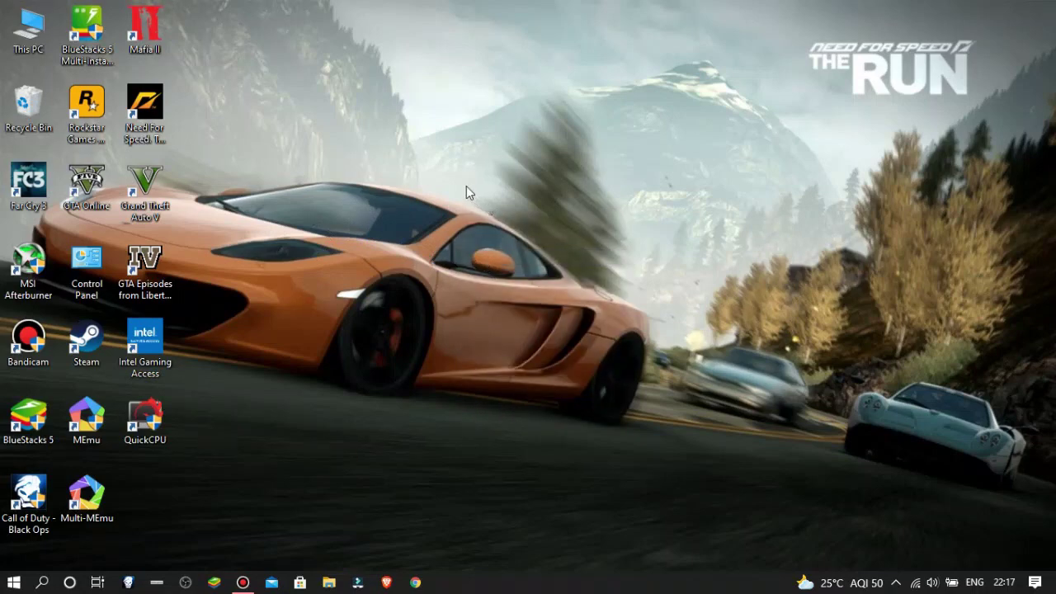
right_click(423, 174)
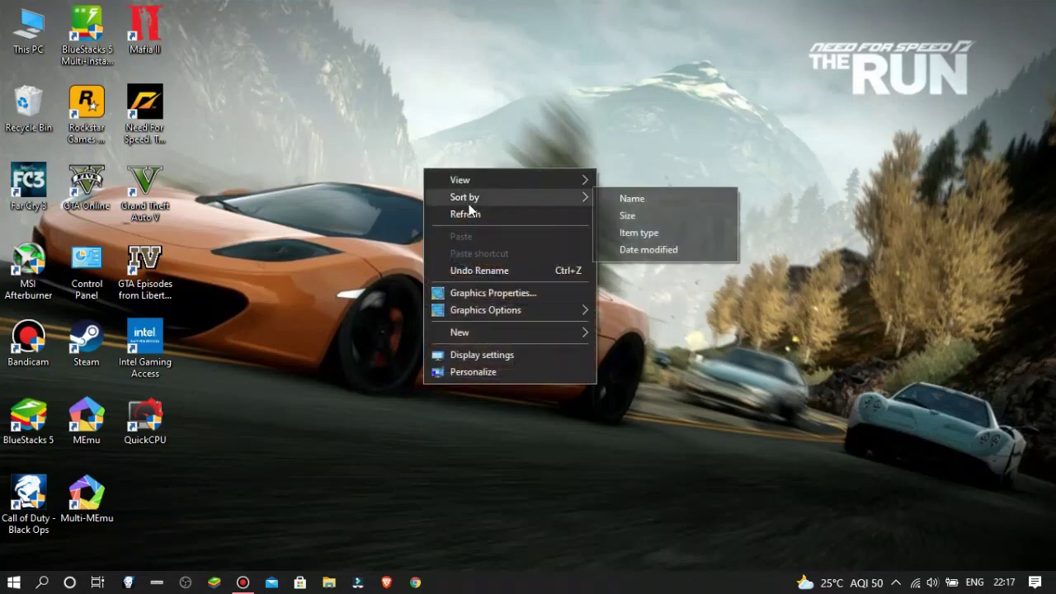
click(462, 210)
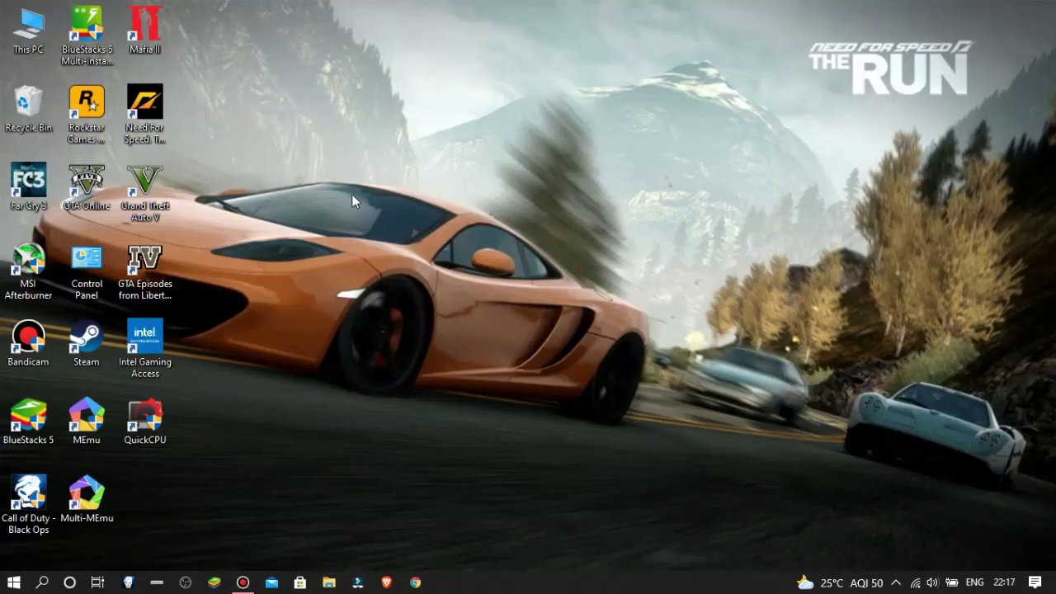
- Start a new power plan in Control Panel's Power Options, based on High performance and named Gta V
double_click(87, 263)
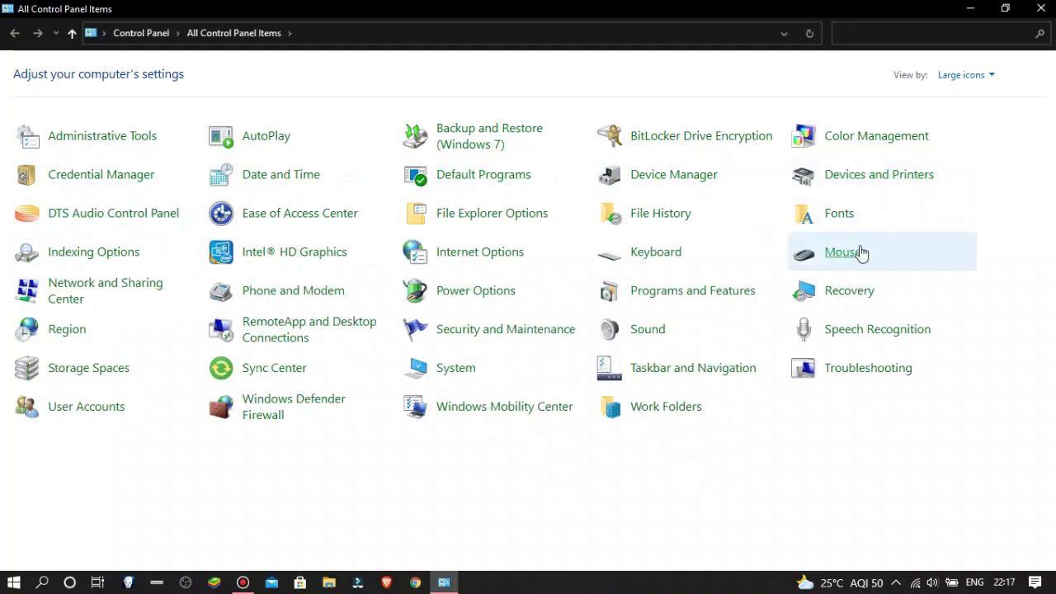
click(456, 292)
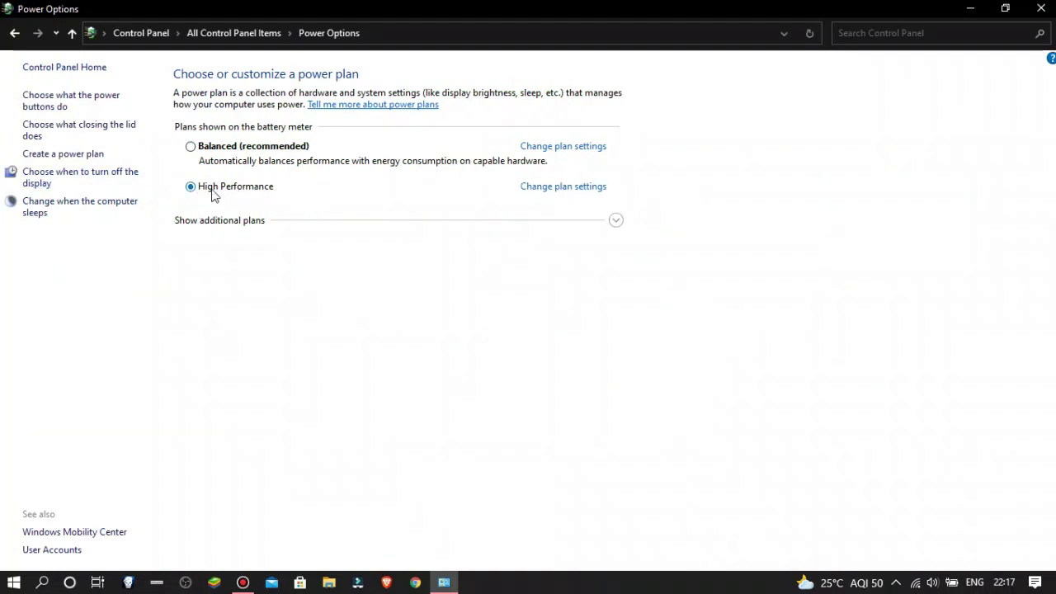
click(39, 157)
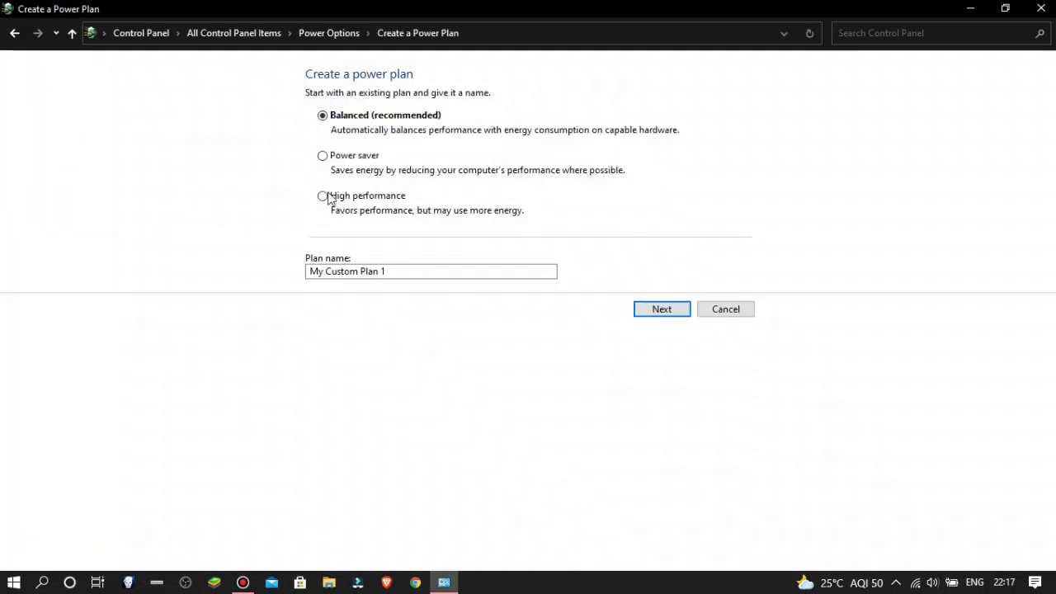
drag(436, 275, 317, 271)
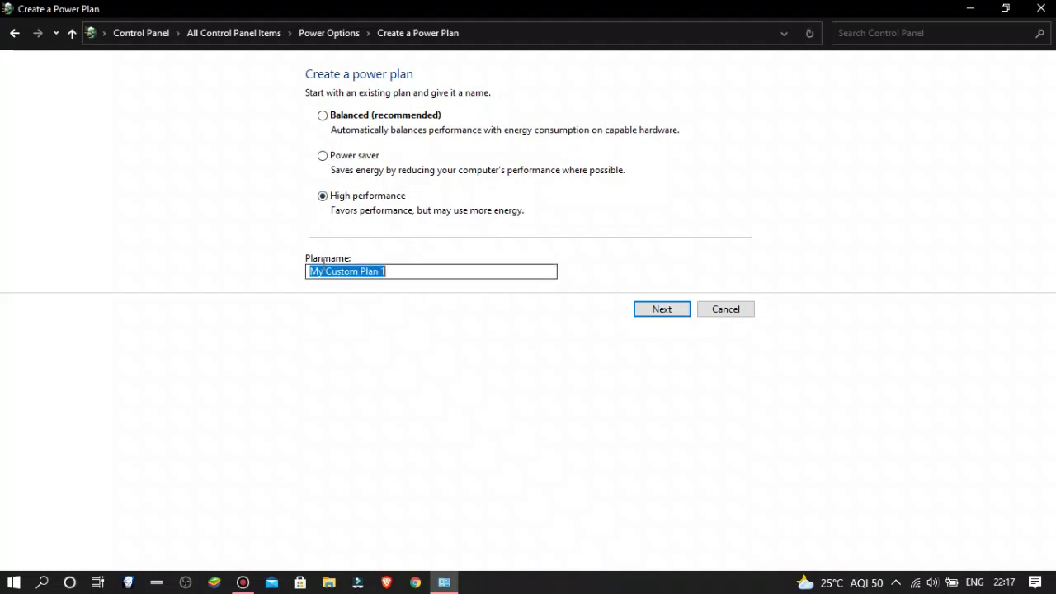
click(424, 269)
drag(425, 269, 284, 256)
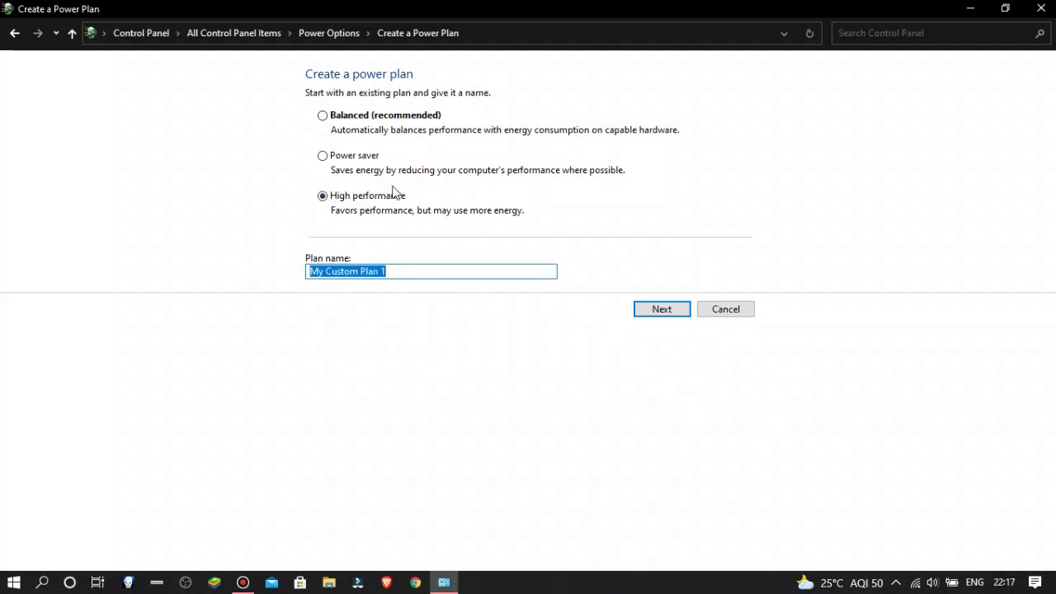
text(Gta V)
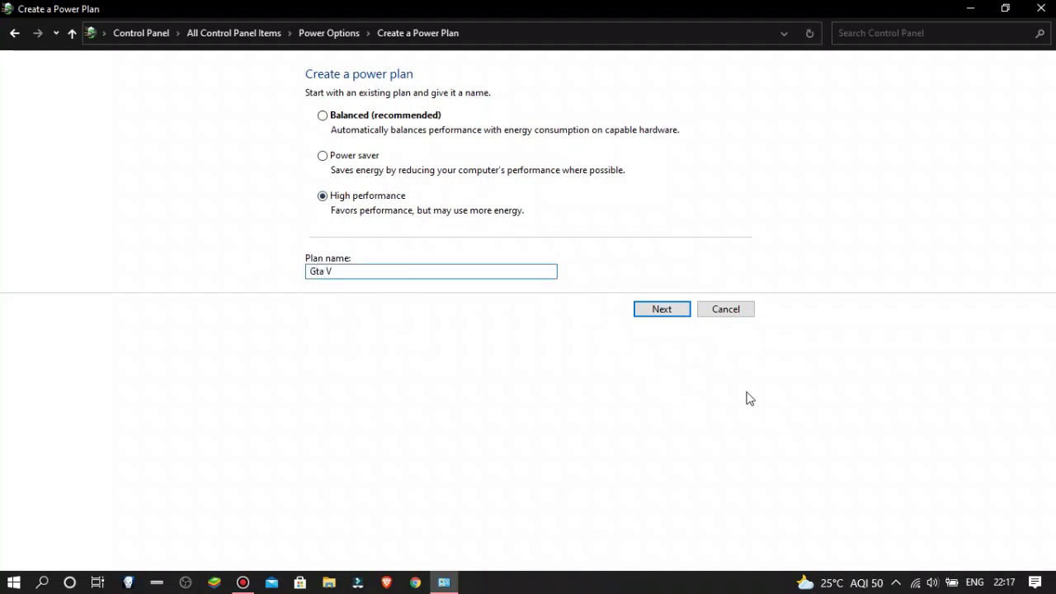
click(668, 316)
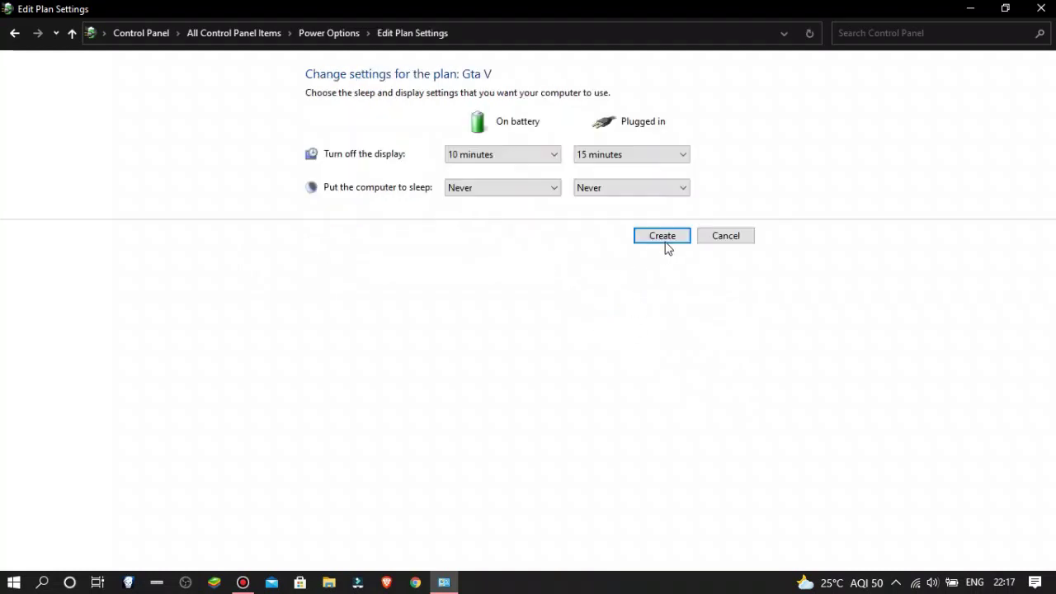
- Set the display to never turn off on battery or plugged in, and create the Gta V plan
click(515, 156)
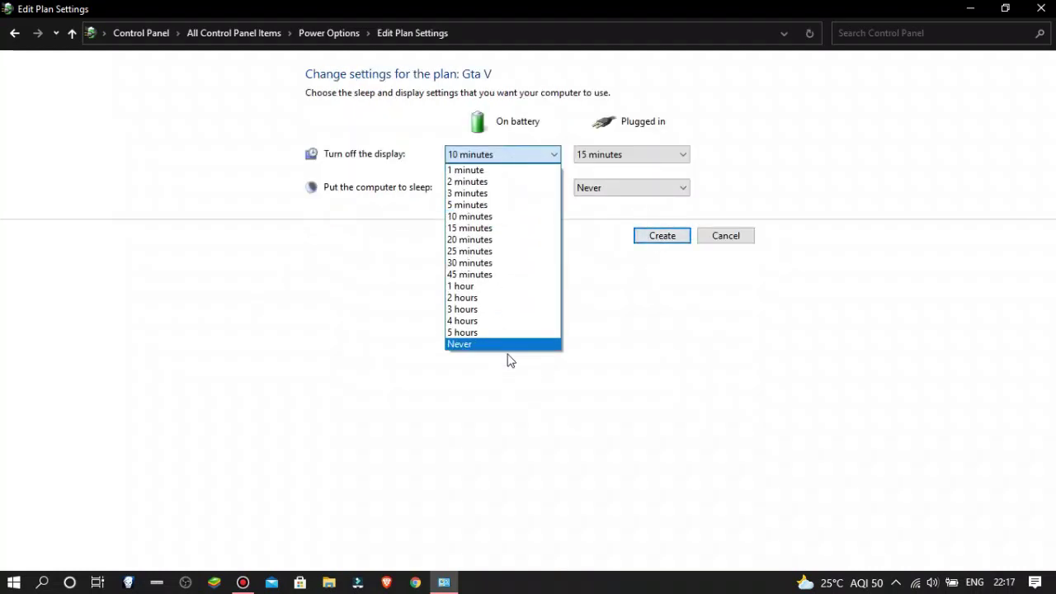
click(508, 345)
click(613, 155)
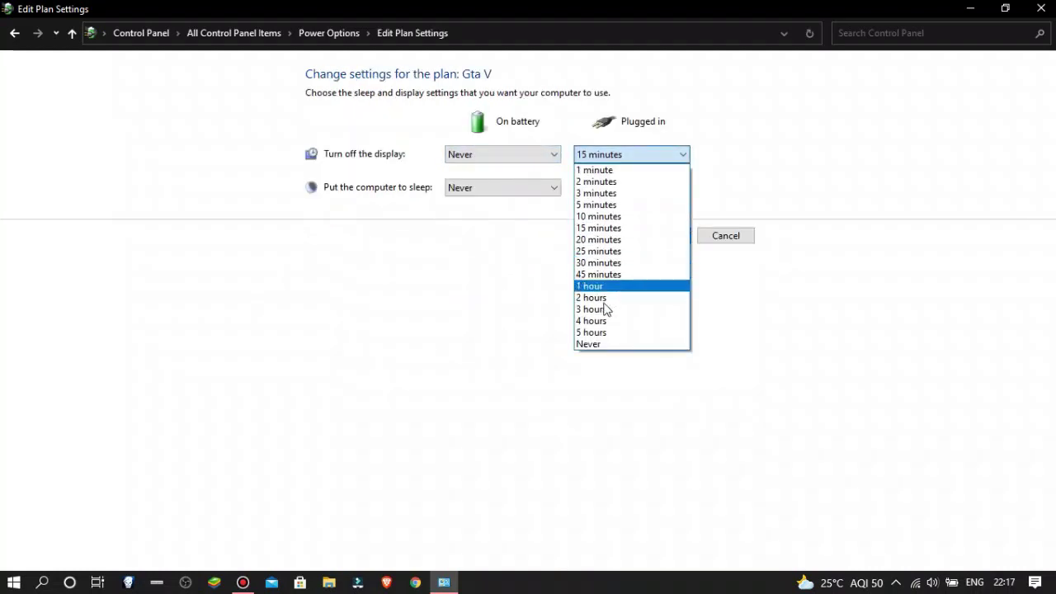
click(627, 344)
click(665, 235)
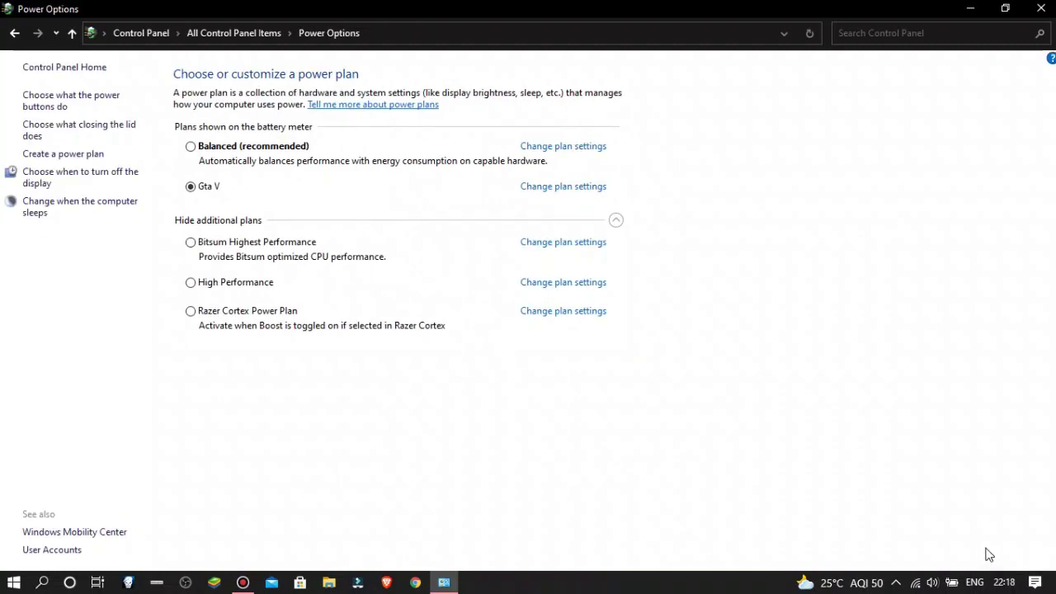
- Raise the screen brightness to maximum and lower it to about 41, closing the Power Options window when done
key(super+a)
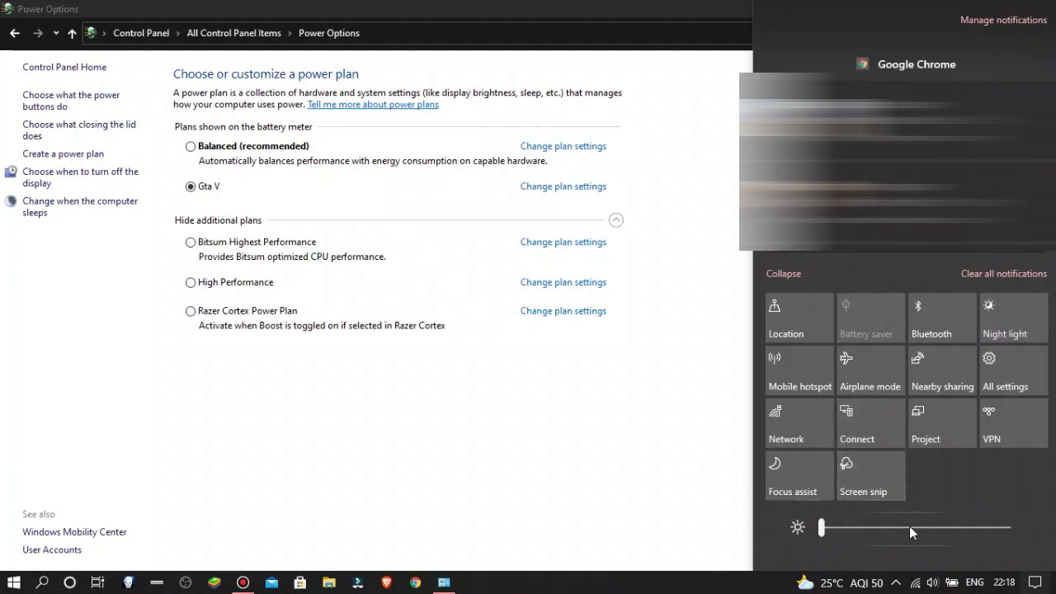
drag(899, 527, 1008, 528)
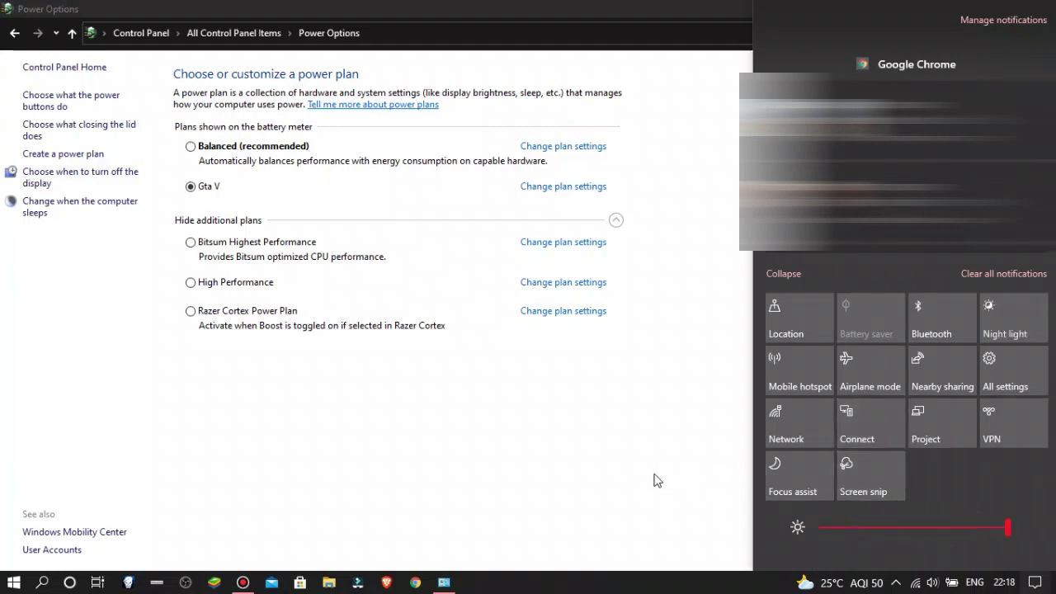
drag(906, 528, 884, 529)
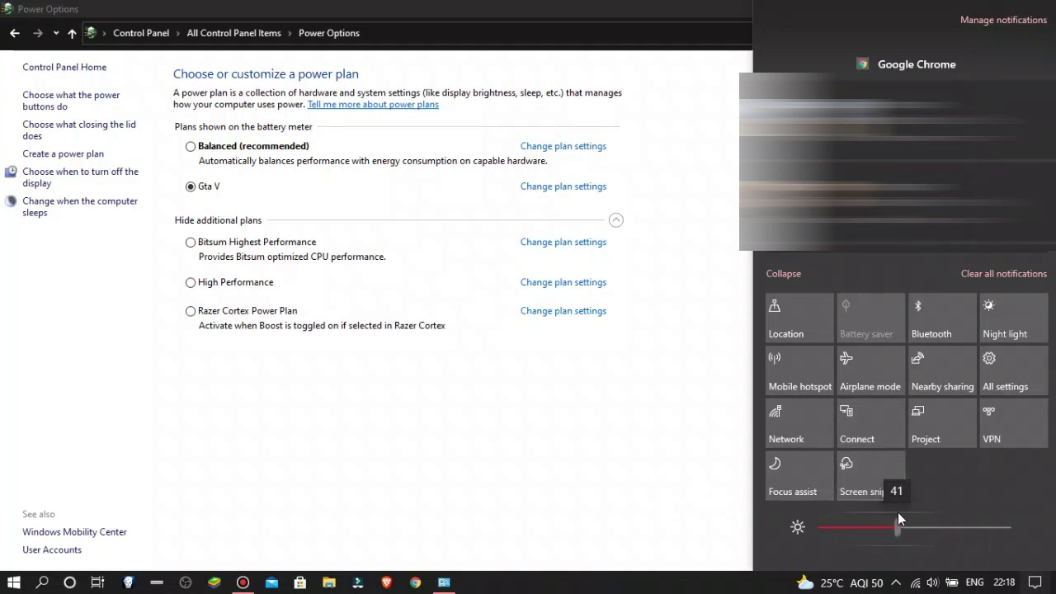
click(700, 401)
click(1042, 7)
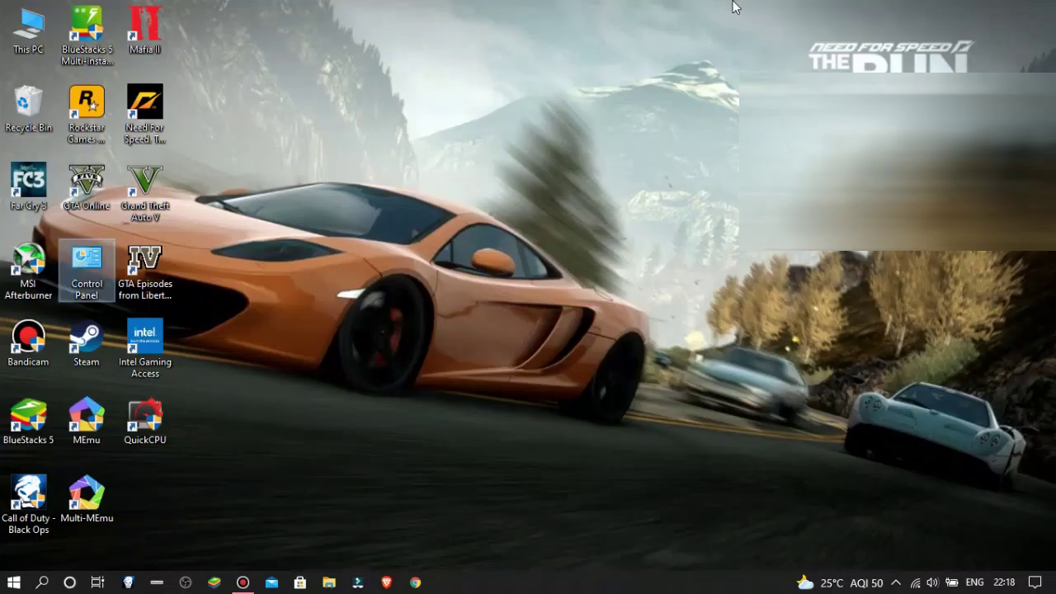
right_click(734, 6)
click(800, 44)
right_click(767, 2)
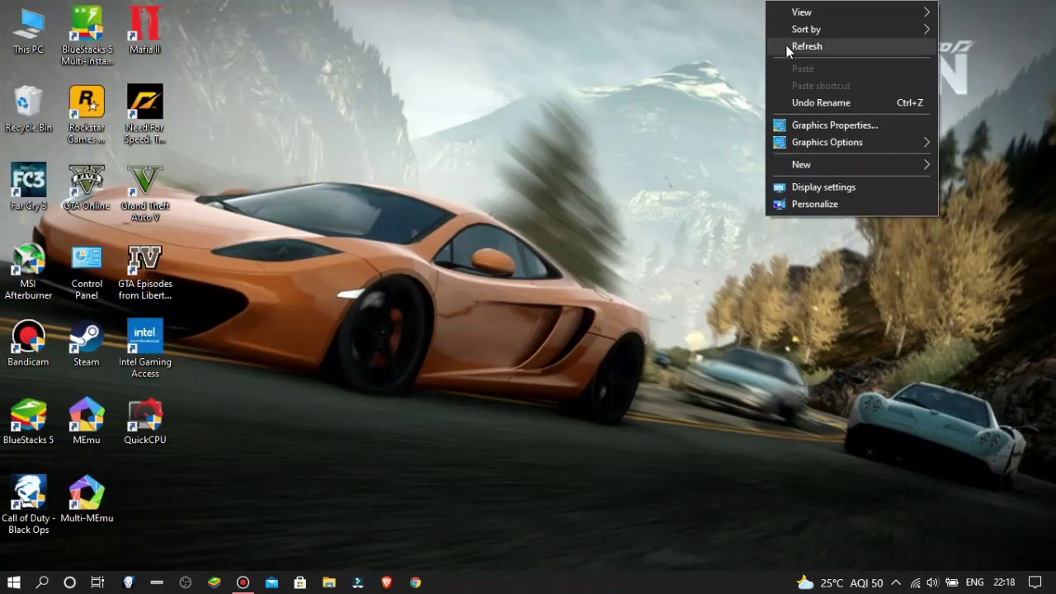
click(801, 46)
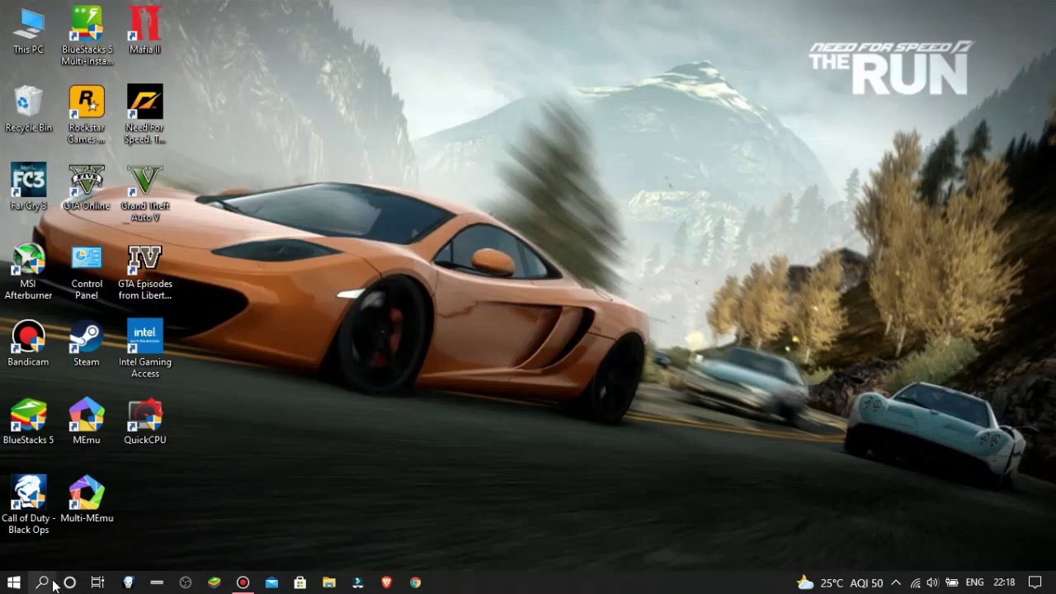
- Find Msconfig through Windows search, open System Configuration, and disable loading of startup items
click(37, 588)
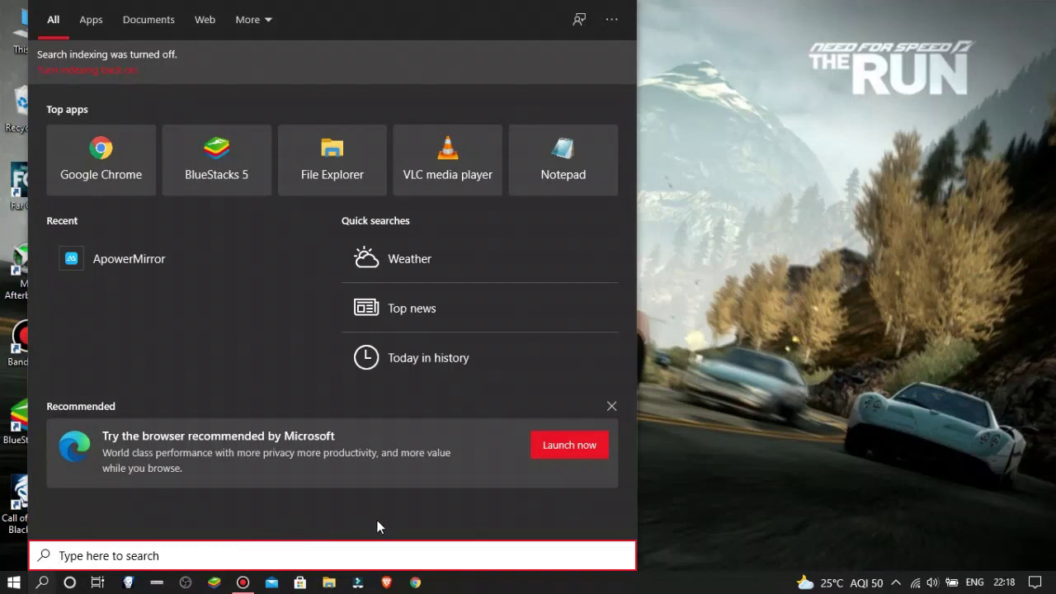
text(Ms)
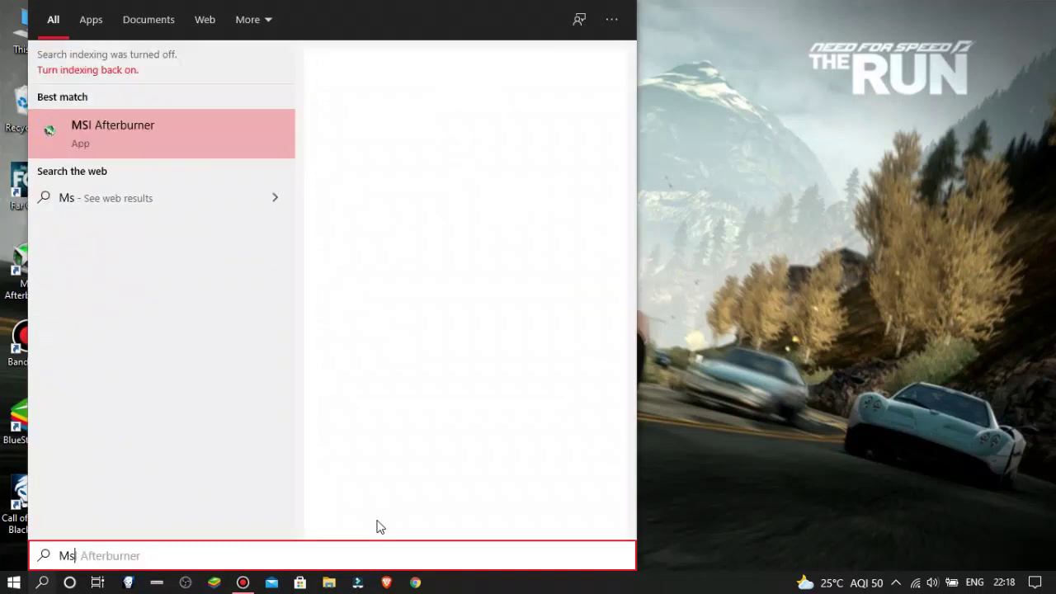
text(iconfig)
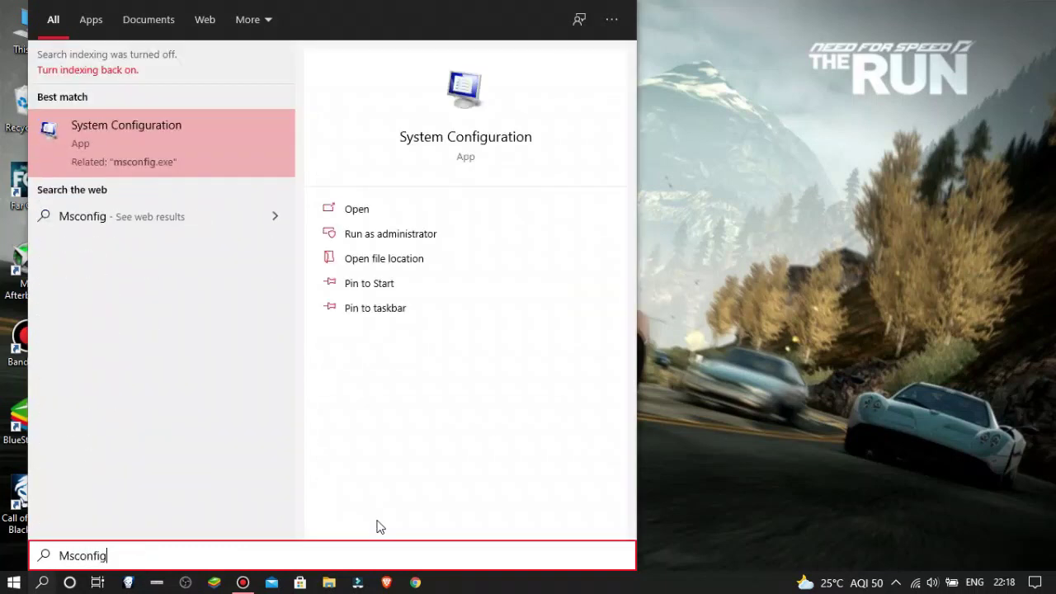
click(226, 172)
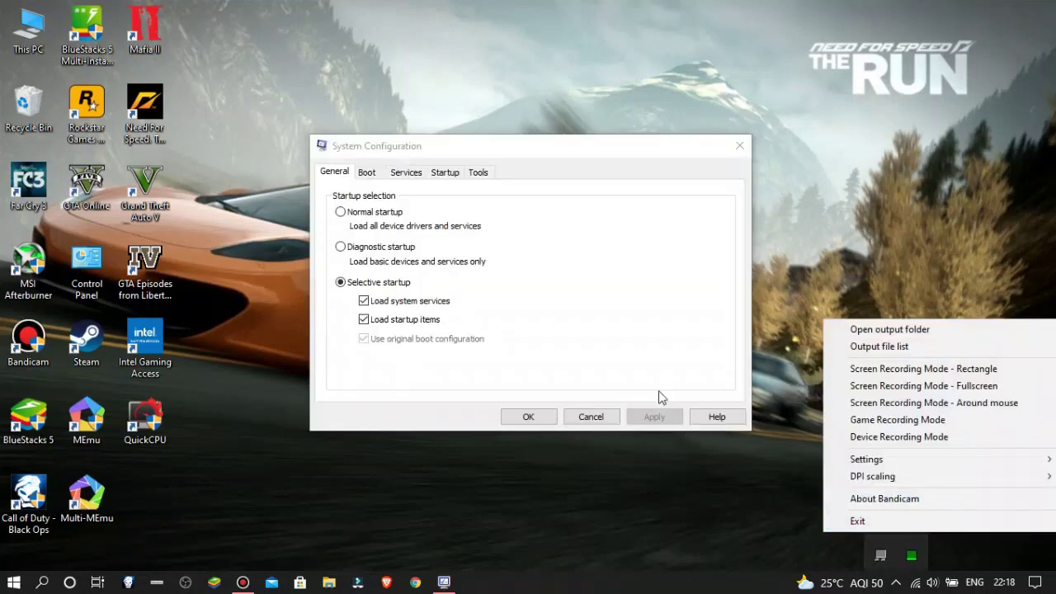
drag(429, 151, 438, 119)
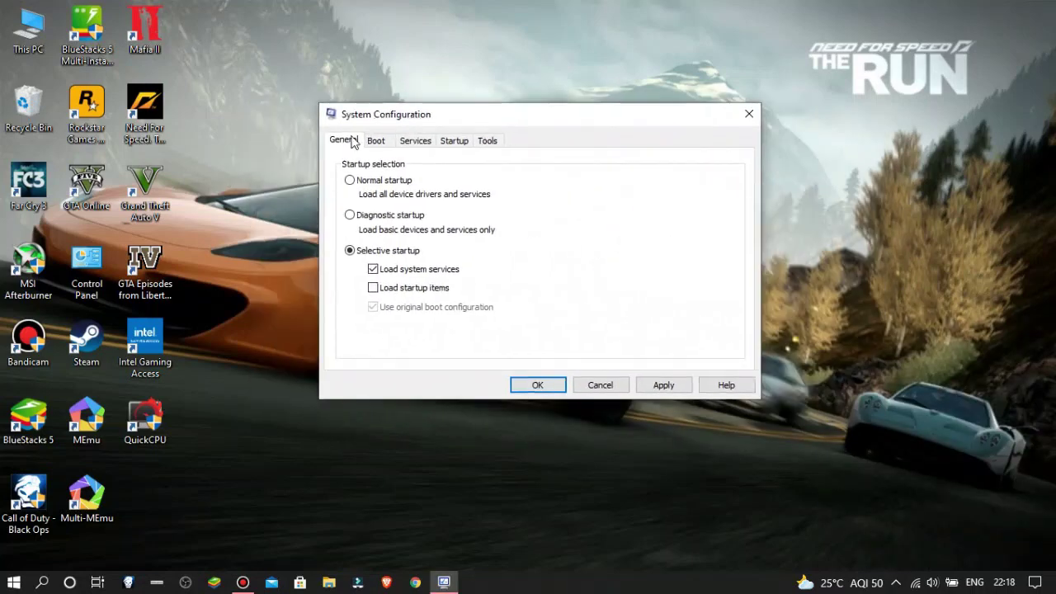
- Enable the number of processors limit in the advanced boot options and set it to 4
click(378, 142)
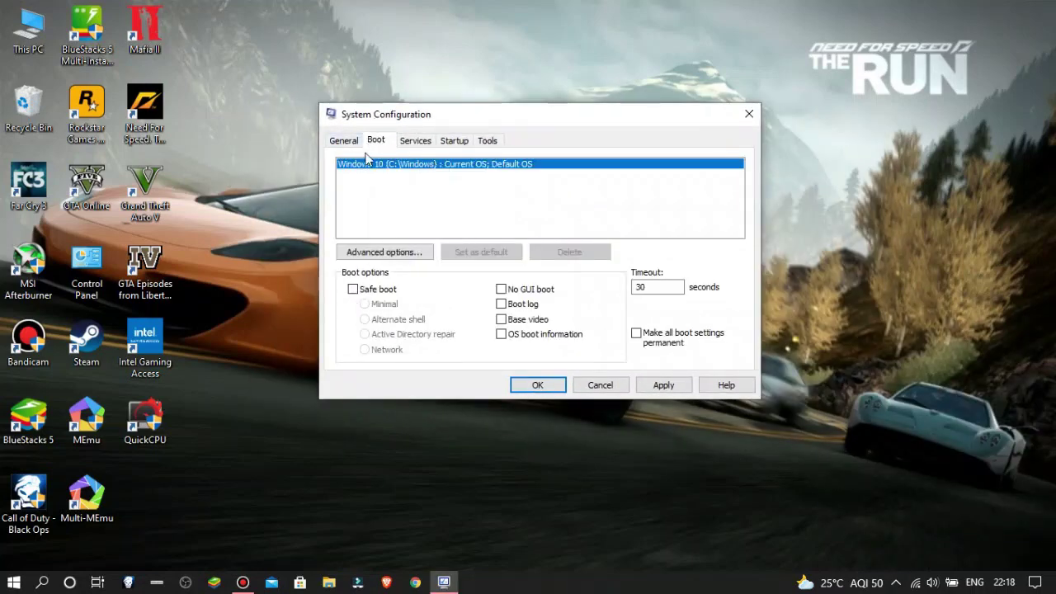
click(384, 251)
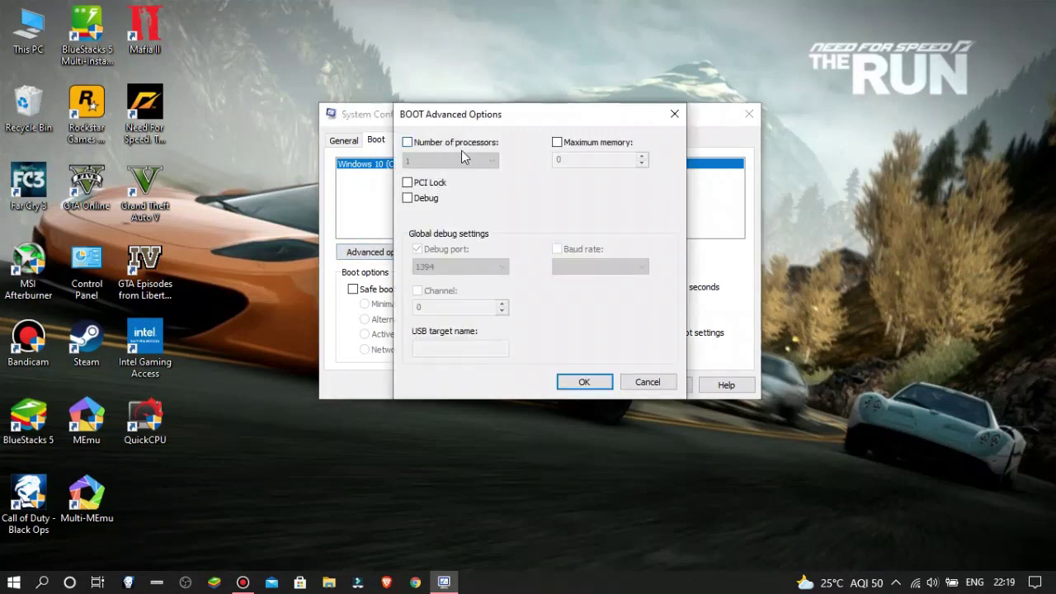
click(407, 142)
click(446, 160)
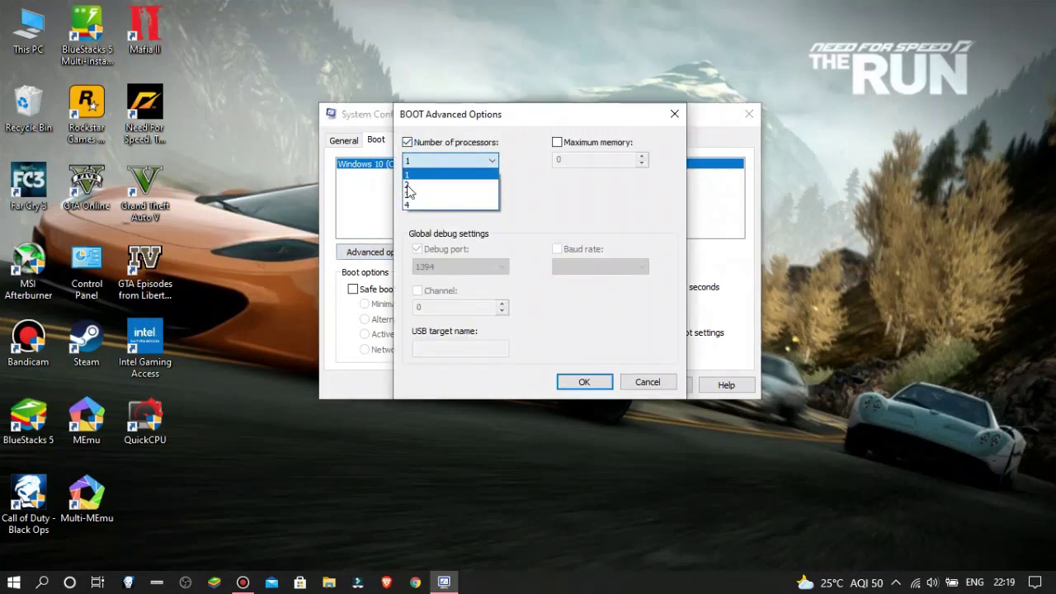
click(435, 206)
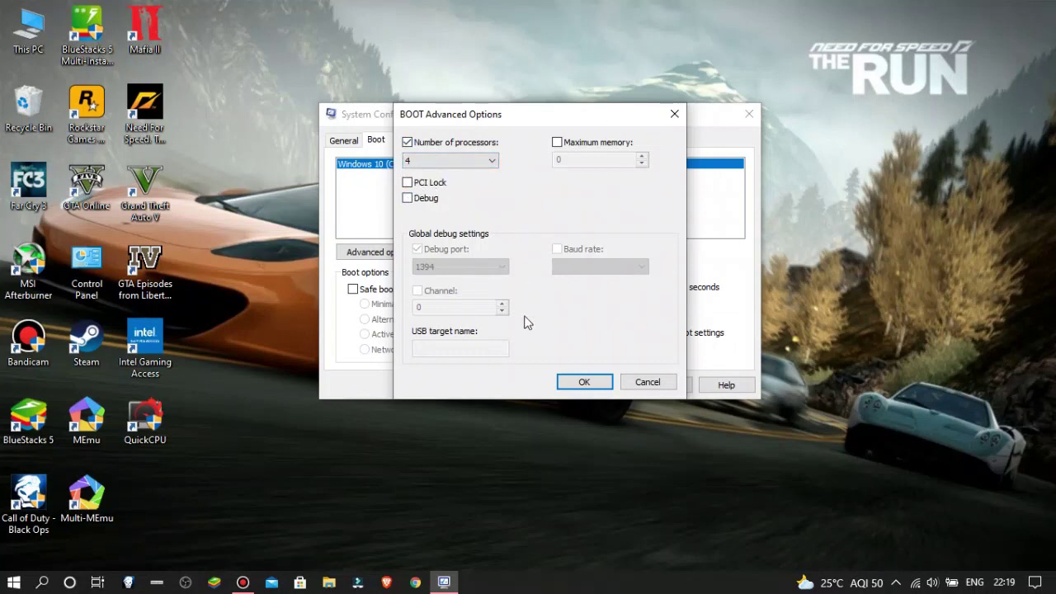
click(584, 383)
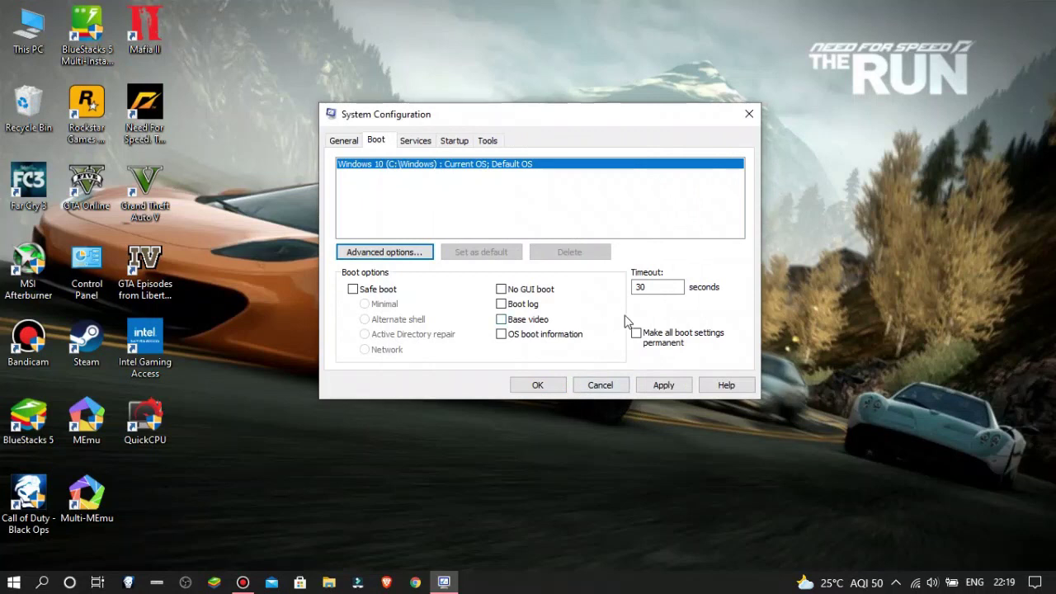
- Apply the boot settings with a 30-second timeout and close System Configuration
double_click(654, 288)
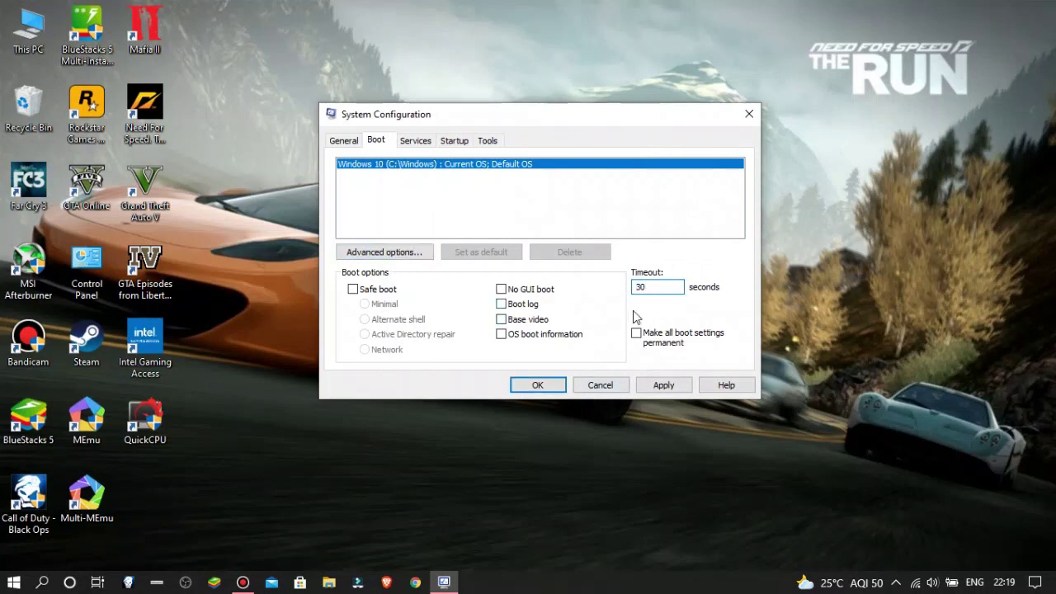
click(652, 384)
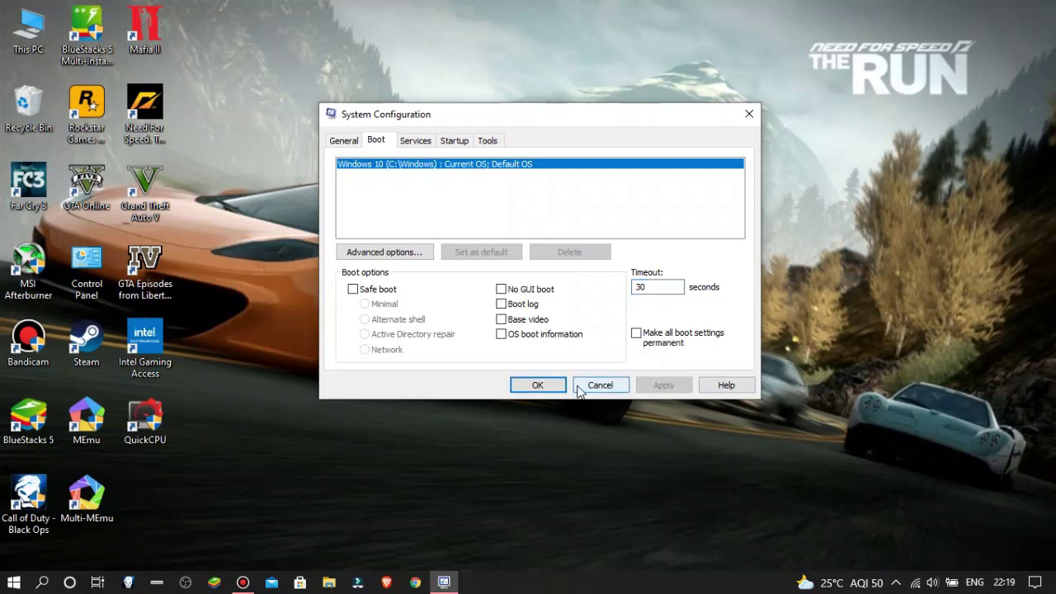
click(579, 388)
right_click(395, 118)
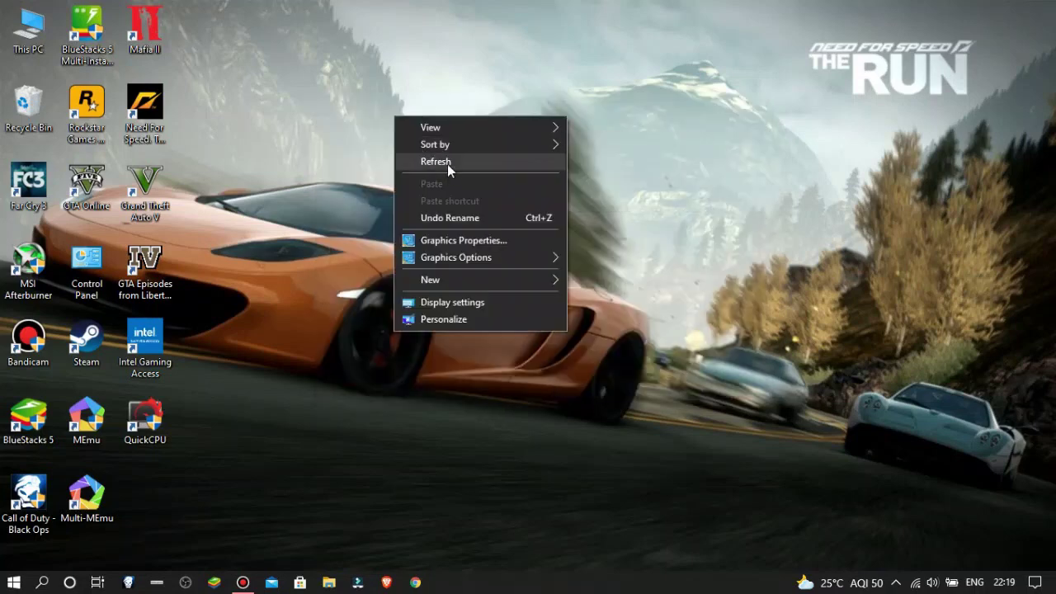
click(447, 162)
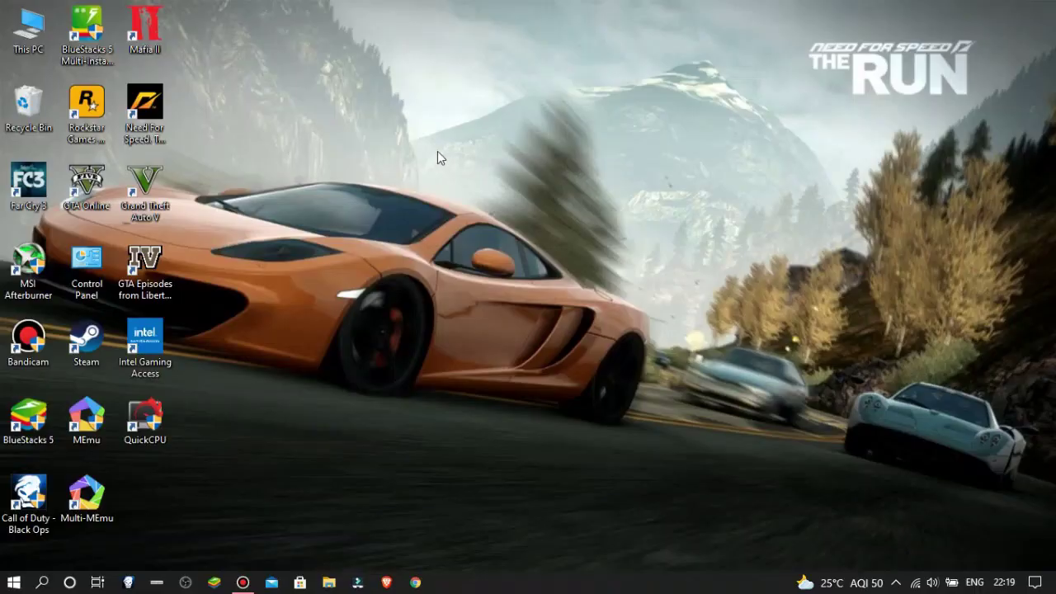
right_click(437, 152)
click(478, 192)
- Switch to Chrome and try to open the Quick CPU Download For PC page suggested for "Quick cpu Crazy"
click(415, 584)
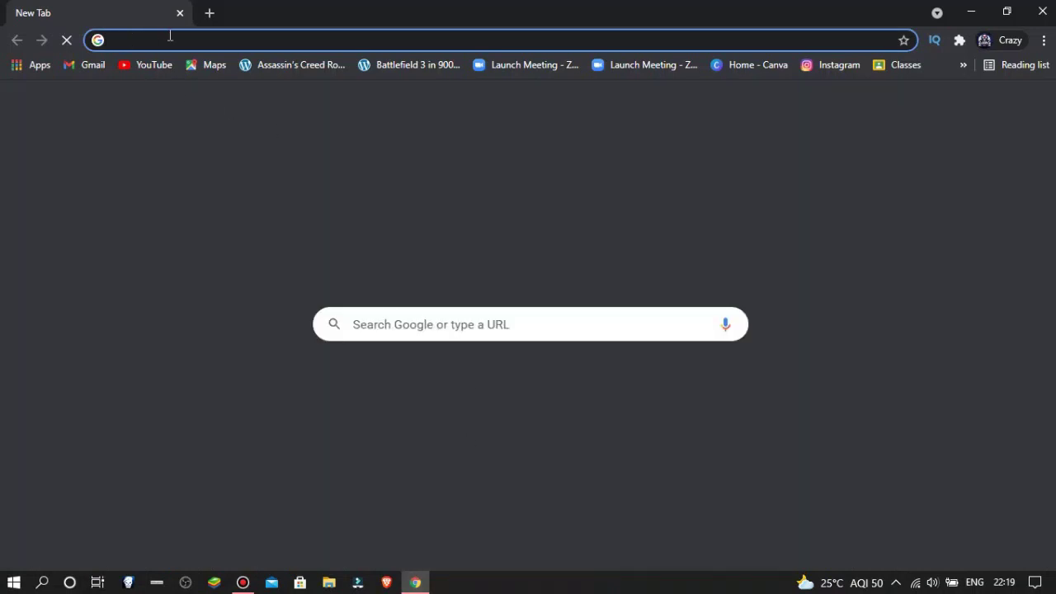
click(217, 37)
text(Quick cpu software)
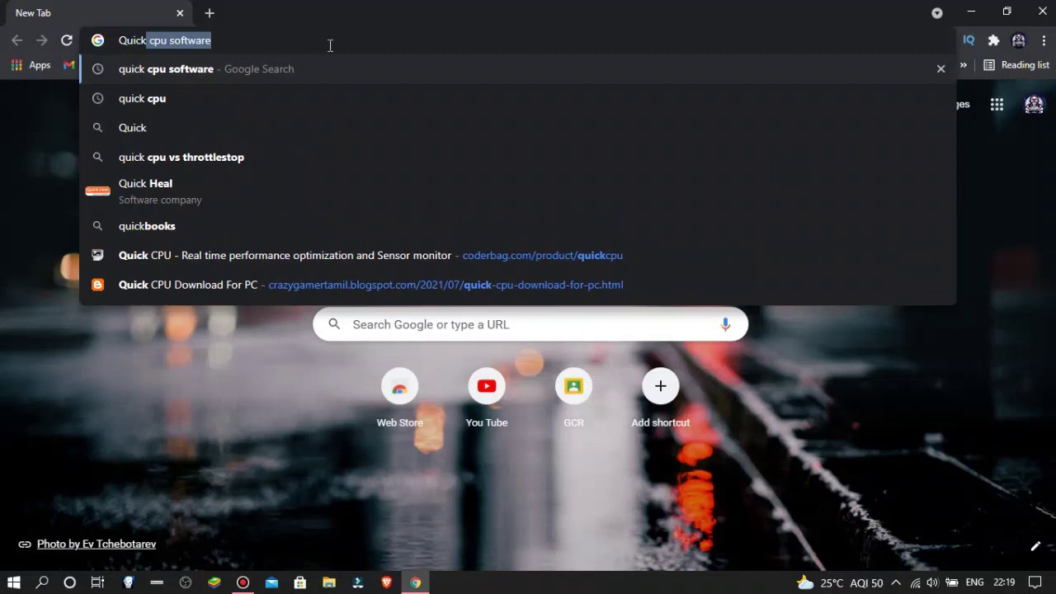
drag(280, 44, 141, 33)
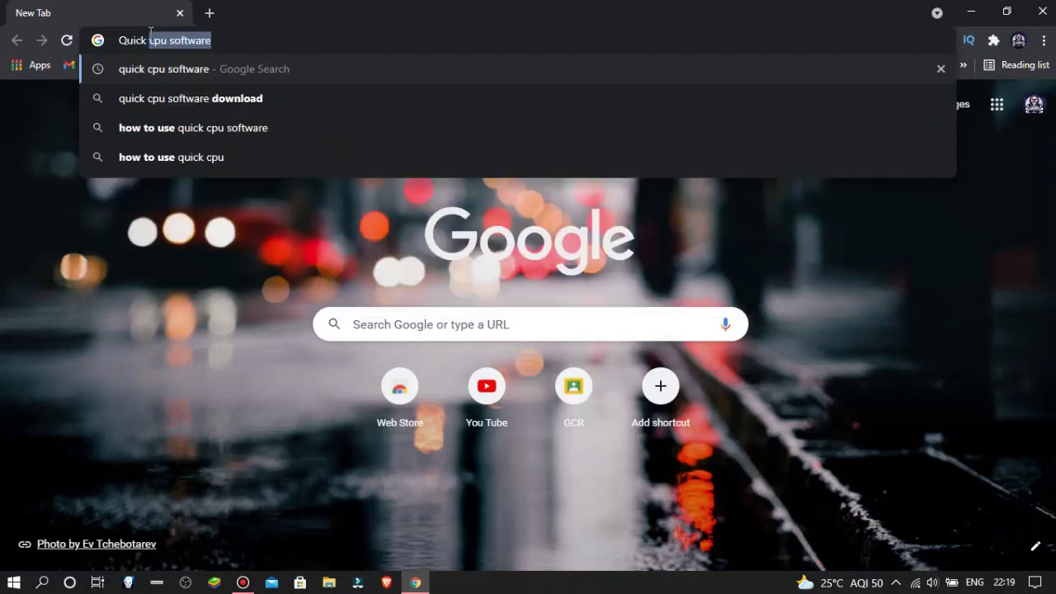
text(Crazy)
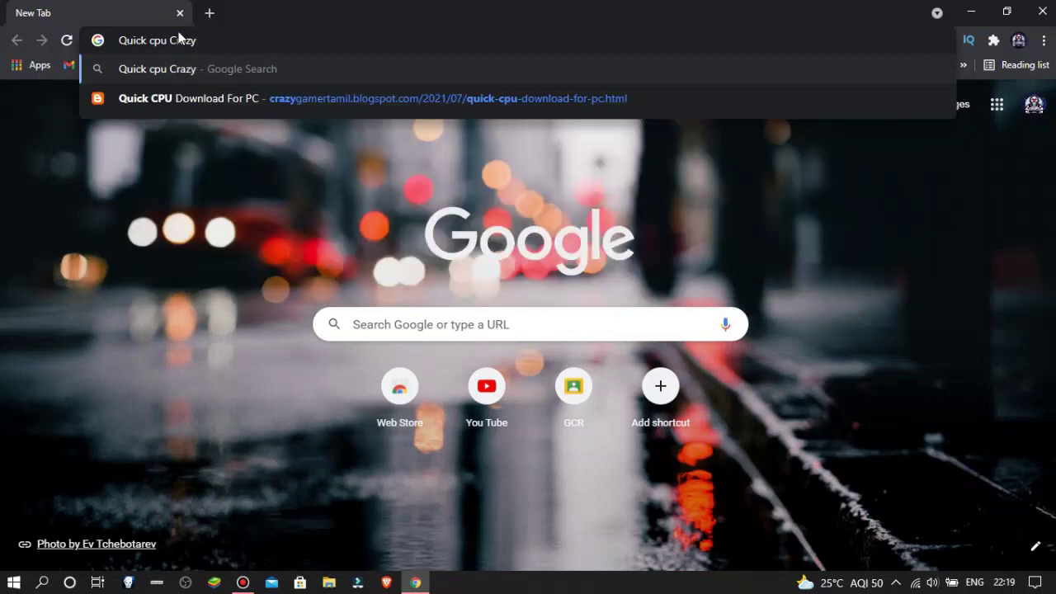
click(198, 101)
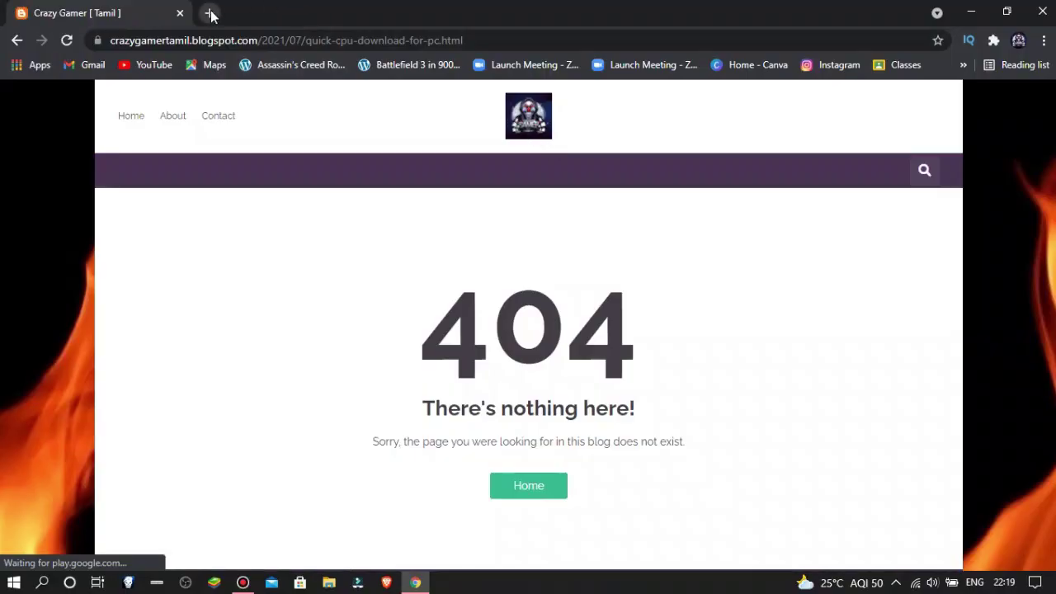
- Open the crazygamertamil.blogspot.com blog in a new tab and go to its Quick CPU Download post
click(210, 14)
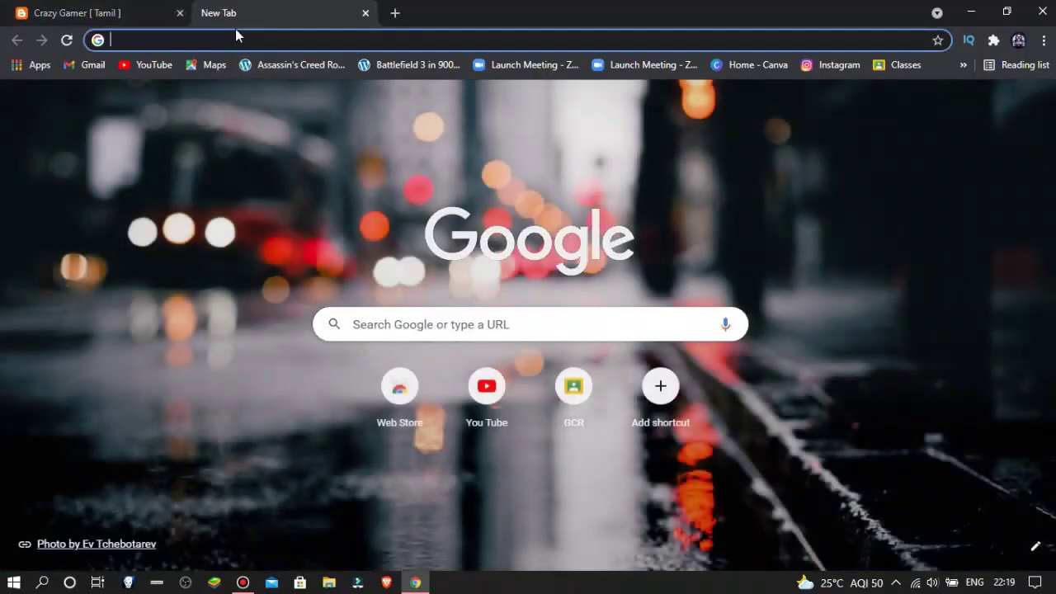
text(crazy)
key(Return)
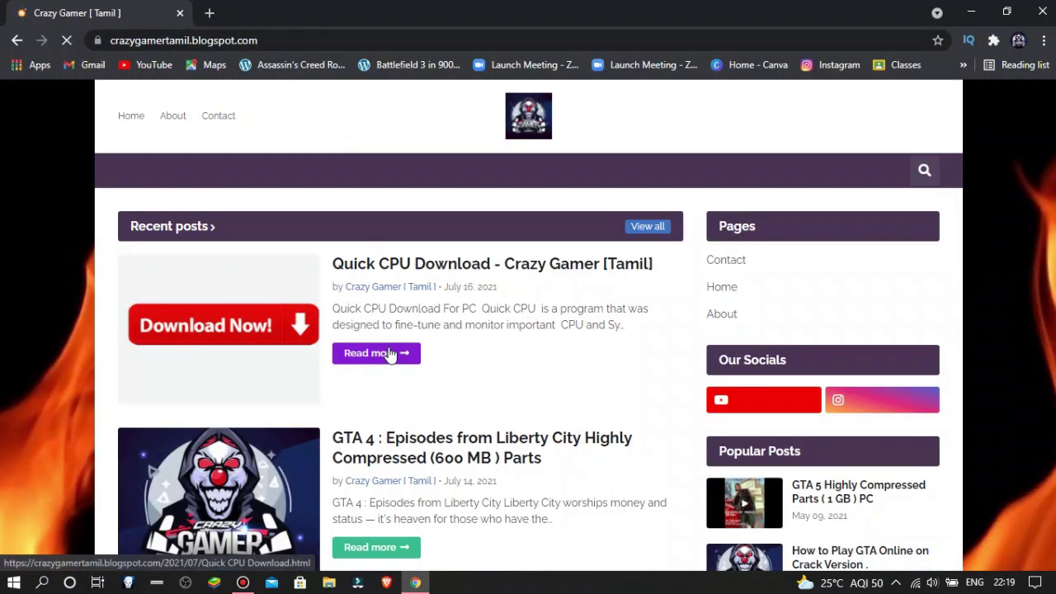
click(390, 353)
scroll(395, 343, down, 1)
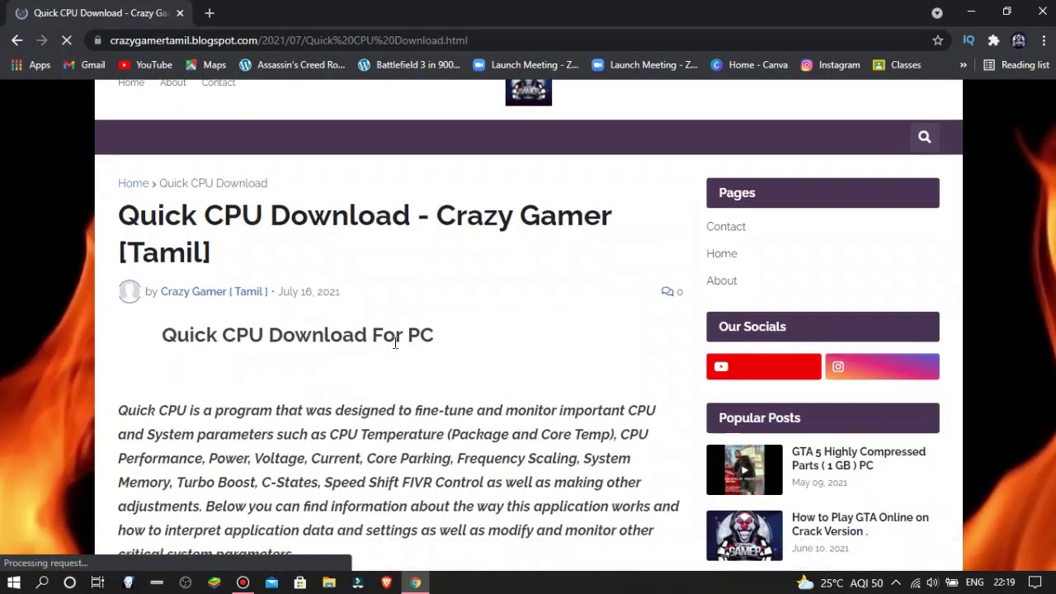
scroll(231, 307, up, 1)
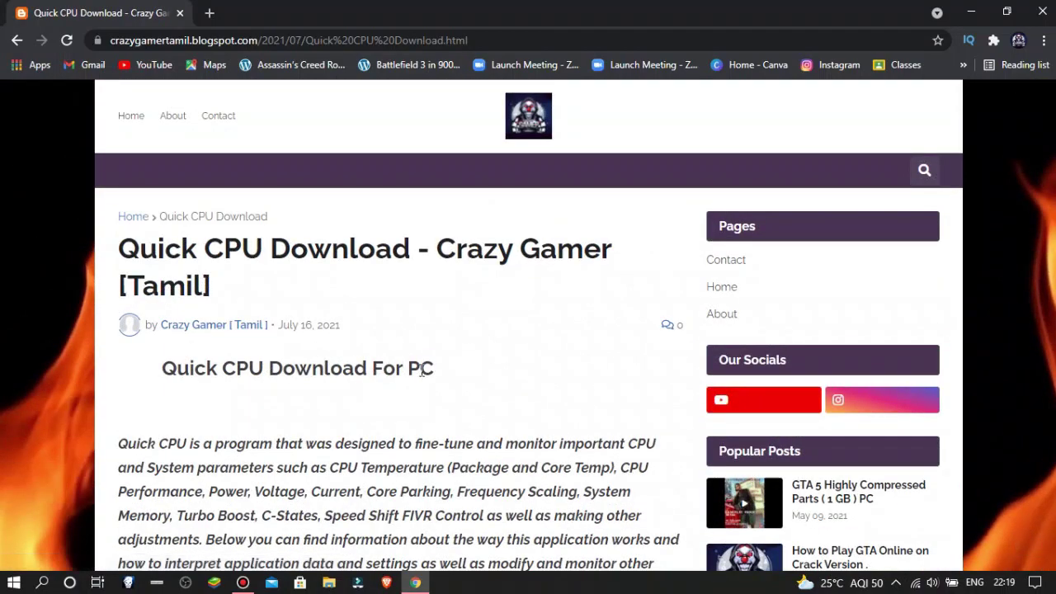
- Examine the post's software description and highlight the line explaining which download links are for 64 bit and 32 bit
scroll(413, 277, down, 10)
scroll(368, 272, up, 4)
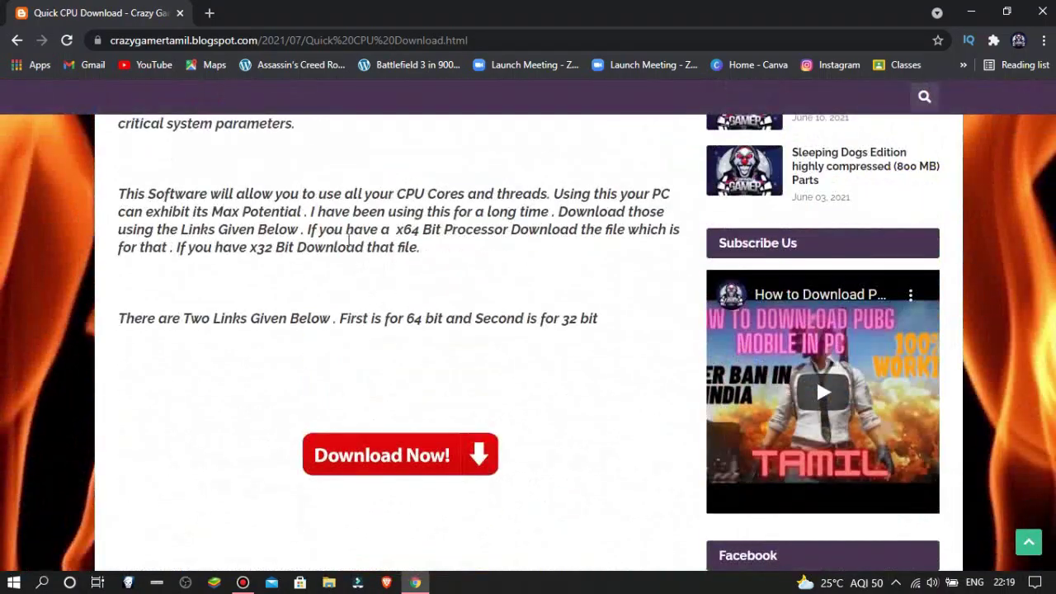
scroll(126, 239, down, 1)
drag(128, 240, 290, 240)
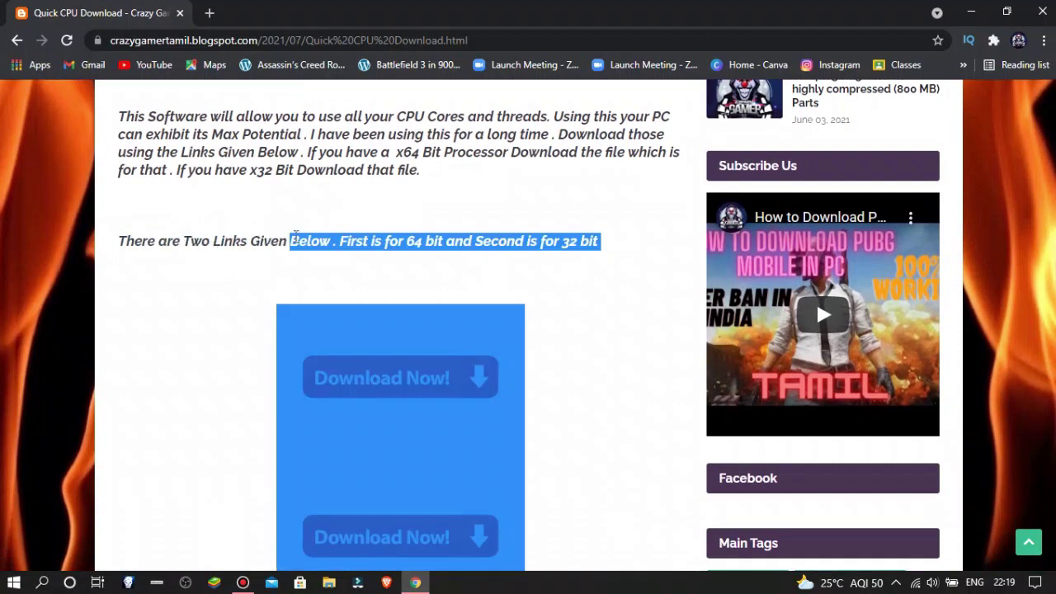
click(130, 242)
mouse_move(128, 241)
mouse_down()
mouse_move(599, 244)
mouse_move(146, 242)
mouse_up()
click(587, 237)
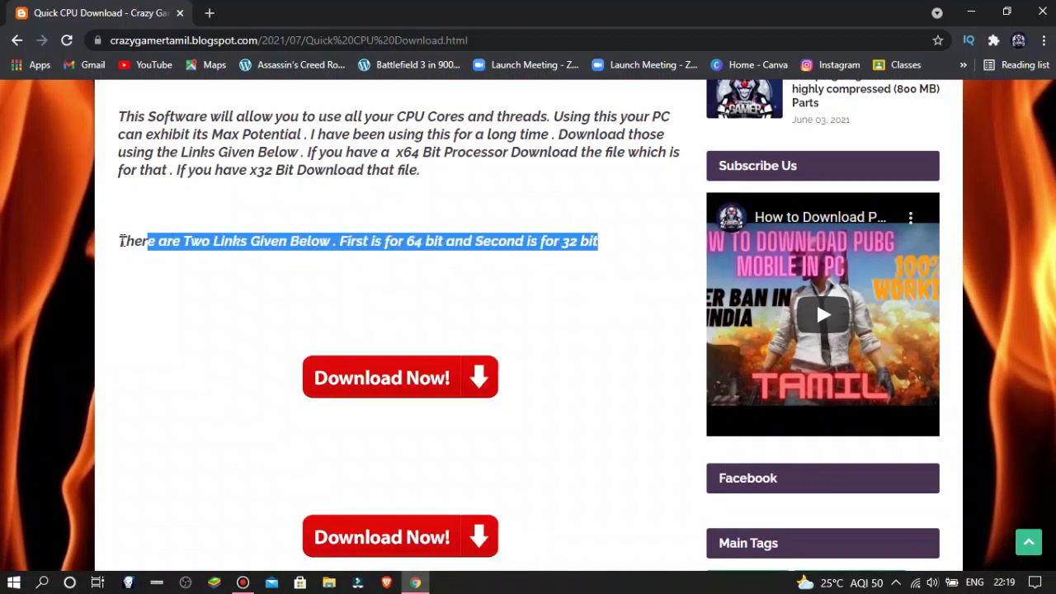
click(101, 244)
- Start downloading the 64-bit Quick CPU setup from the first link and cancel it on the chrome://downloads page
right_click(417, 384)
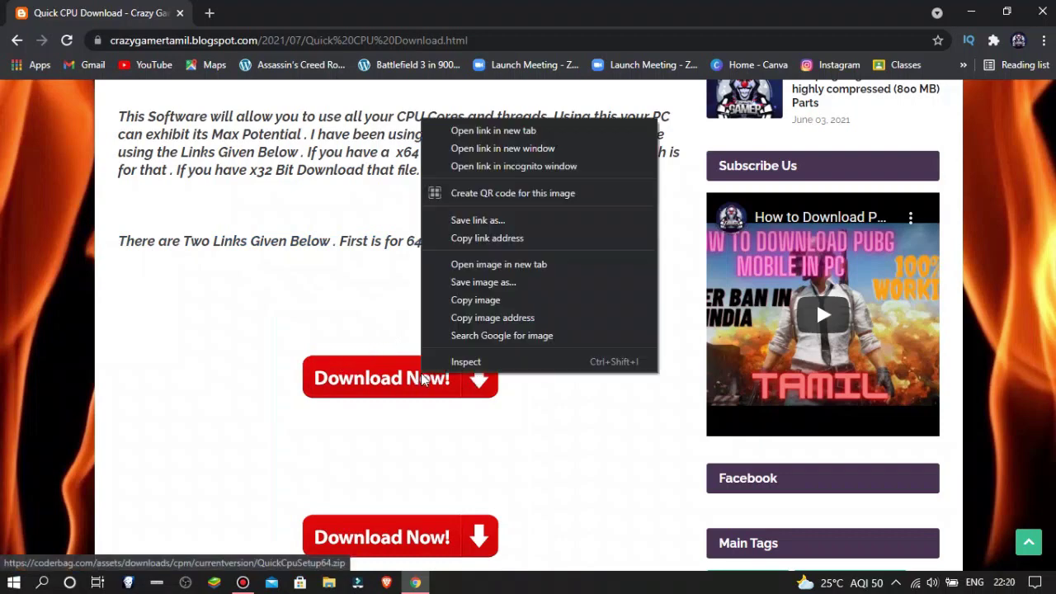
click(476, 136)
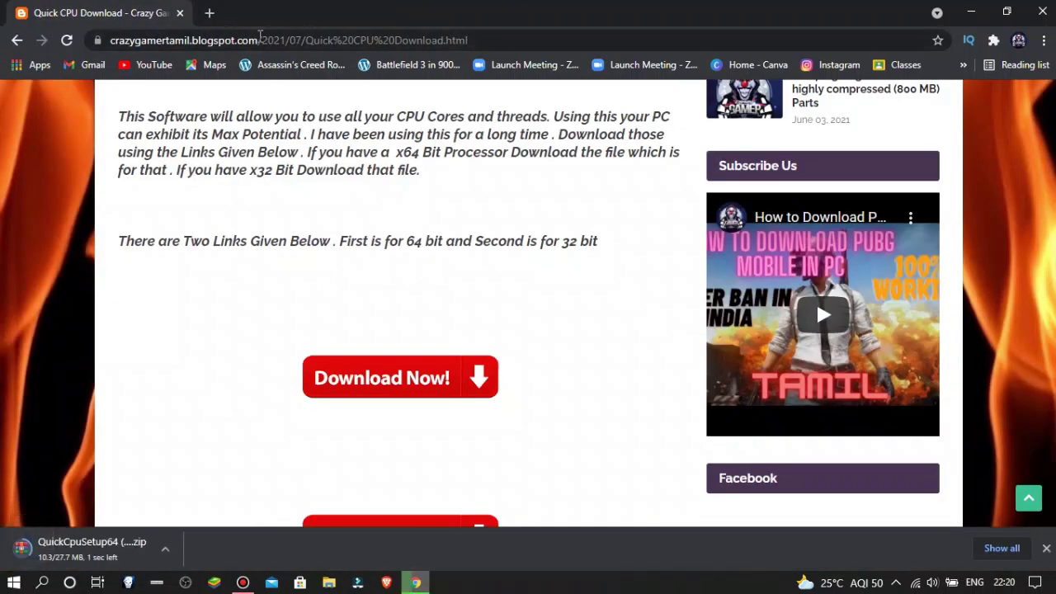
click(210, 13)
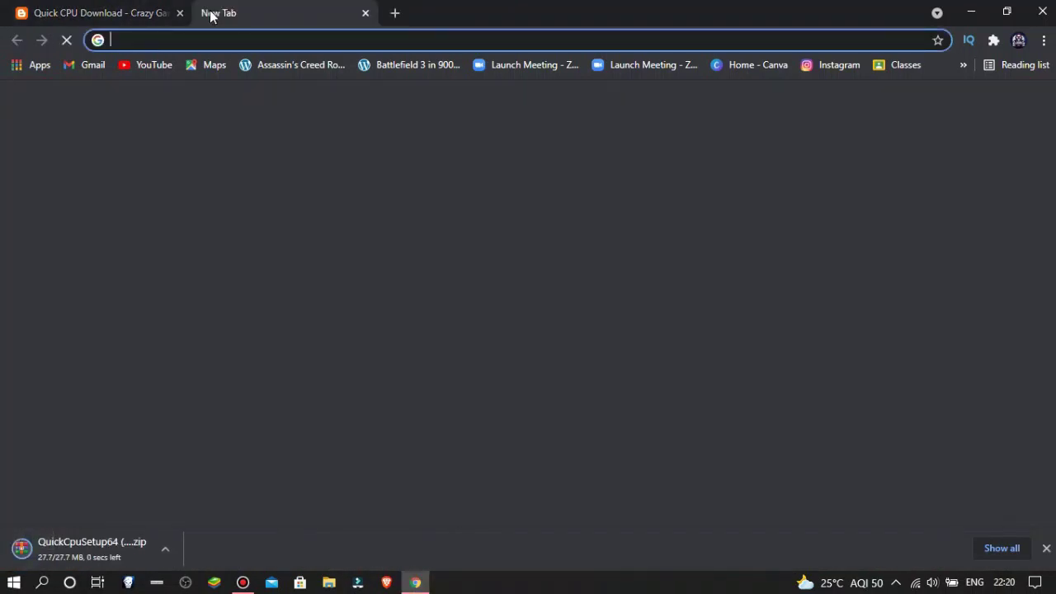
text(chrome://downloads)
key(Return)
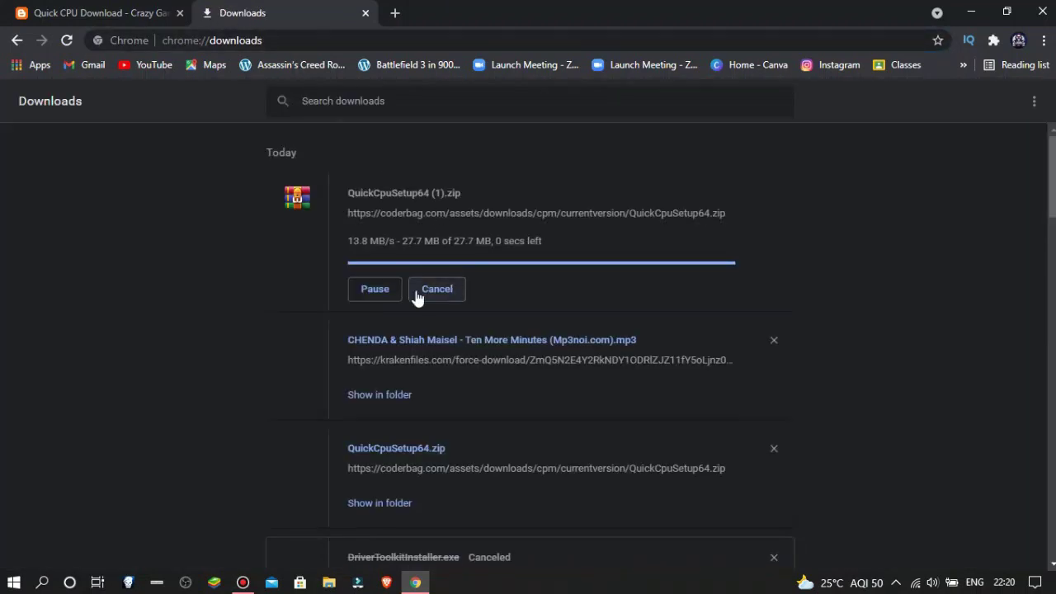
click(418, 294)
- Remove every entry from the browser's download list
triple_click(771, 194)
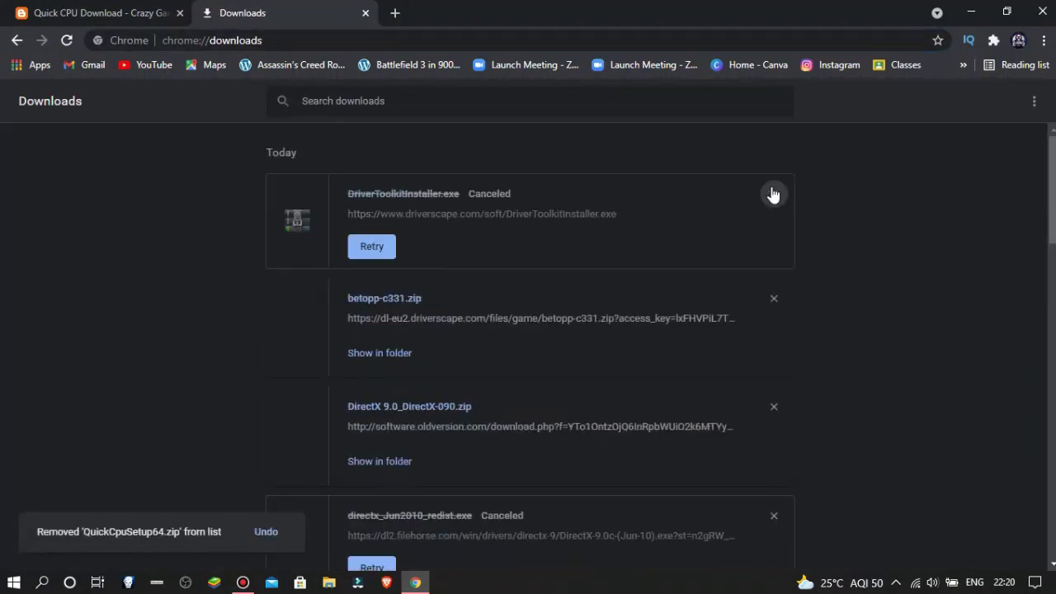
triple_click(771, 193)
triple_click(771, 193)
triple_click(771, 193)
triple_click(771, 193)
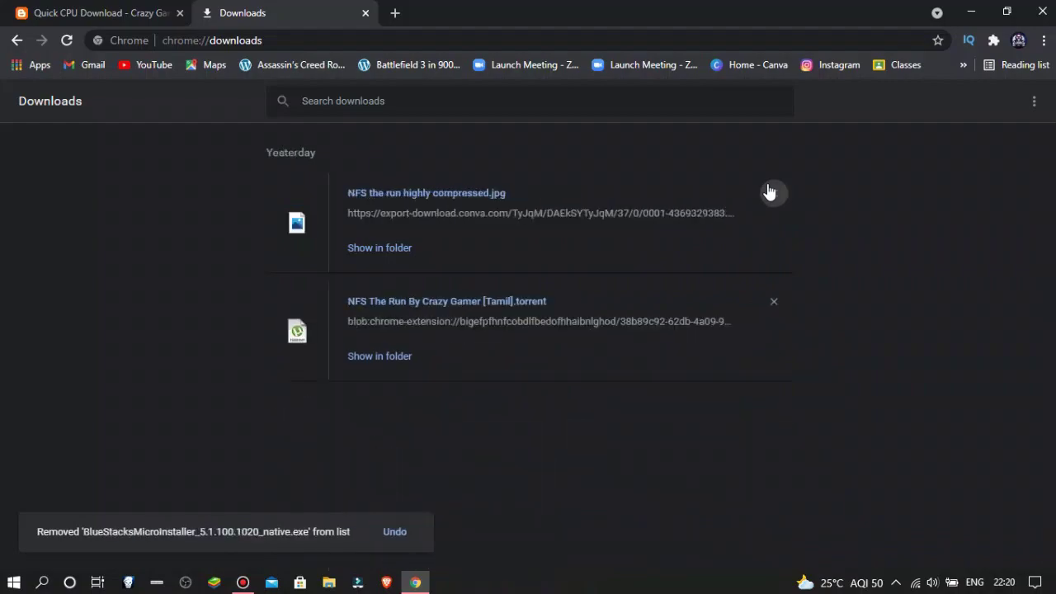
double_click(770, 193)
- Return to the Quick CPU post and examine its CPU performance and power consumption section and the rest of the page
click(98, 12)
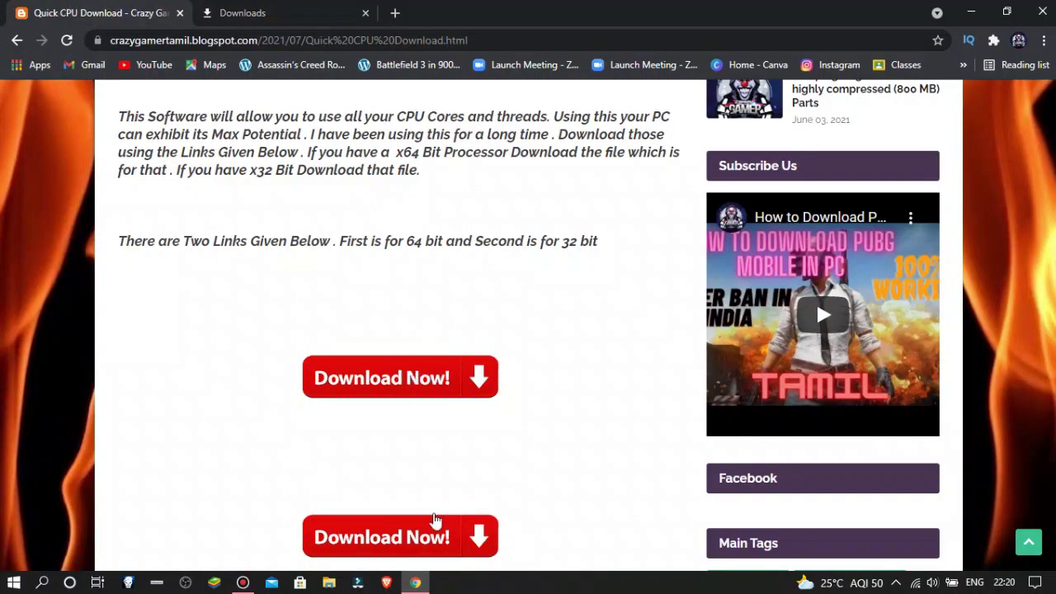
scroll(443, 542, down, 4)
scroll(426, 444, down, 2)
drag(137, 221, 305, 300)
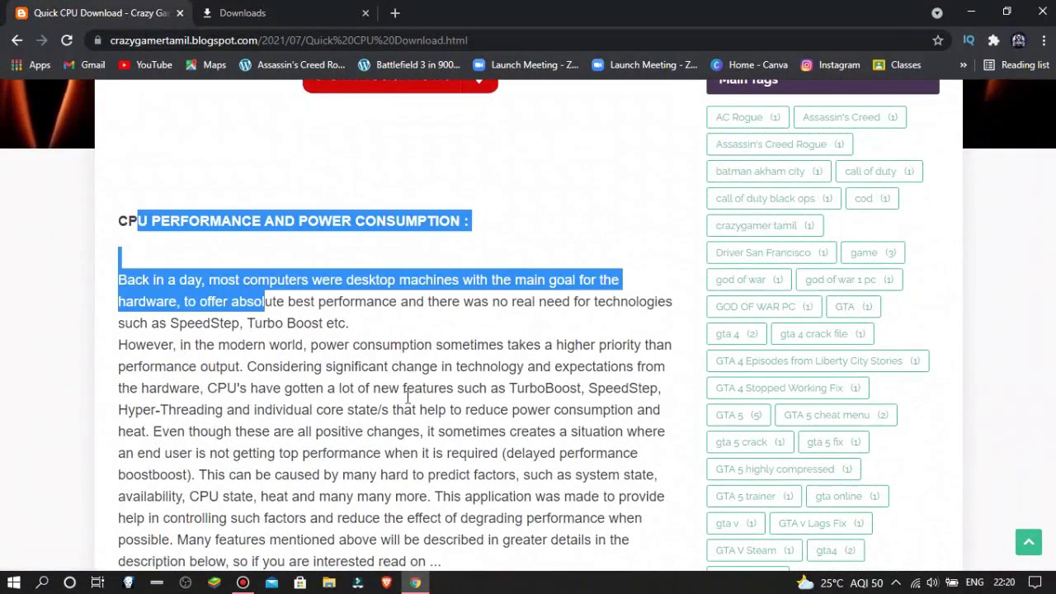
click(495, 458)
scroll(498, 458, down, 10)
scroll(495, 458, up, 15)
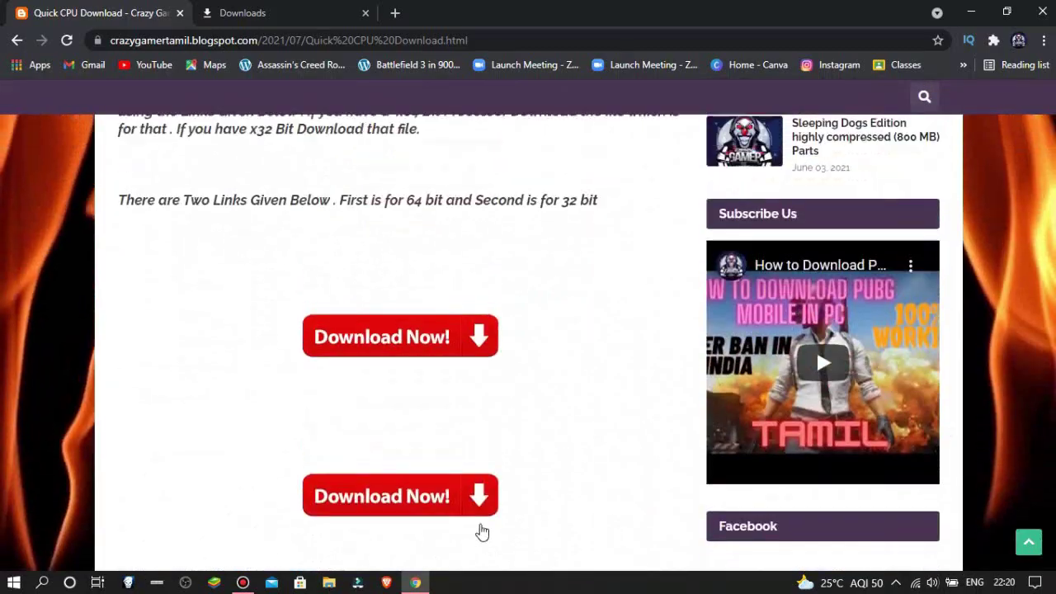
scroll(221, 368, down, 5)
scroll(299, 368, down, 10)
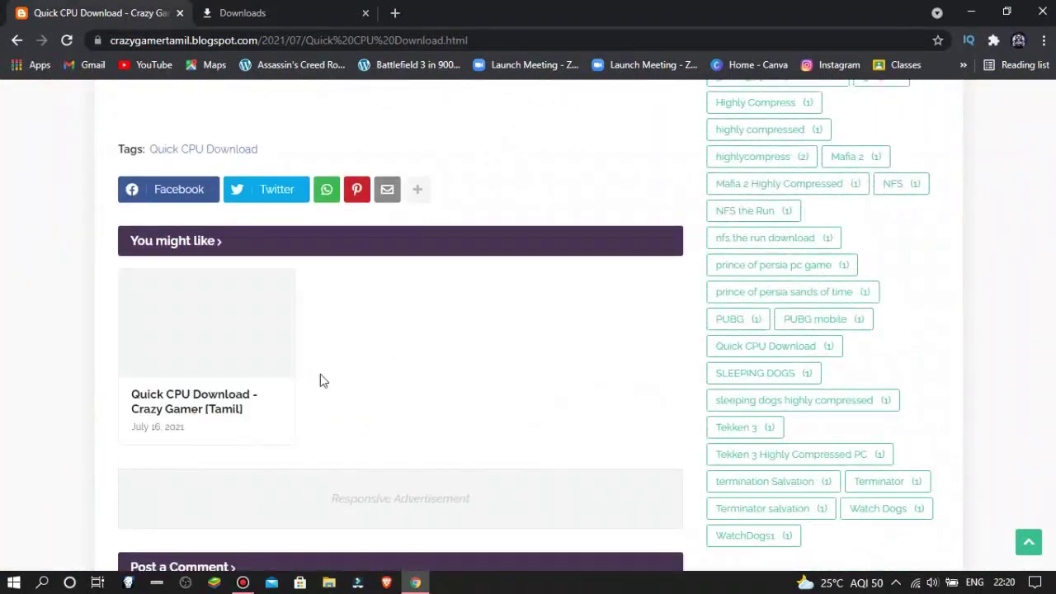
scroll(346, 400, up, 9)
scroll(345, 401, up, 3)
- Close the browser's Downloads page and the Quick CPU post to return to the desktop
click(272, 12)
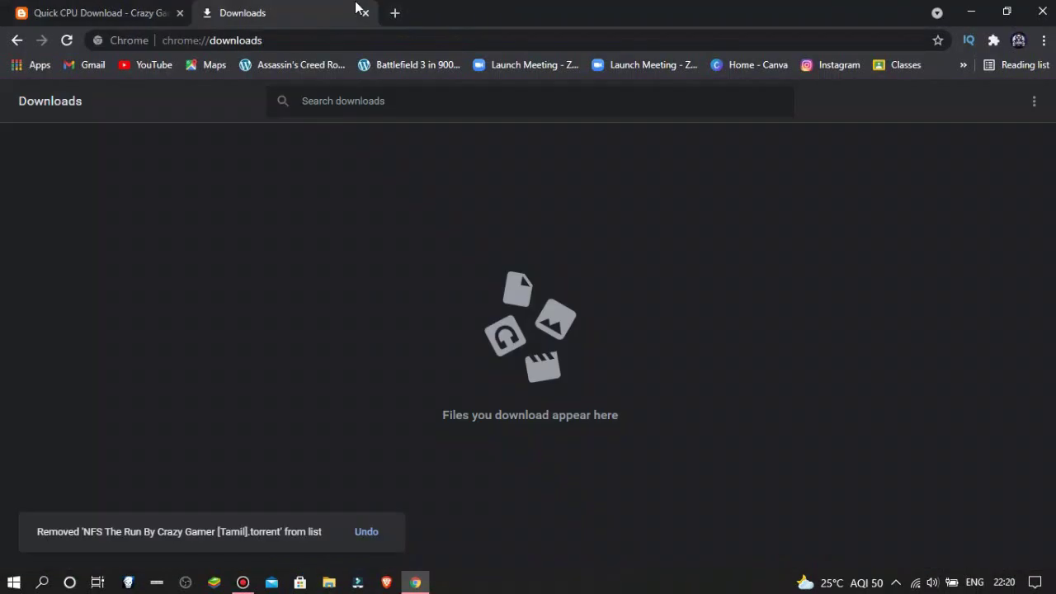
click(180, 12)
click(180, 12)
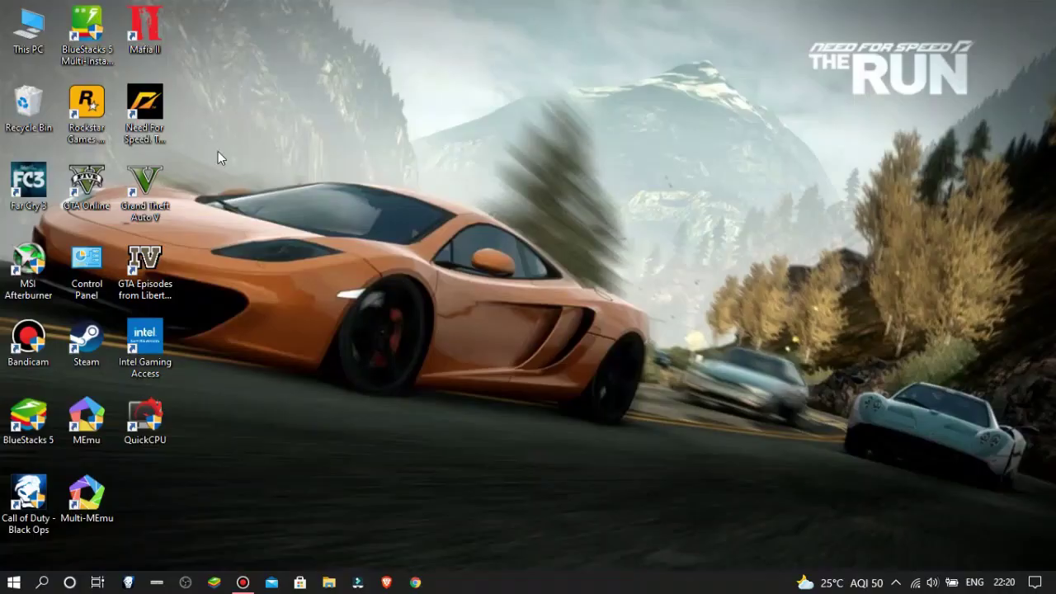
- Open the Downloads folder, look for the QuickCpuSetup64 archive and the QuickCpuSetup-3.5.1.0-x64 installer, and close the folder
double_click(35, 26)
click(45, 115)
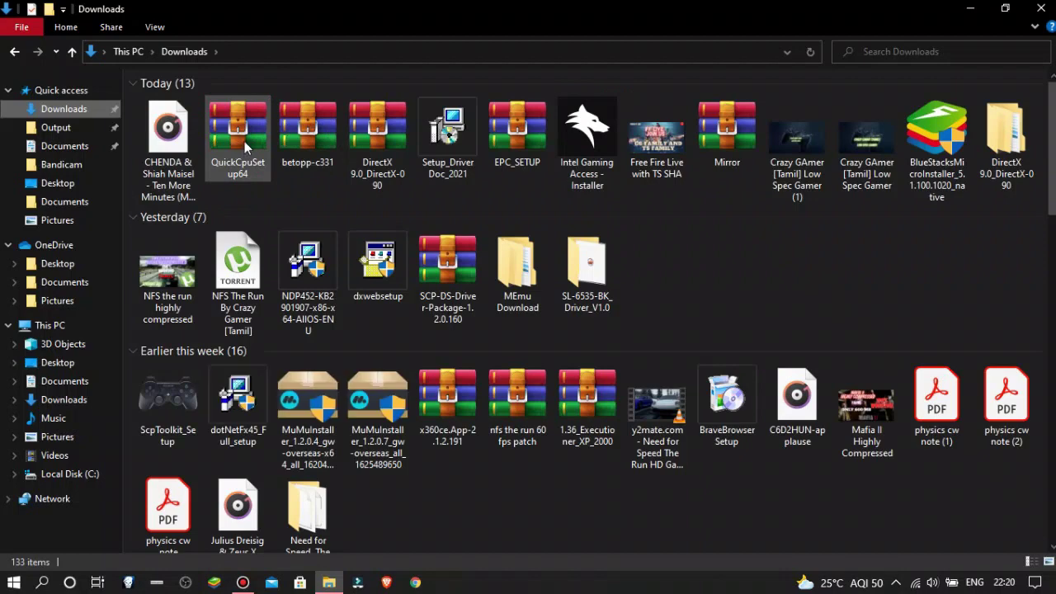
click(245, 141)
right_click(245, 141)
click(790, 262)
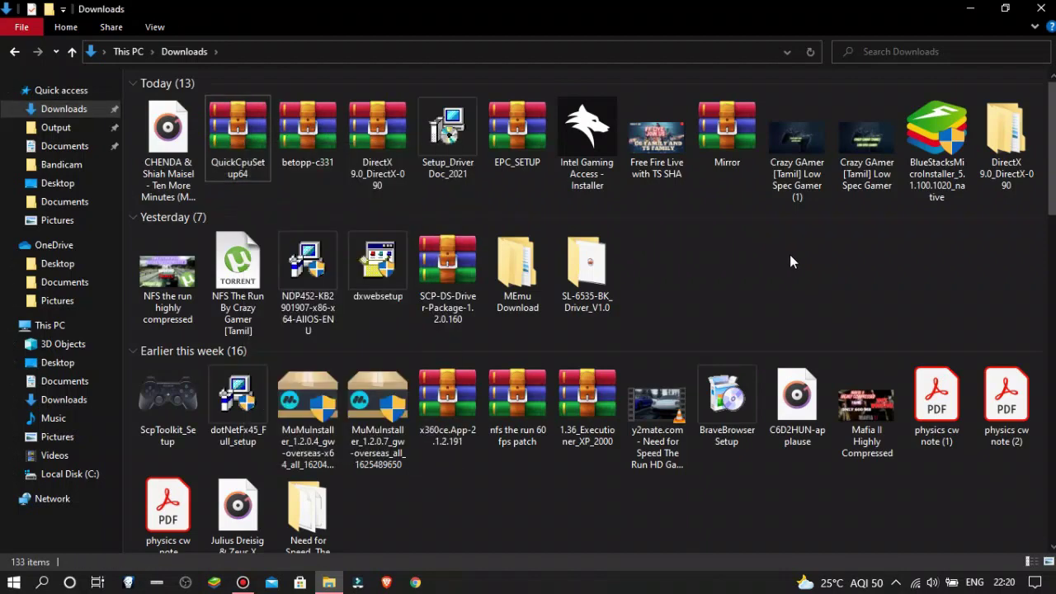
scroll(790, 261, down, 2)
scroll(900, 332, down, 15)
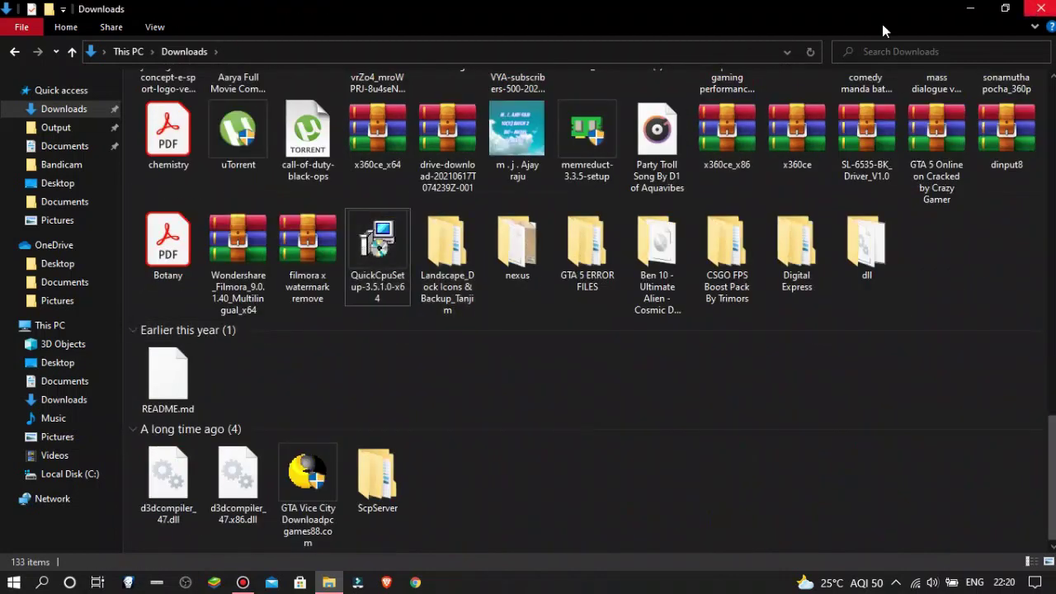
click(387, 226)
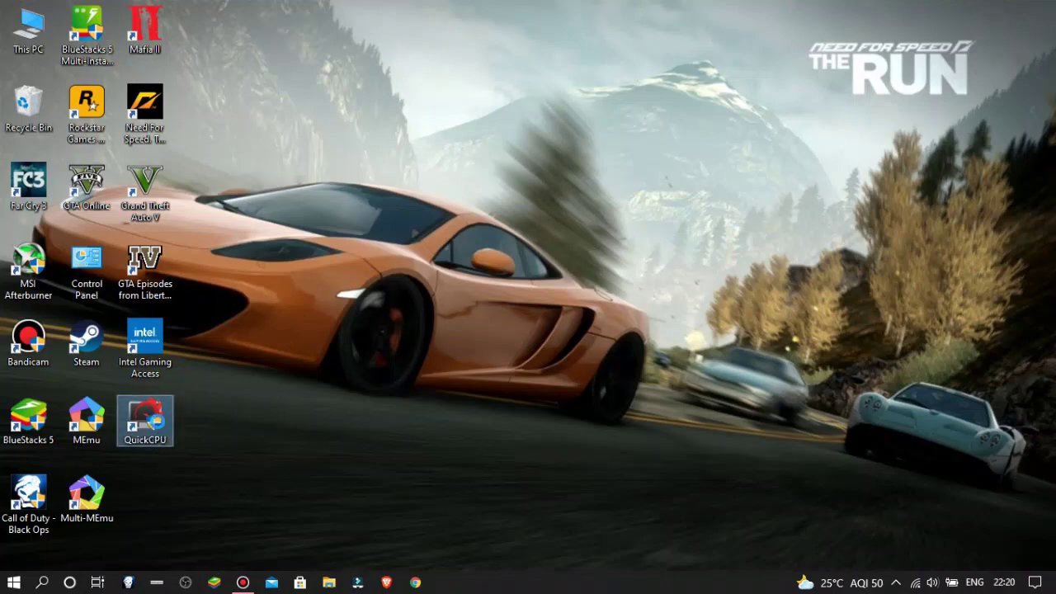
- Launch Quick CPU from its desktop shortcut
right_click(155, 422)
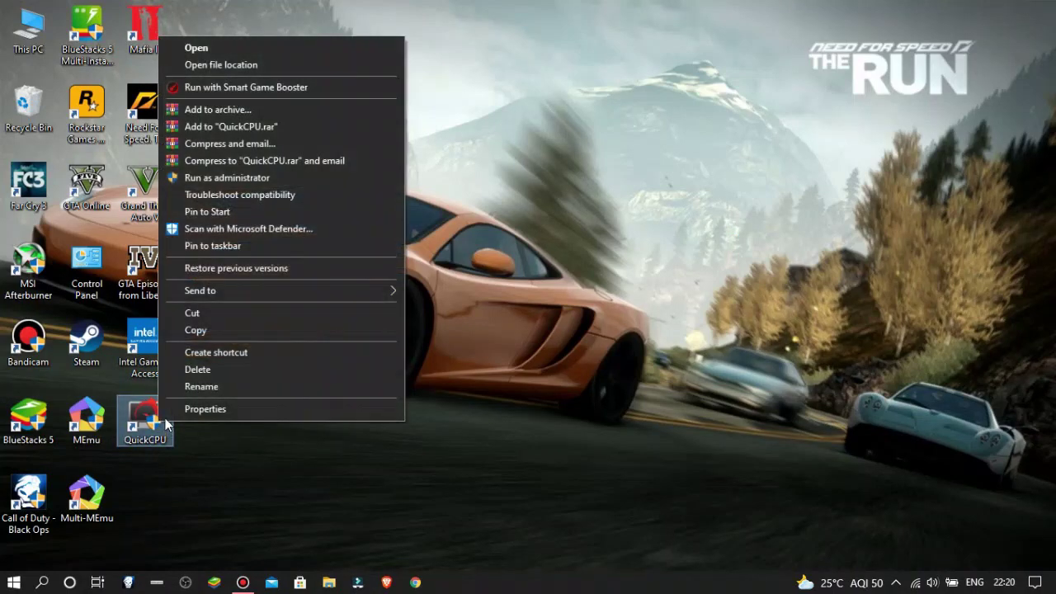
click(283, 49)
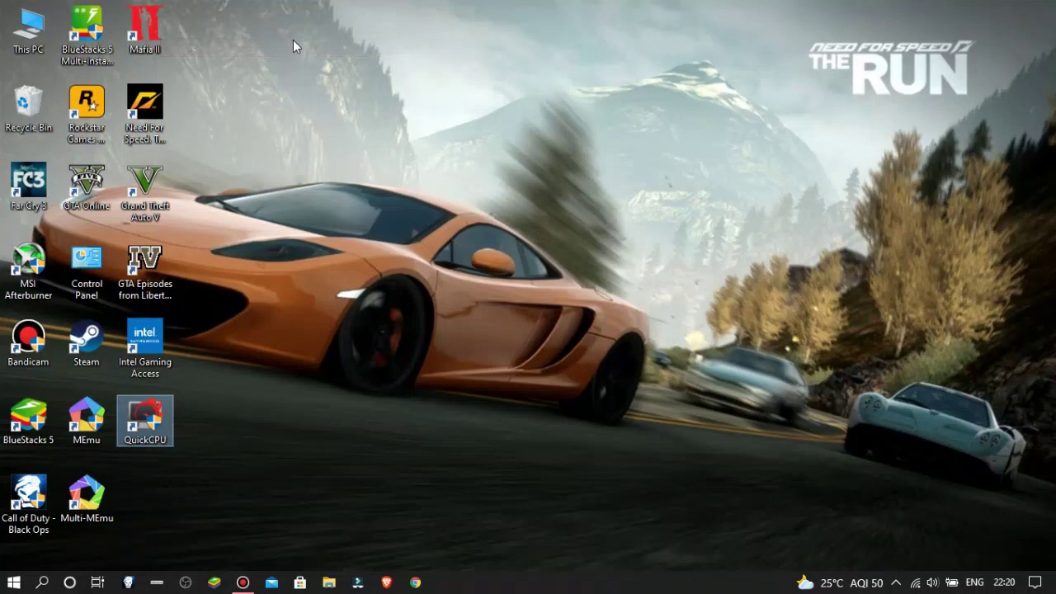
click(502, 397)
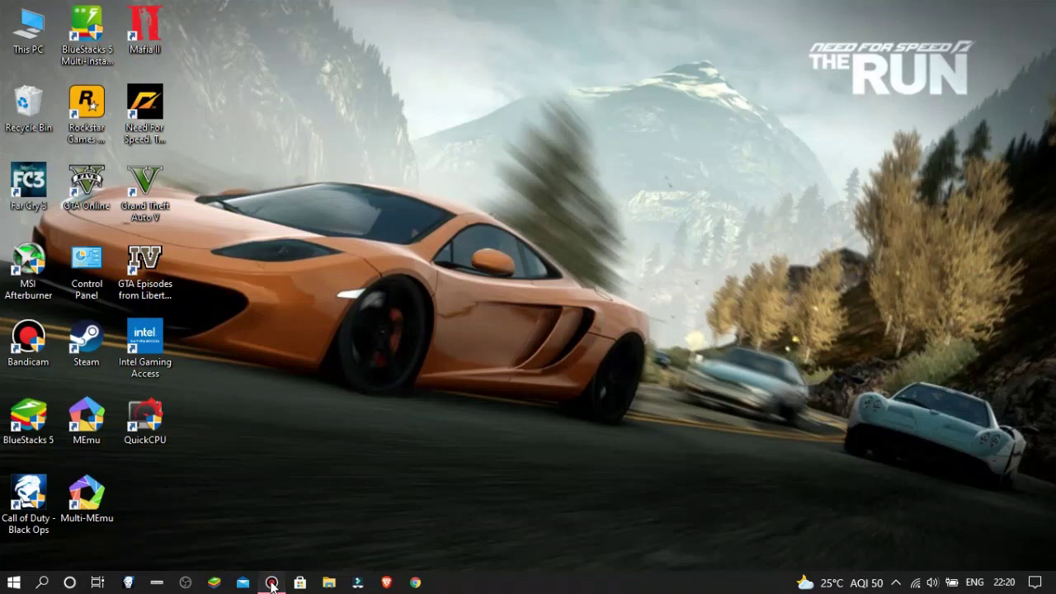
click(272, 582)
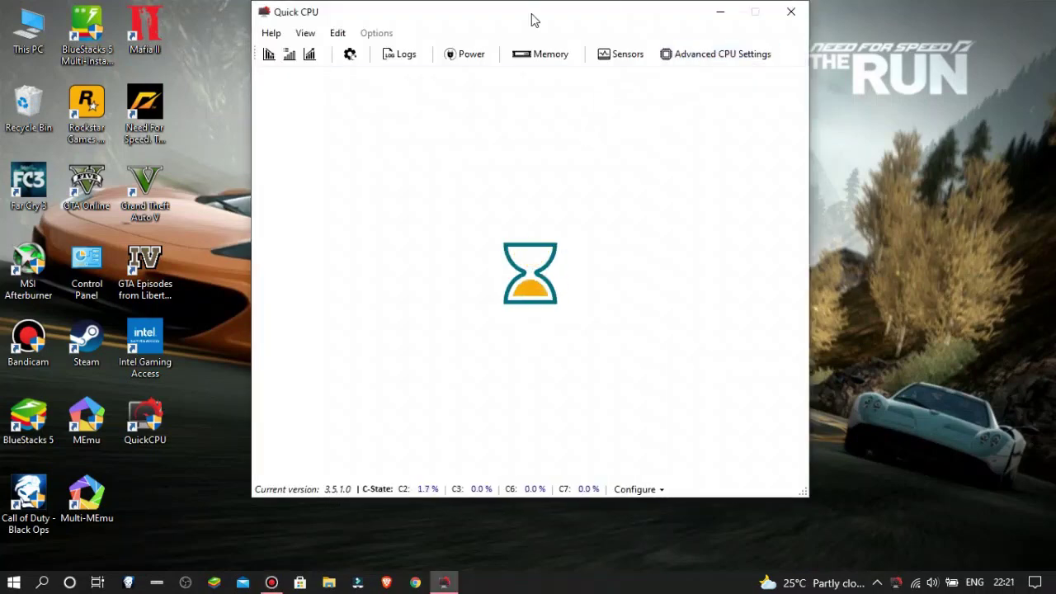
- Reposition the Quick CPU window on the desktop and set the core parking level to 100%
drag(532, 19, 565, 50)
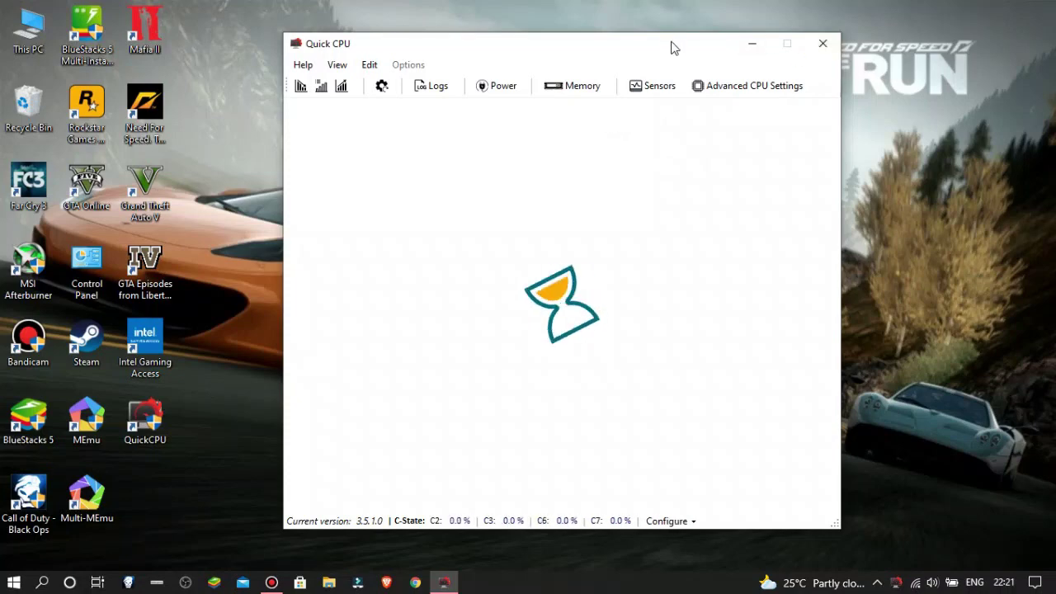
mouse_move(671, 43)
mouse_down()
mouse_move(642, 15)
mouse_move(653, 52)
mouse_move(625, 49)
mouse_move(704, 42)
mouse_move(685, 45)
mouse_up()
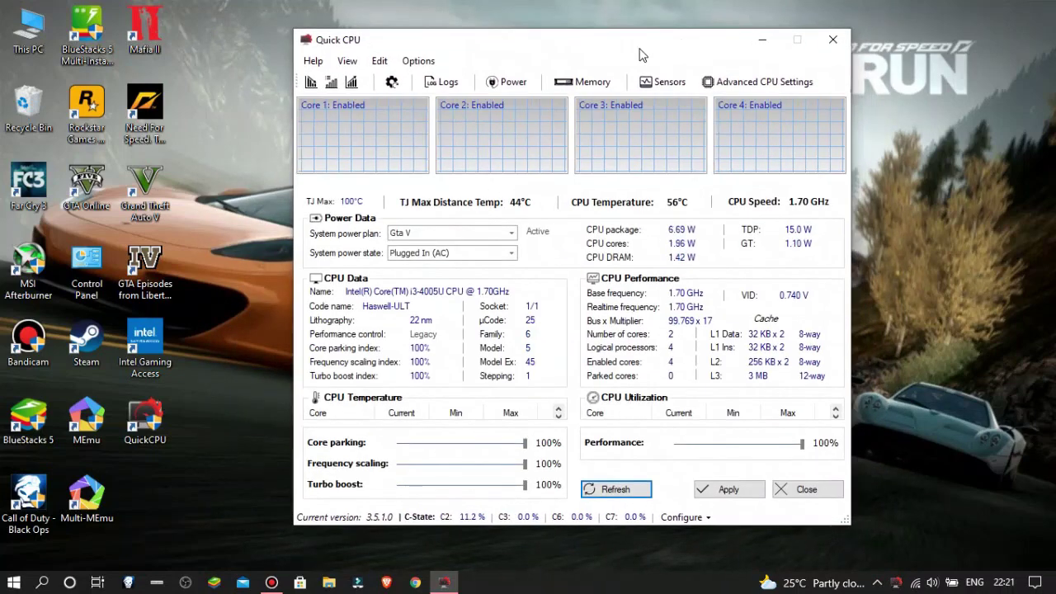
drag(525, 444, 847, 453)
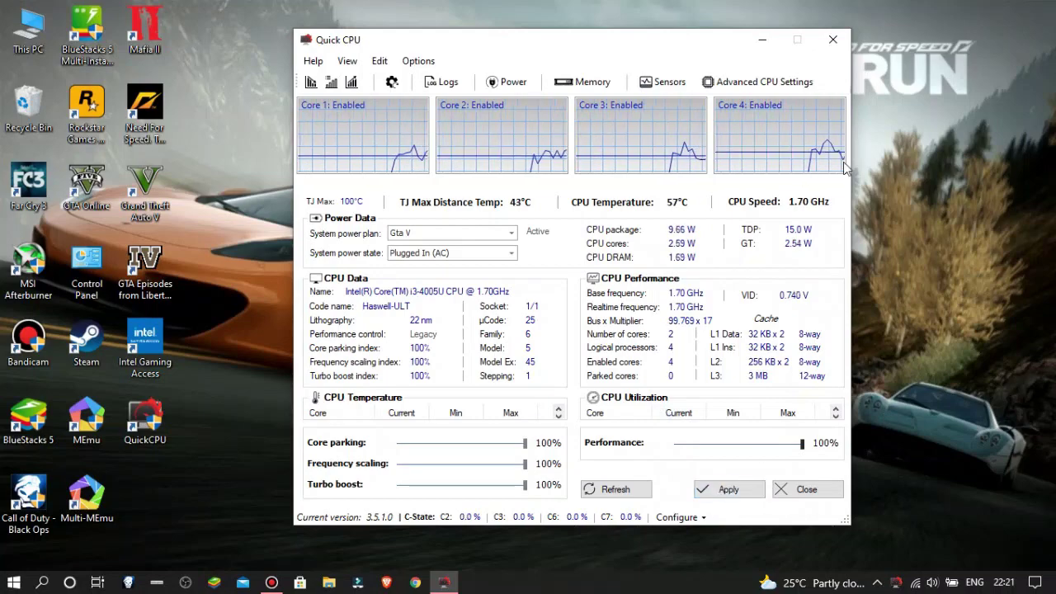
- Close Quick CPU and refresh the desktop
click(833, 39)
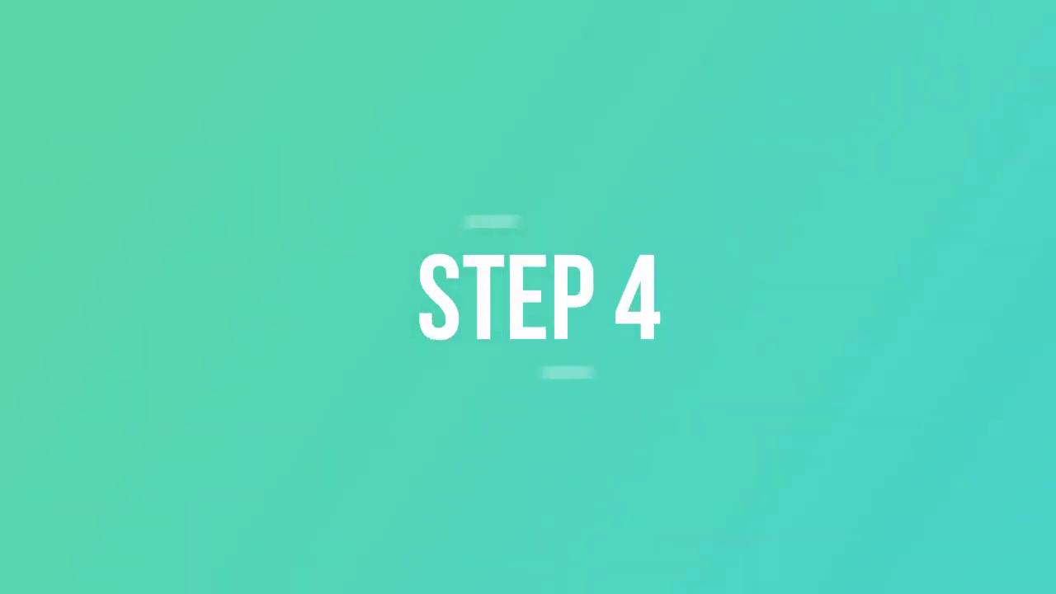
right_click(776, 30)
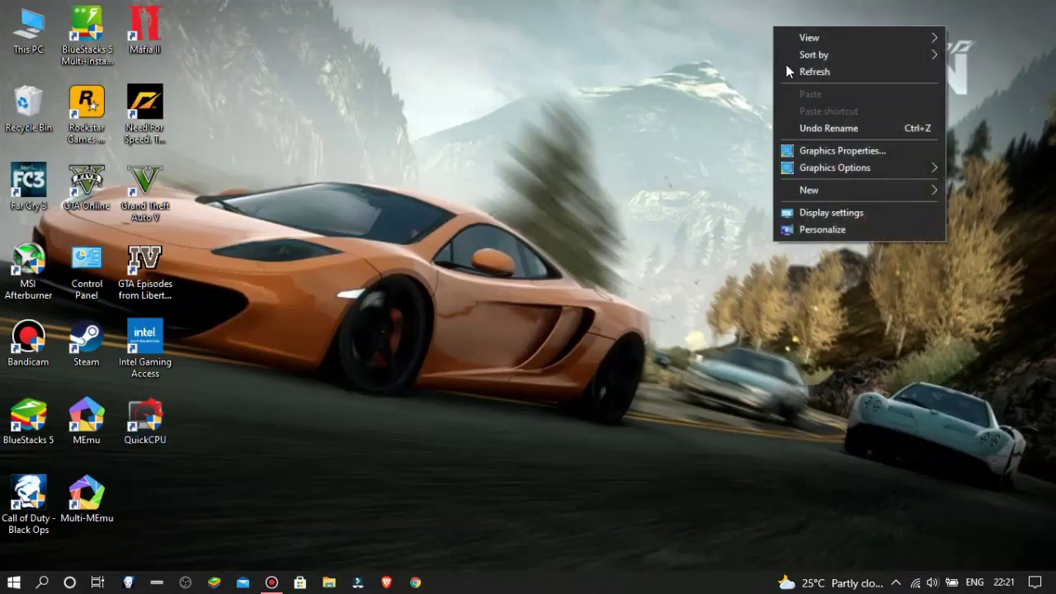
click(786, 68)
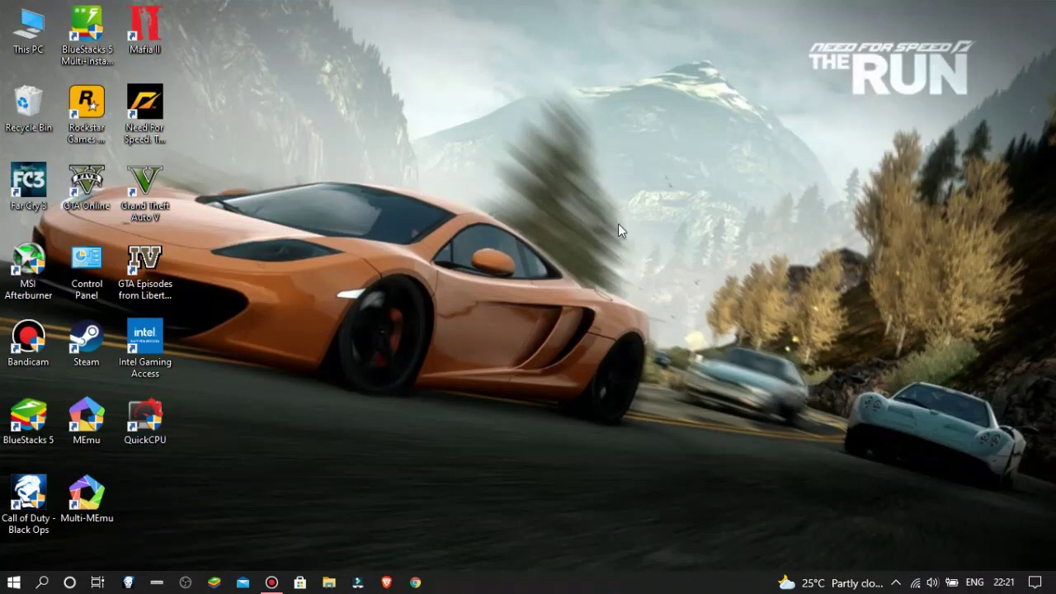
click(14, 583)
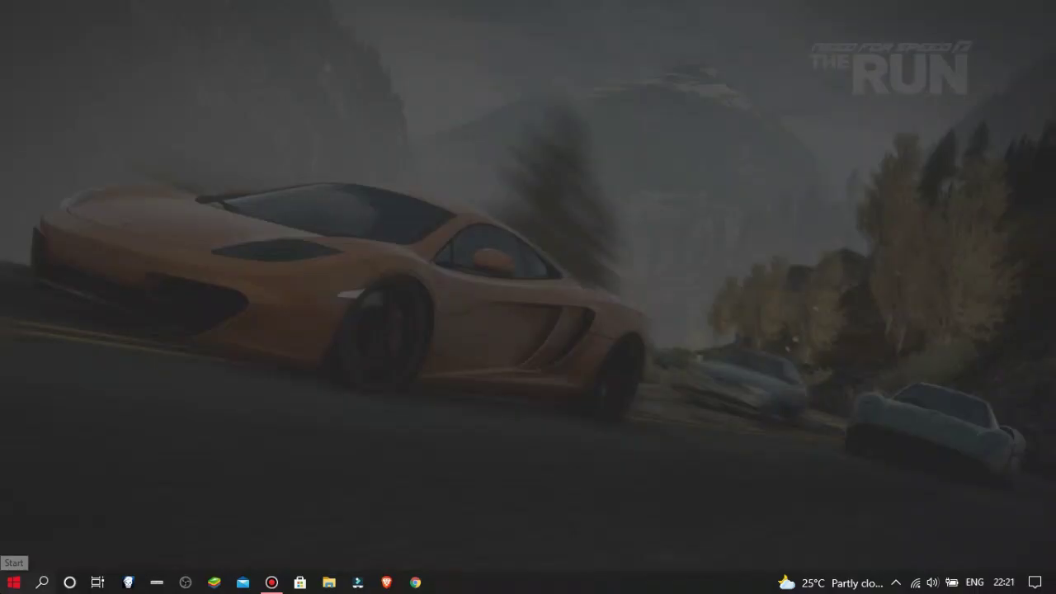
key(Escape)
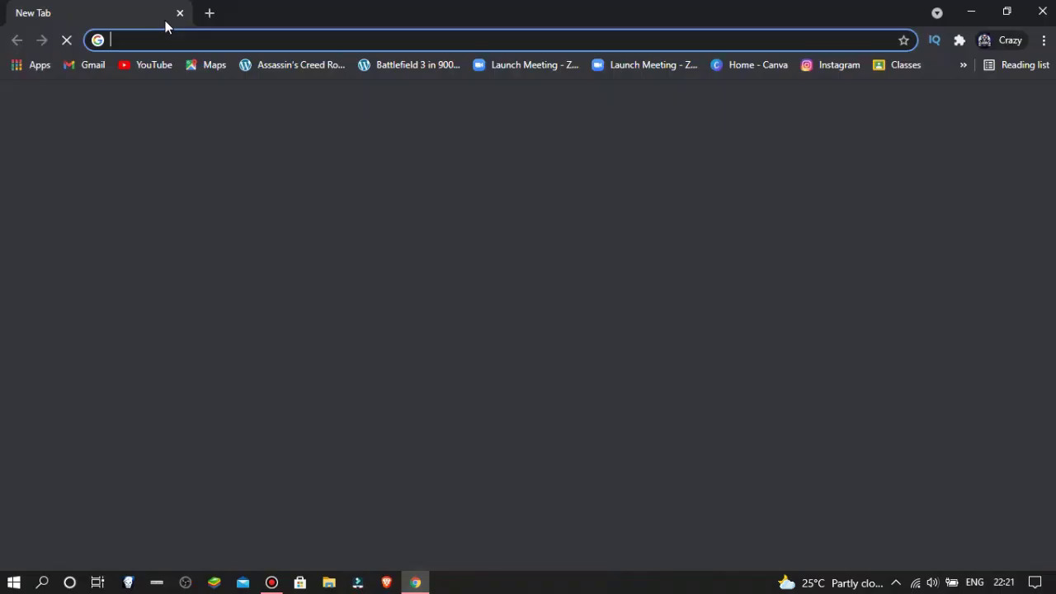
- Search Google in Chrome for "mem reduct" and view the Mem Reduct download page on softfamous.com
text(Mem)
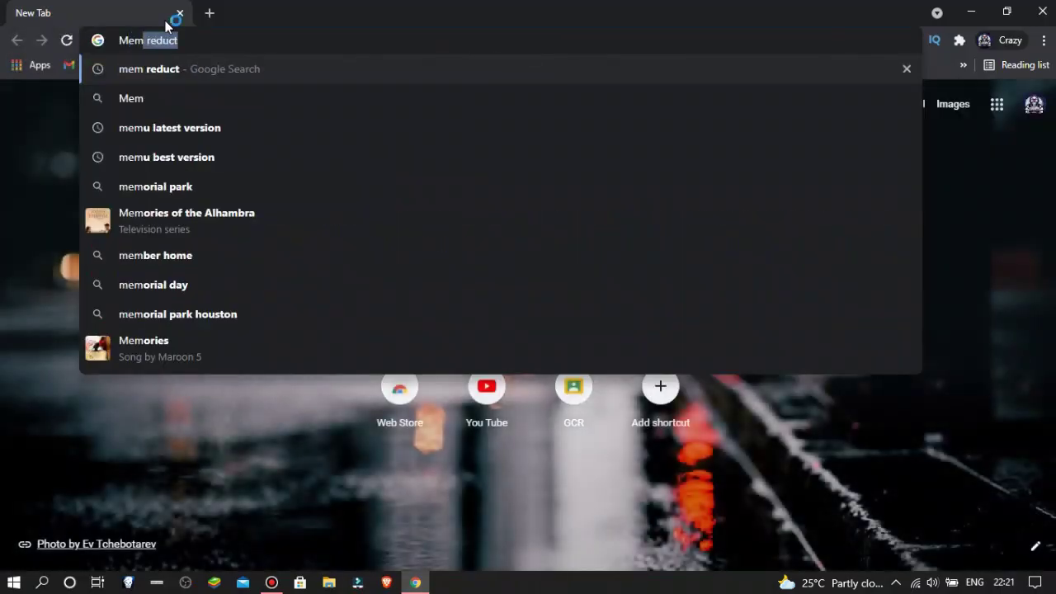
key(Return)
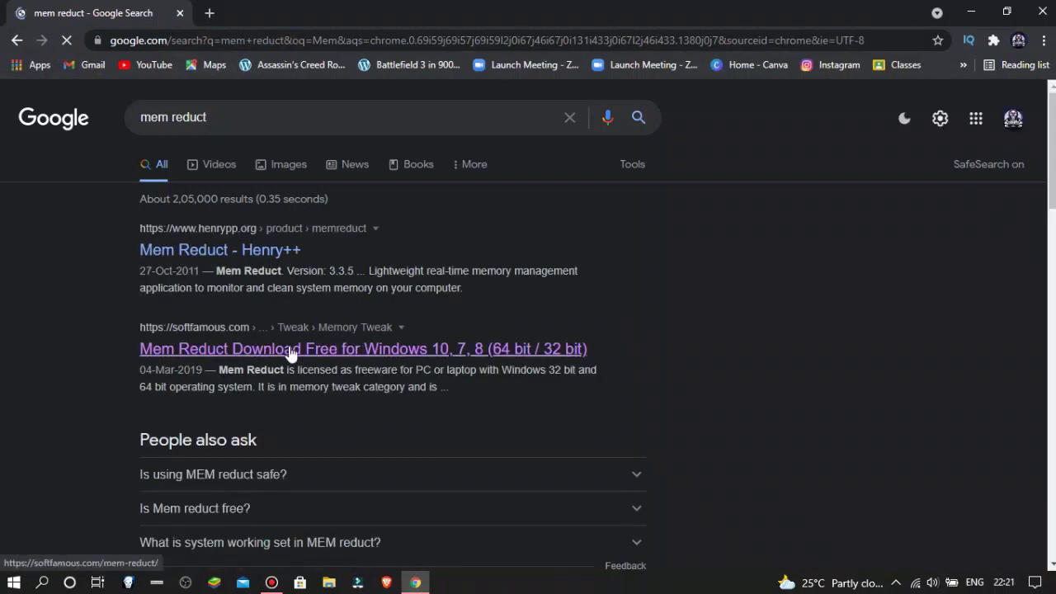
click(367, 352)
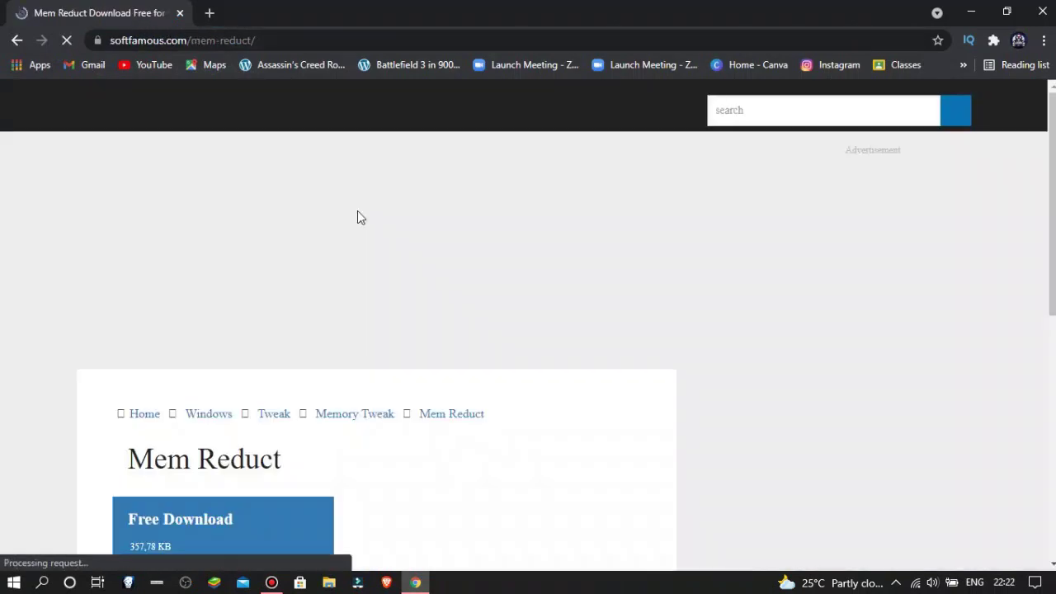
scroll(275, 325, down, 3)
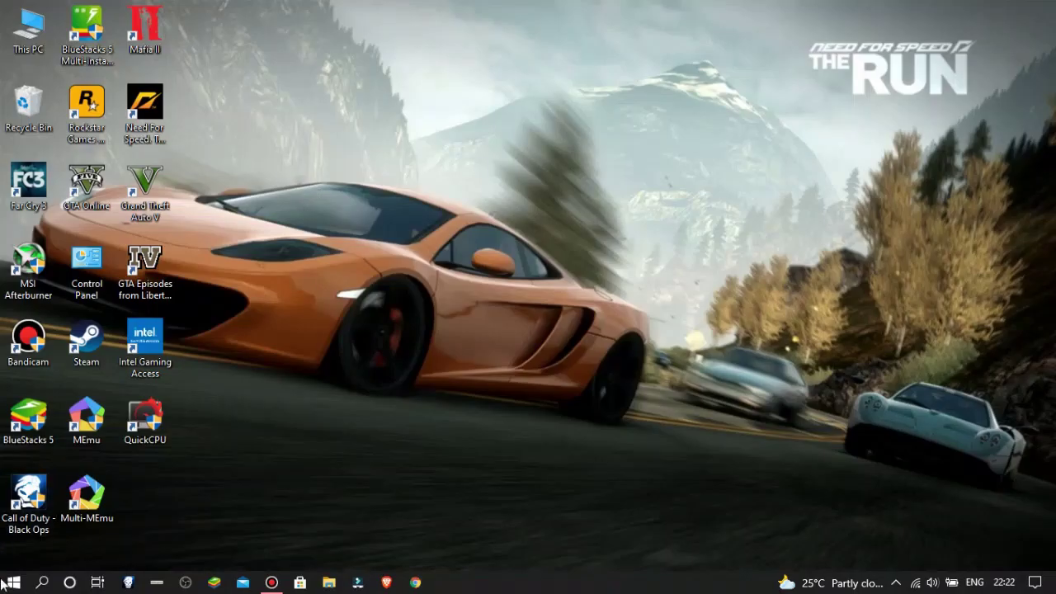
- Find the Mem Reduct folder among the installed apps and launch Mem Reduct
key(super)
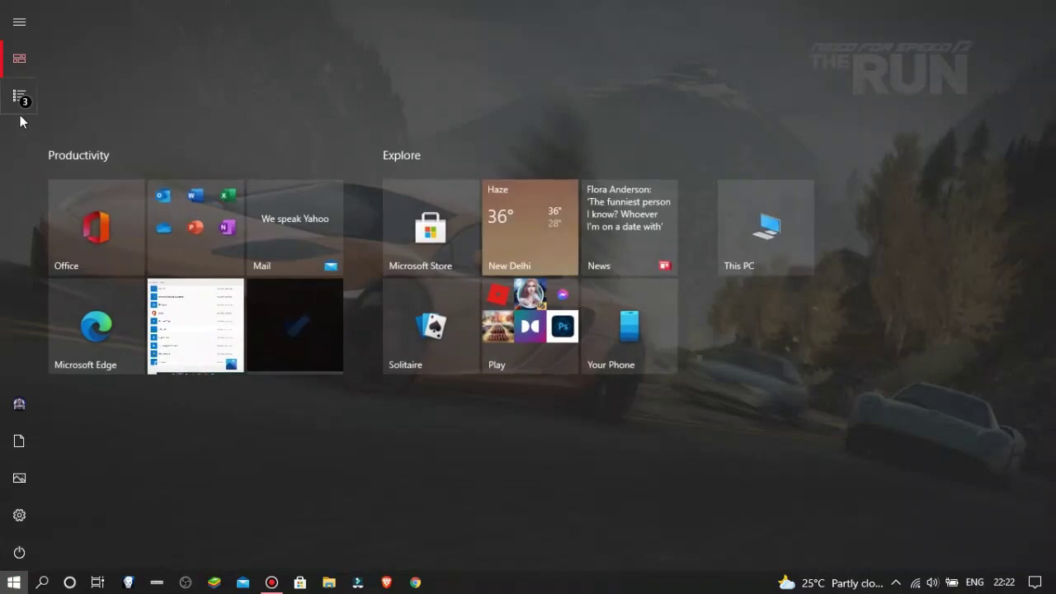
mouse_move(22, 107)
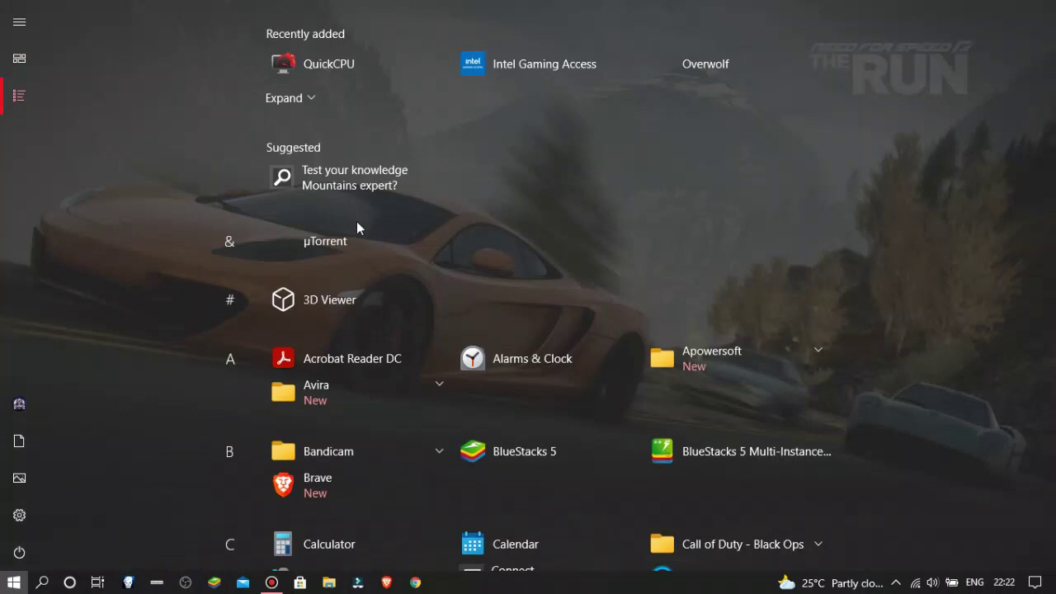
scroll(355, 222, down, 7)
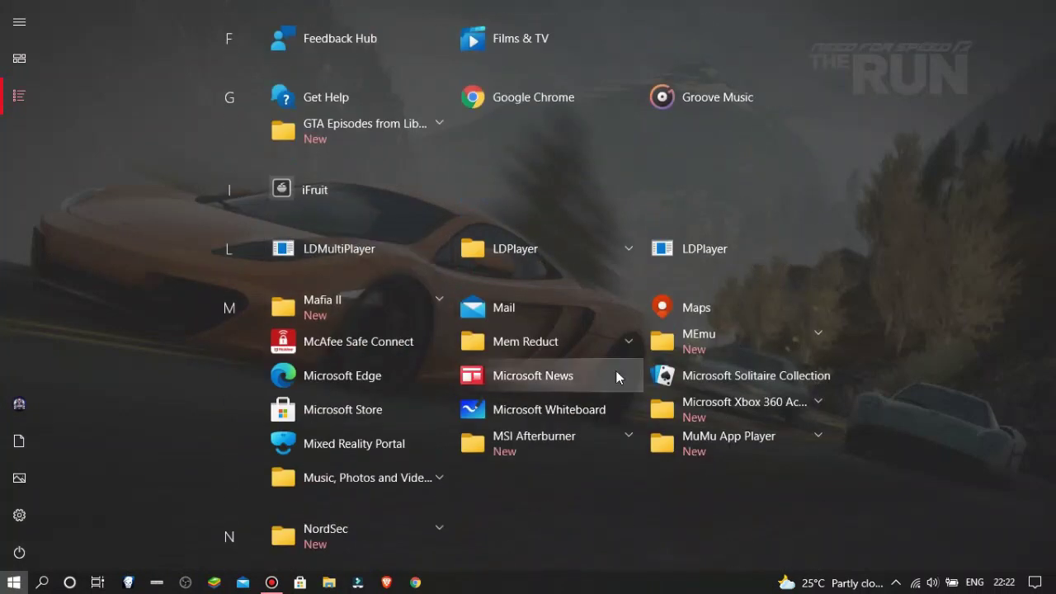
click(581, 347)
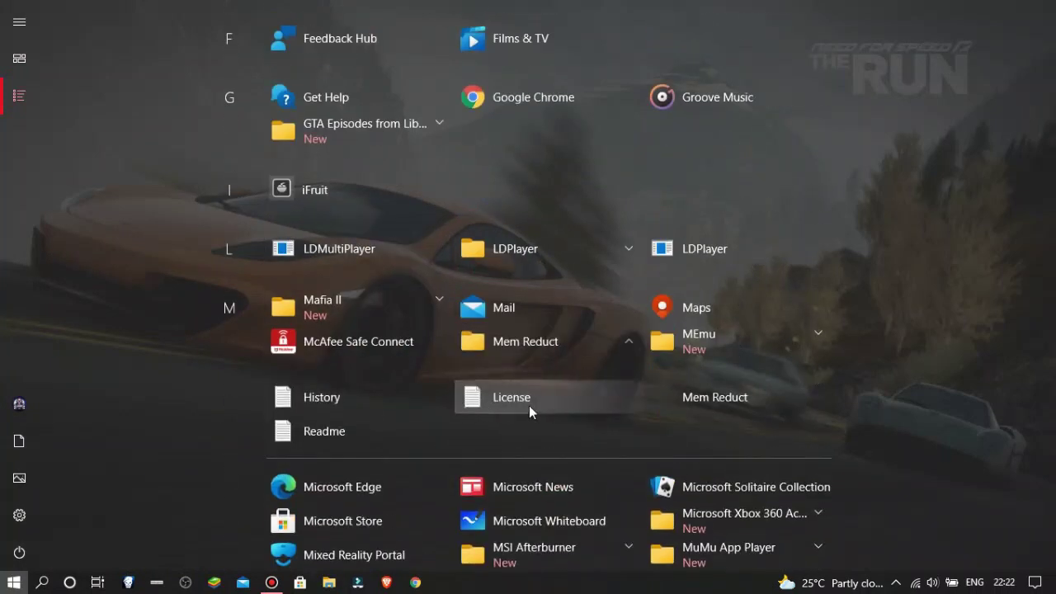
click(684, 403)
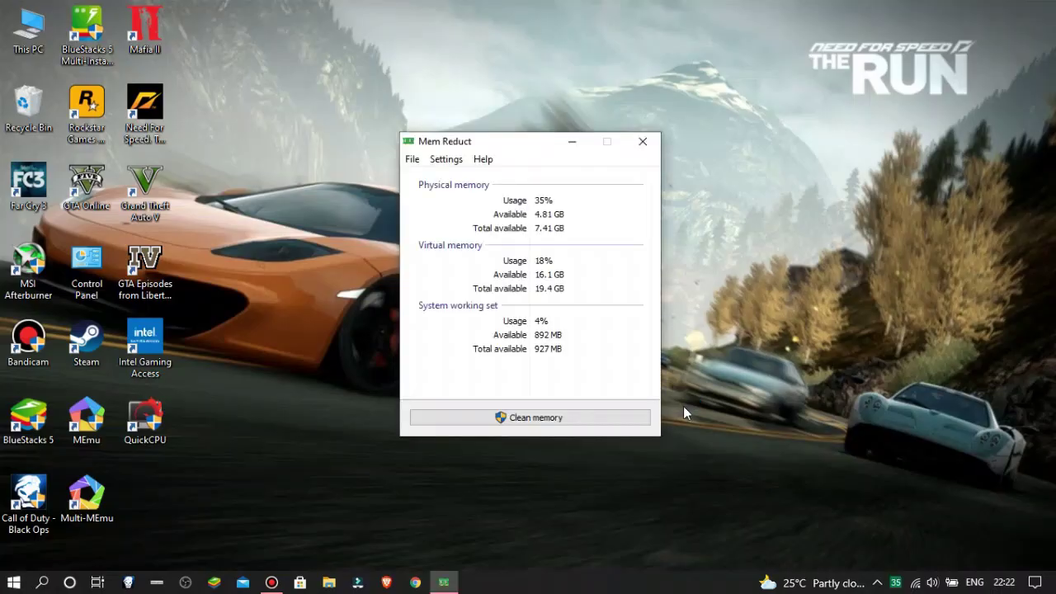
- Request a memory clean in Mem Reduct, allow memreduct.exe to make changes to the device, and minimize its window
click(573, 425)
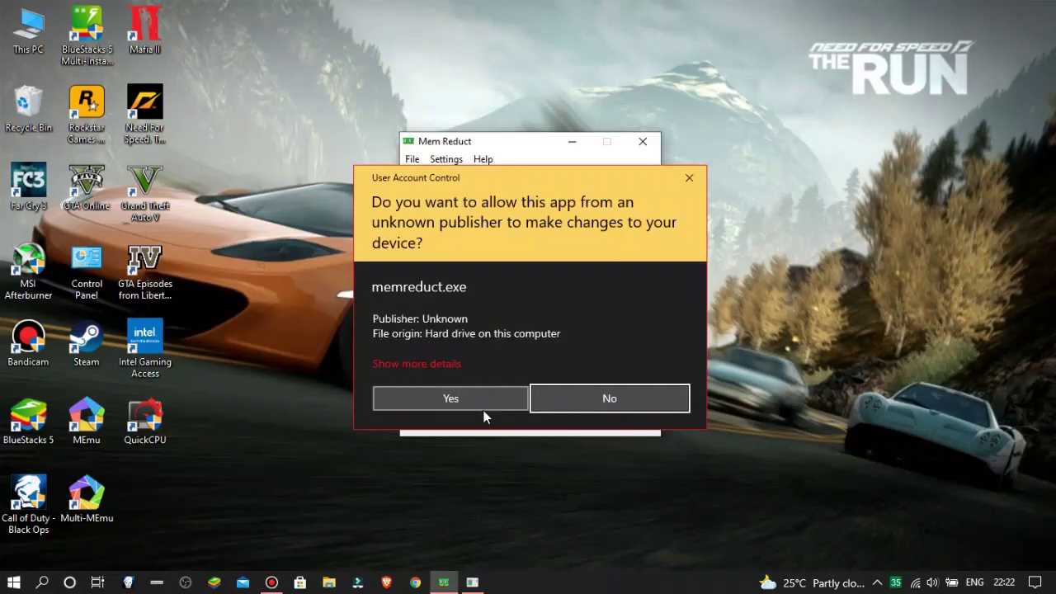
click(481, 400)
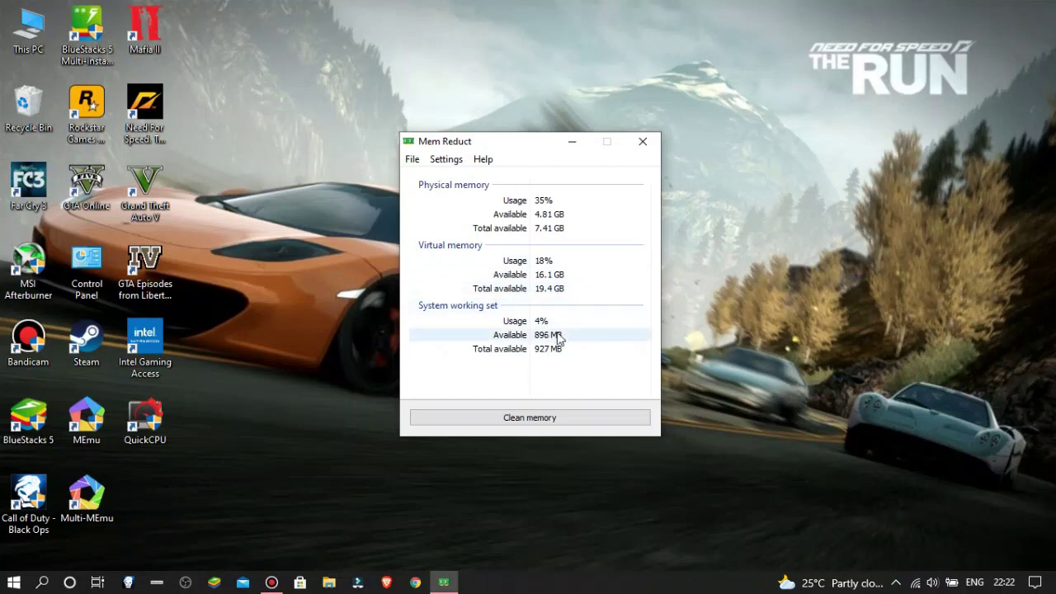
click(572, 142)
- Clean the memory twice using the Mem Reduct icon among the hidden notification icons
click(897, 583)
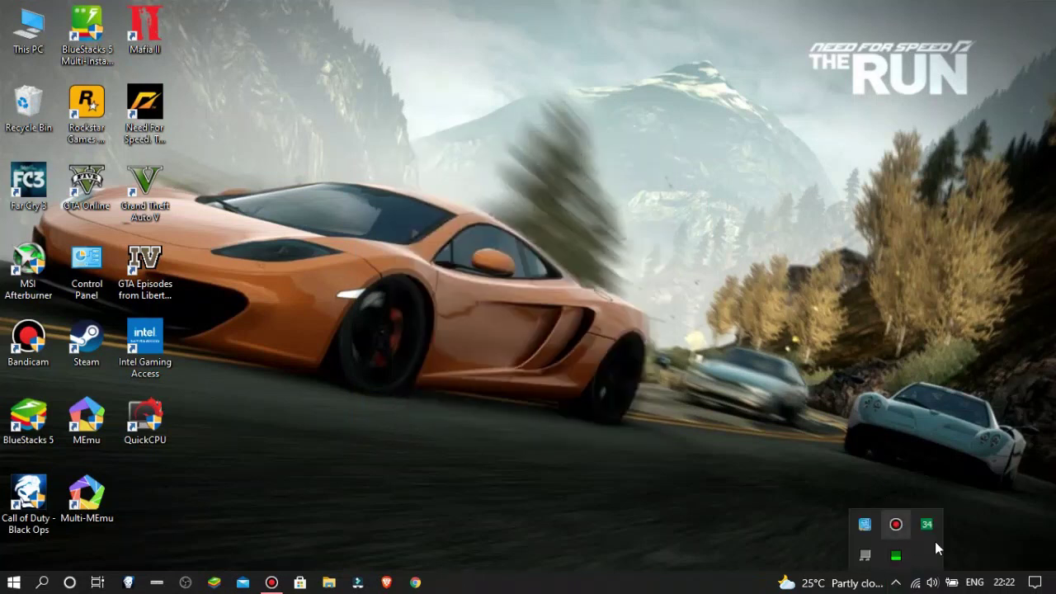
right_click(931, 531)
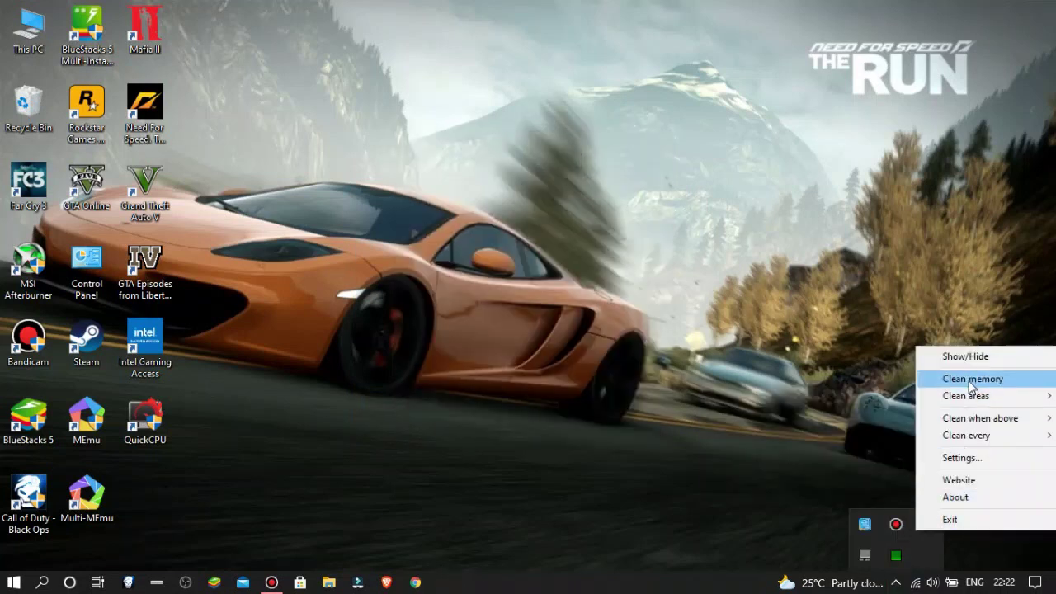
click(941, 372)
click(896, 584)
right_click(930, 531)
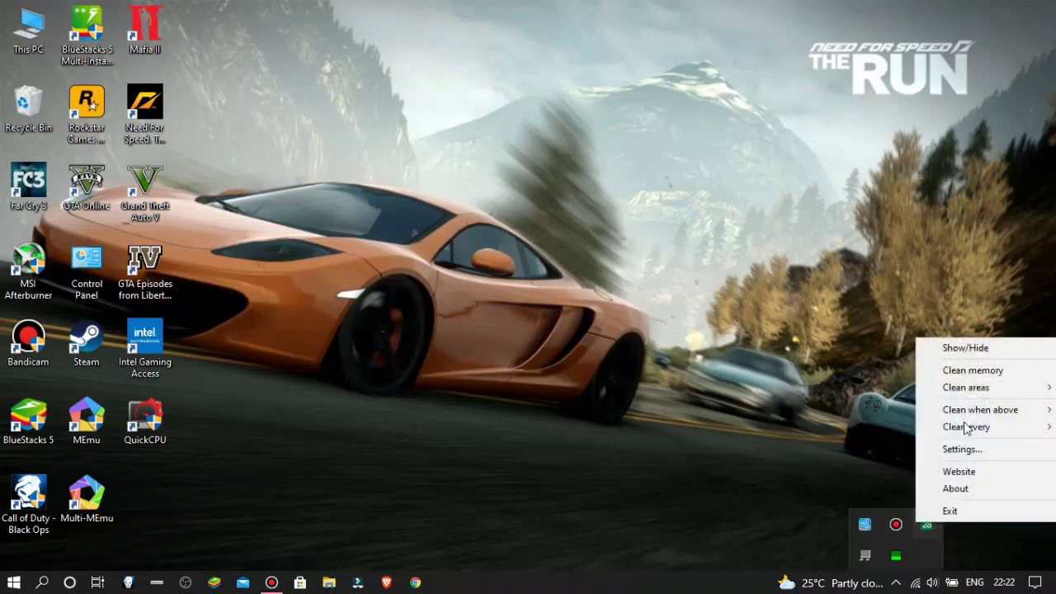
click(941, 372)
click(896, 584)
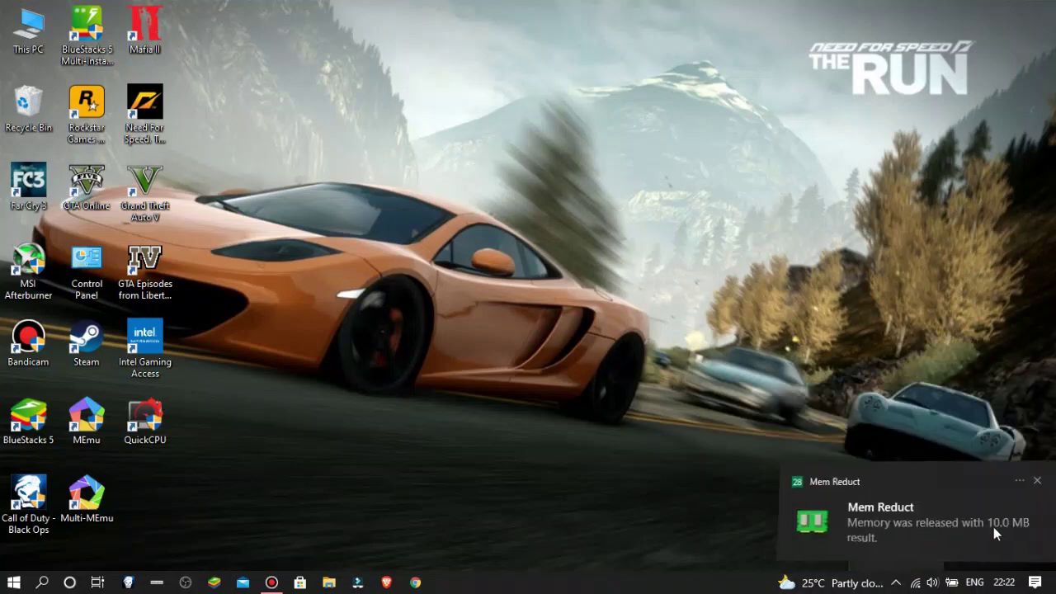
- Refresh the desktop three times
right_click(821, 138)
click(855, 181)
right_click(663, 112)
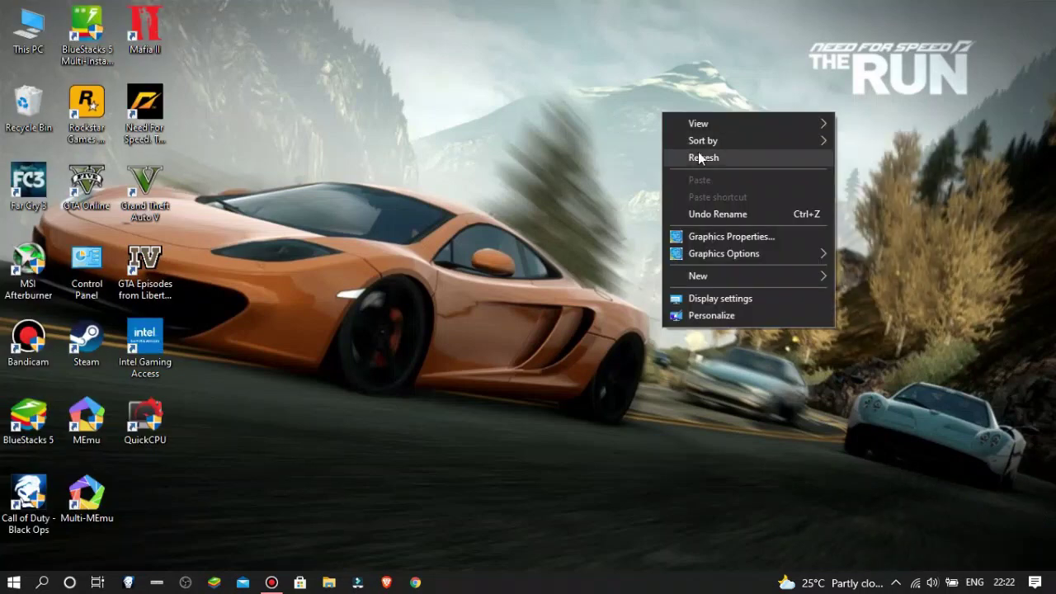
click(698, 154)
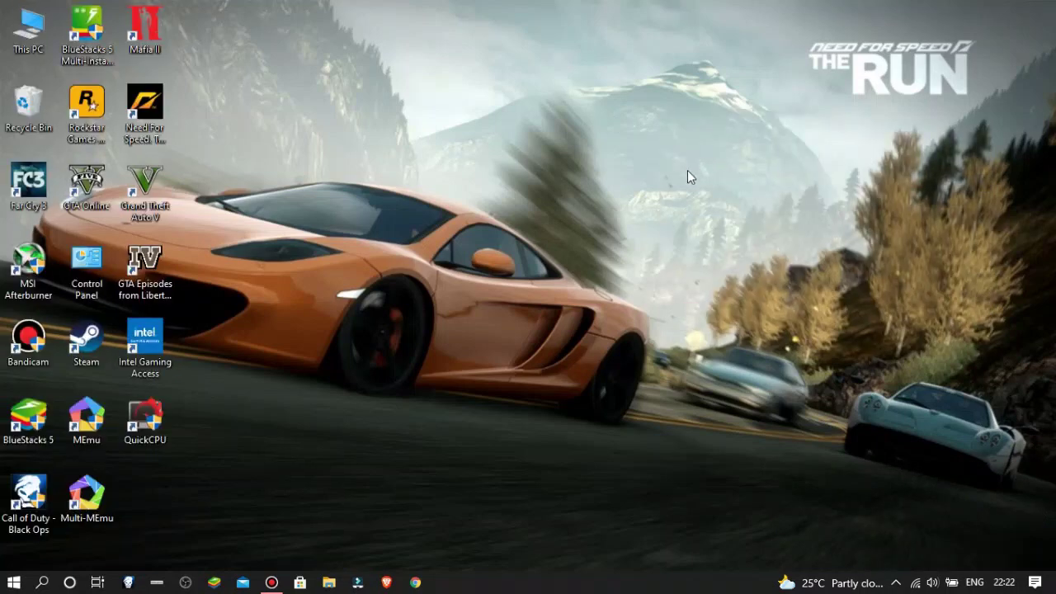
right_click(676, 165)
click(702, 207)
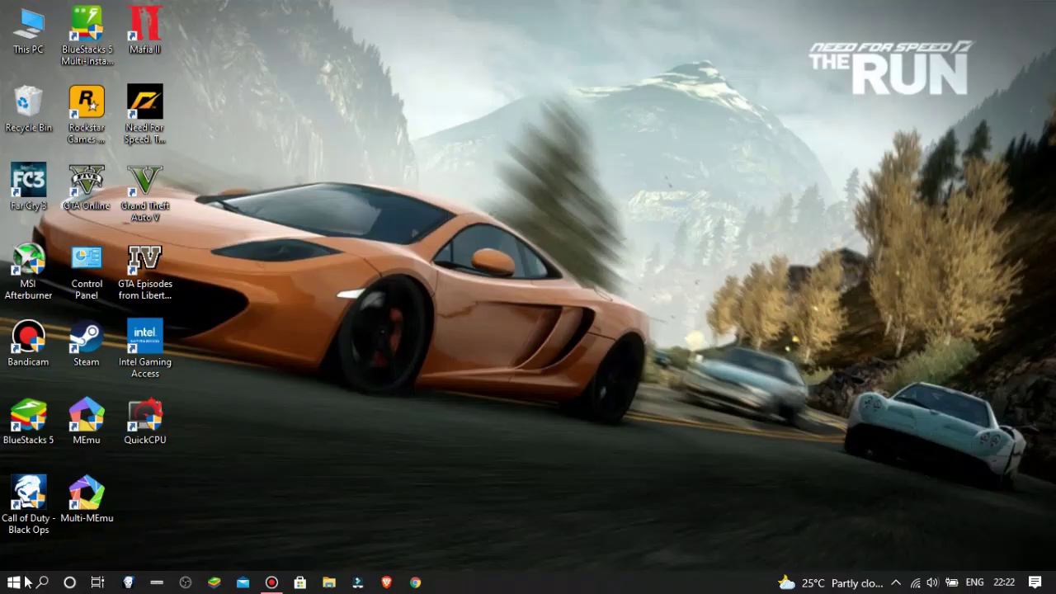
- Open Windows Settings, move its window toward the middle of the desktop, and maximize it
click(26, 583)
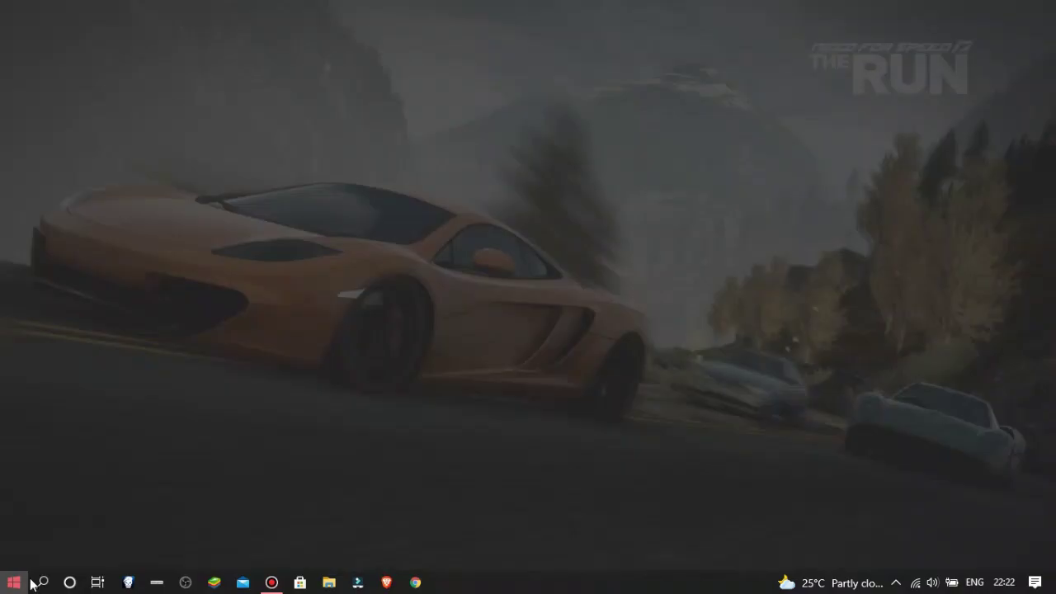
mouse_move(6, 486)
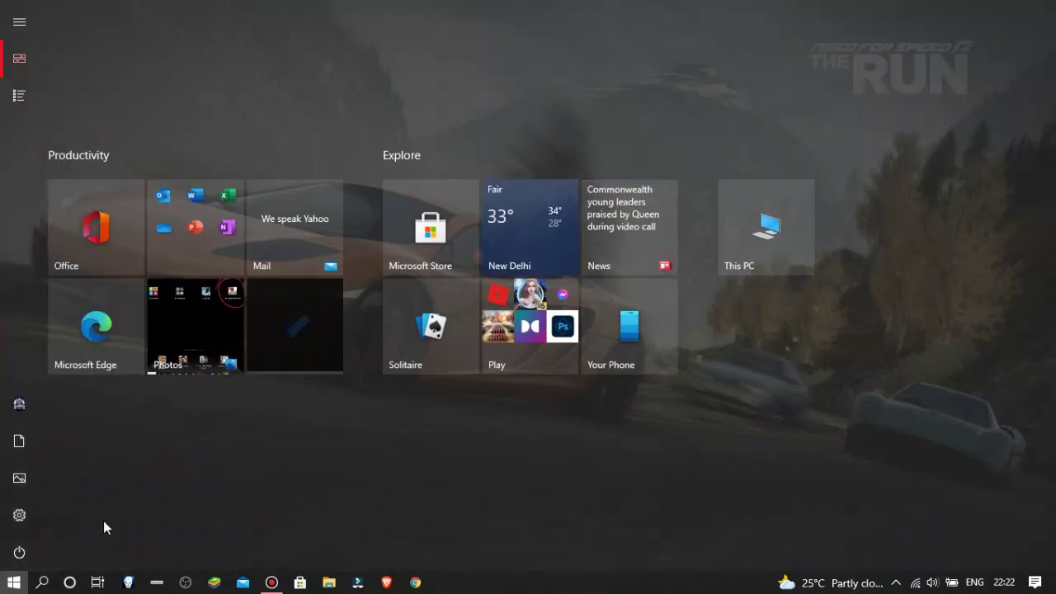
click(121, 533)
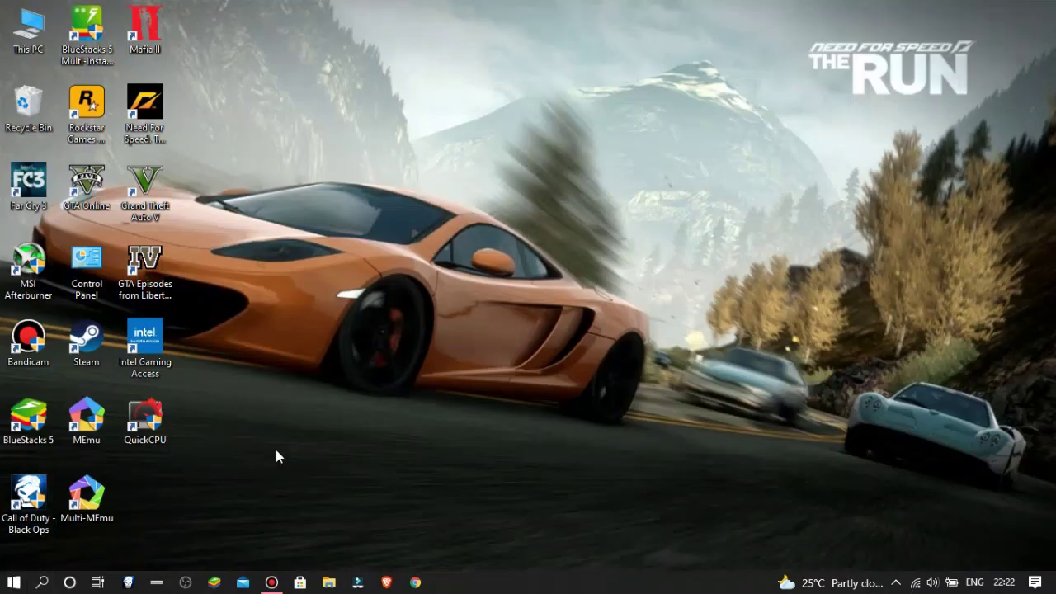
right_click(268, 417)
click(373, 248)
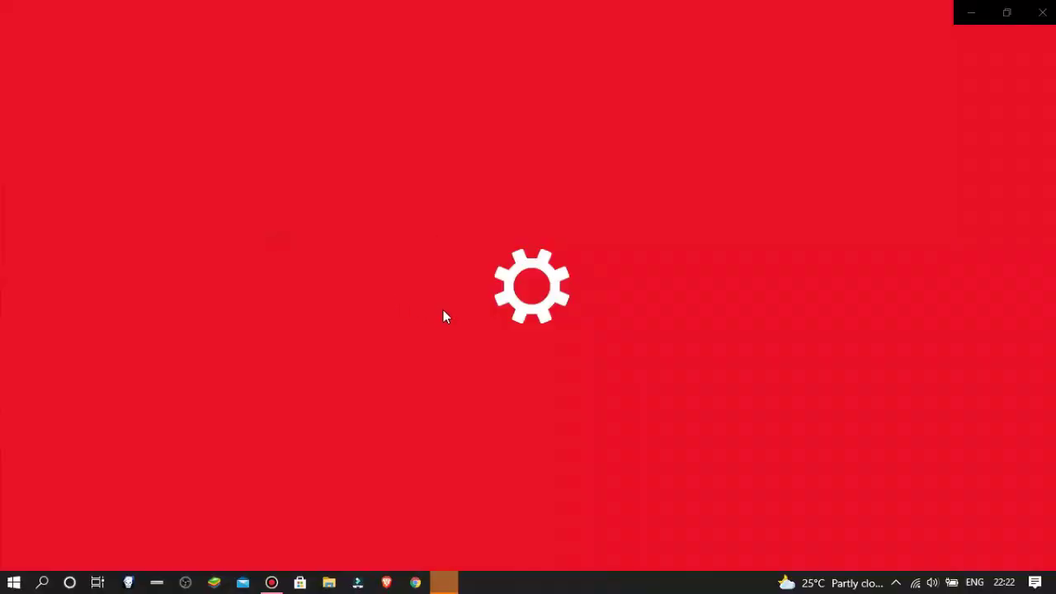
click(1007, 12)
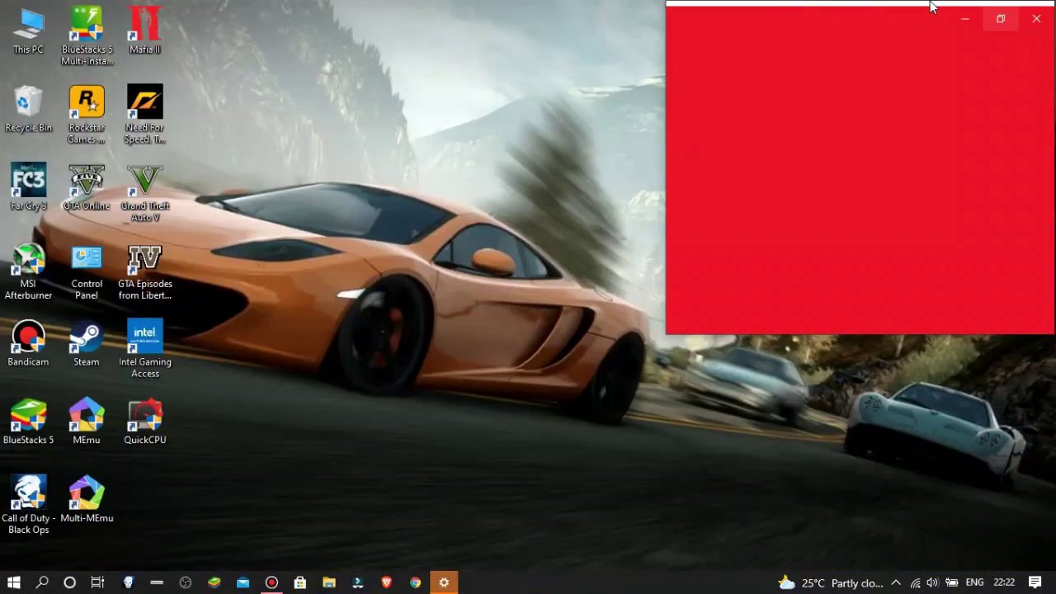
right_click(636, 3)
click(663, 46)
drag(802, 16, 489, 69)
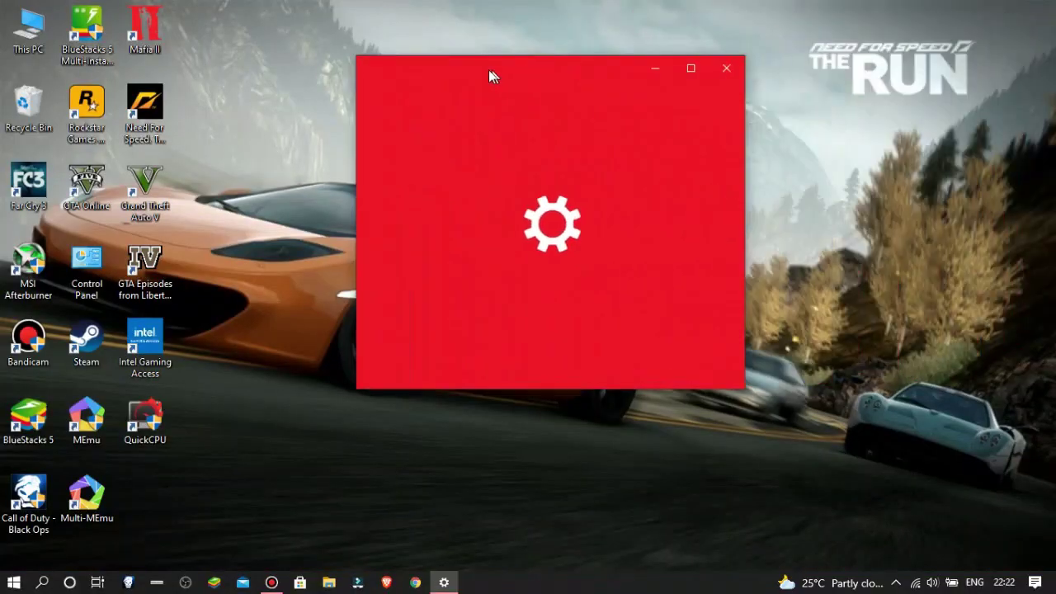
click(689, 69)
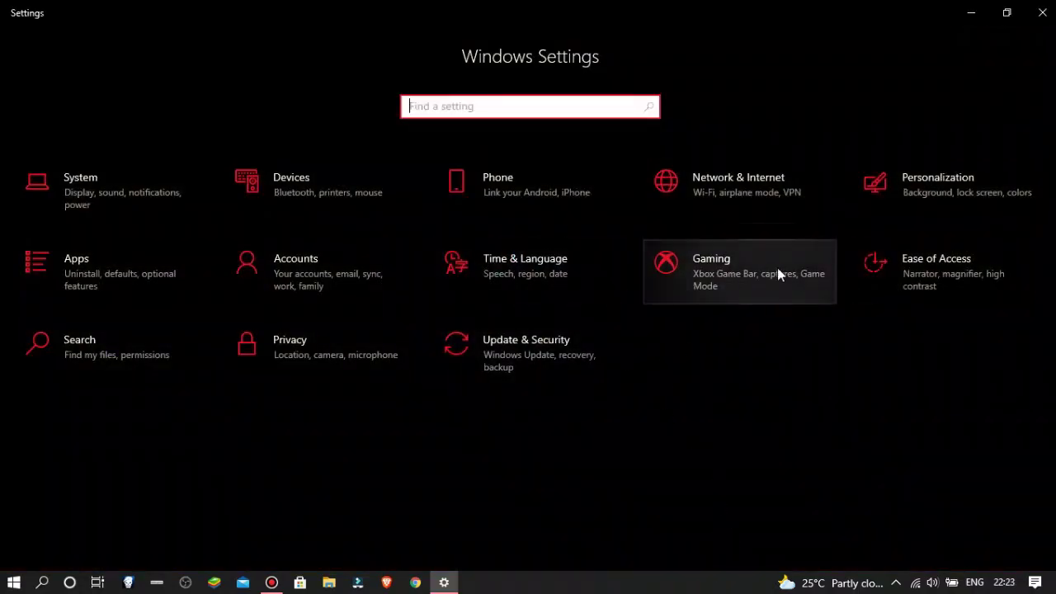
- Open the Gaming settings and review the Xbox Game Bar options
click(714, 268)
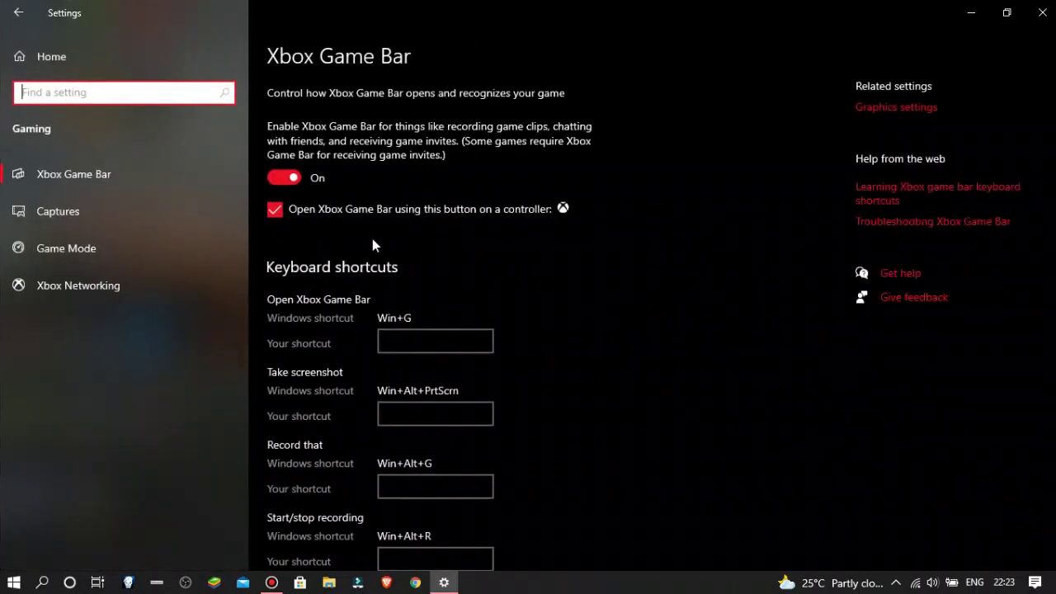
scroll(288, 194, down, 3)
scroll(278, 203, up, 3)
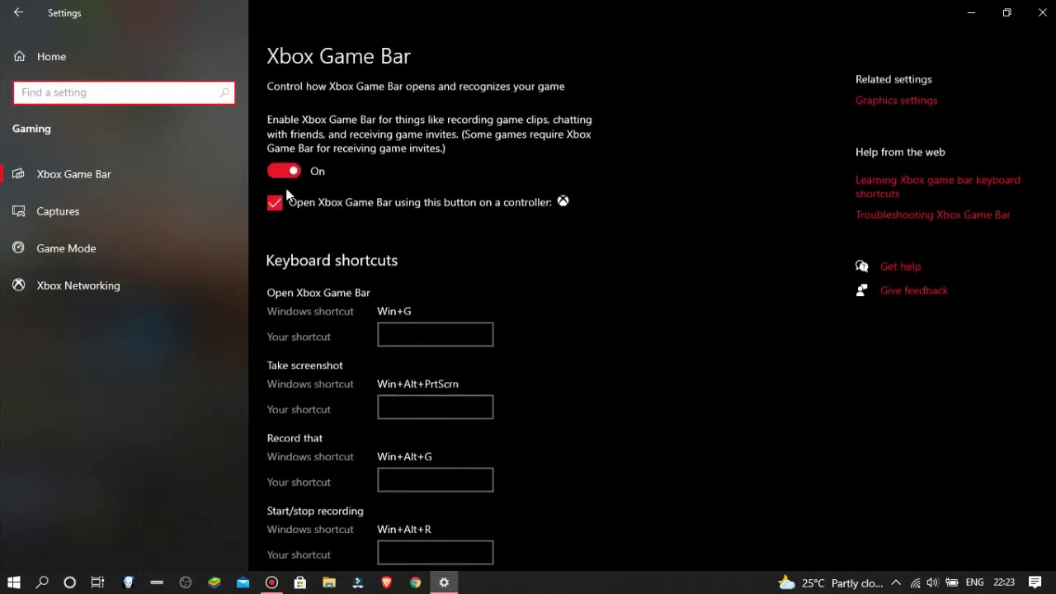
- Open the Graphics settings page from the System display settings and choose Desktop app as the app type for the performance preference
click(16, 29)
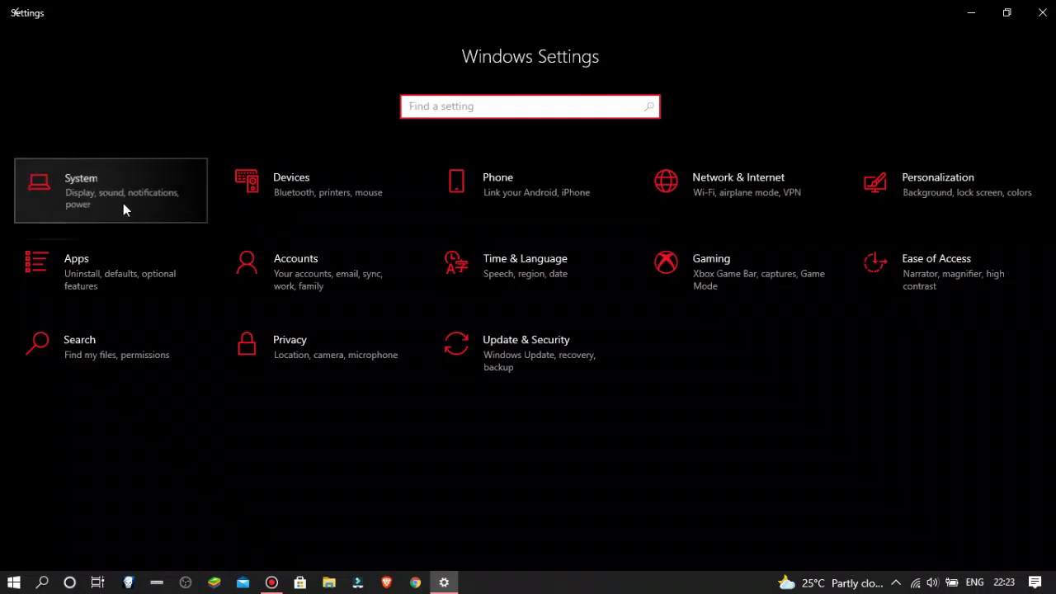
click(101, 193)
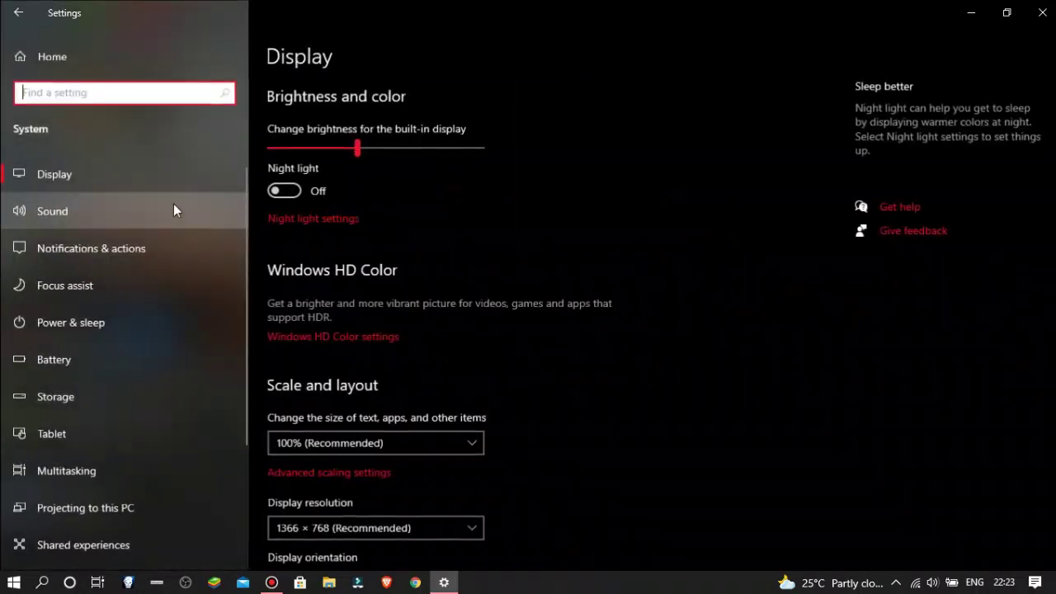
scroll(400, 422, down, 4)
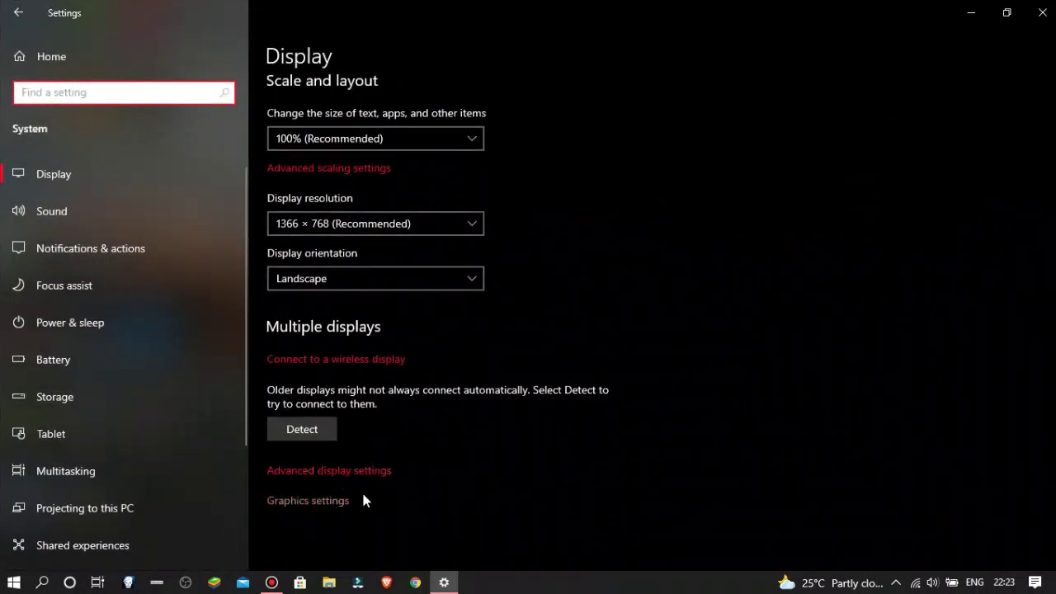
click(306, 503)
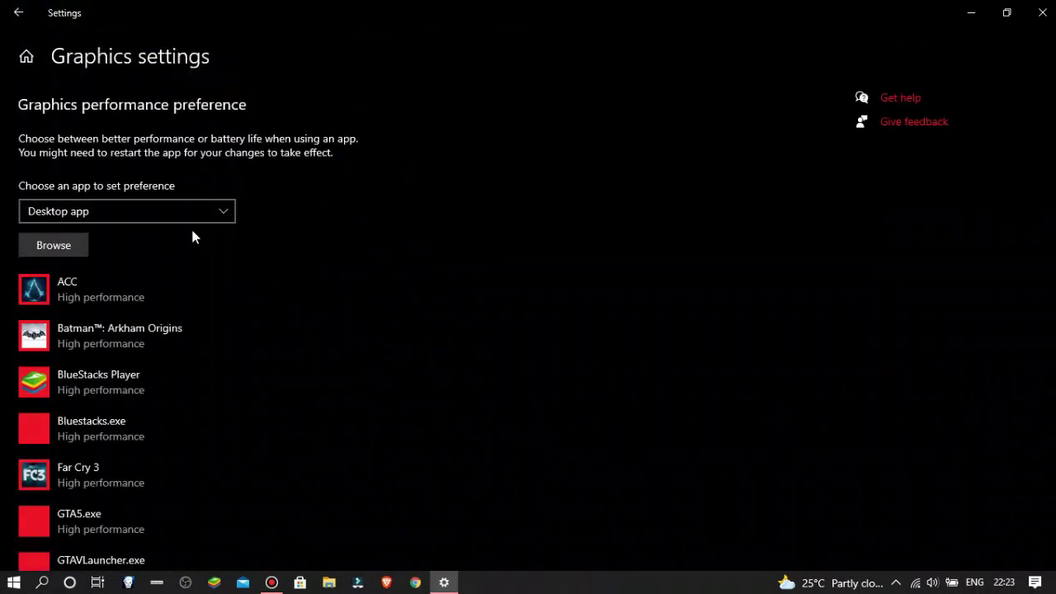
click(174, 219)
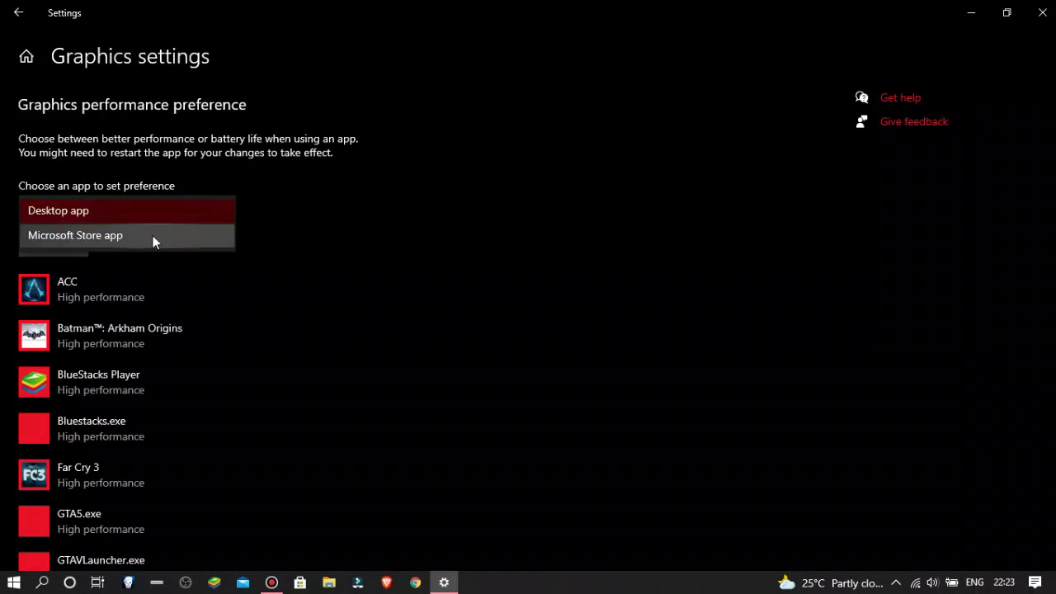
click(64, 210)
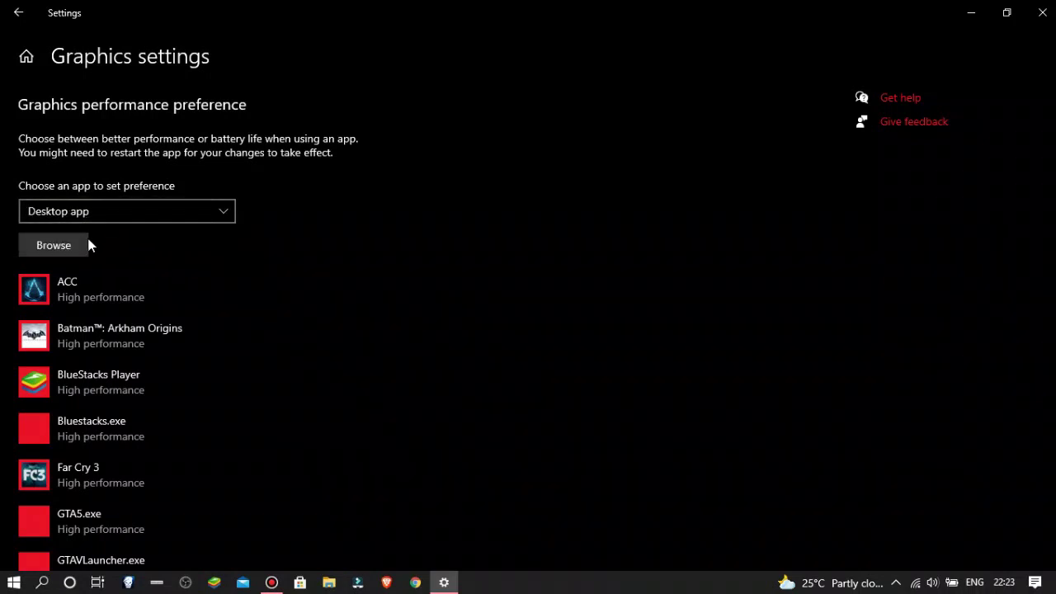
- Browse for a desktop app to add, move the file dialog toward the middle, and open Local Disk (C:)
scroll(89, 243, down, 5)
scroll(89, 243, up, 4)
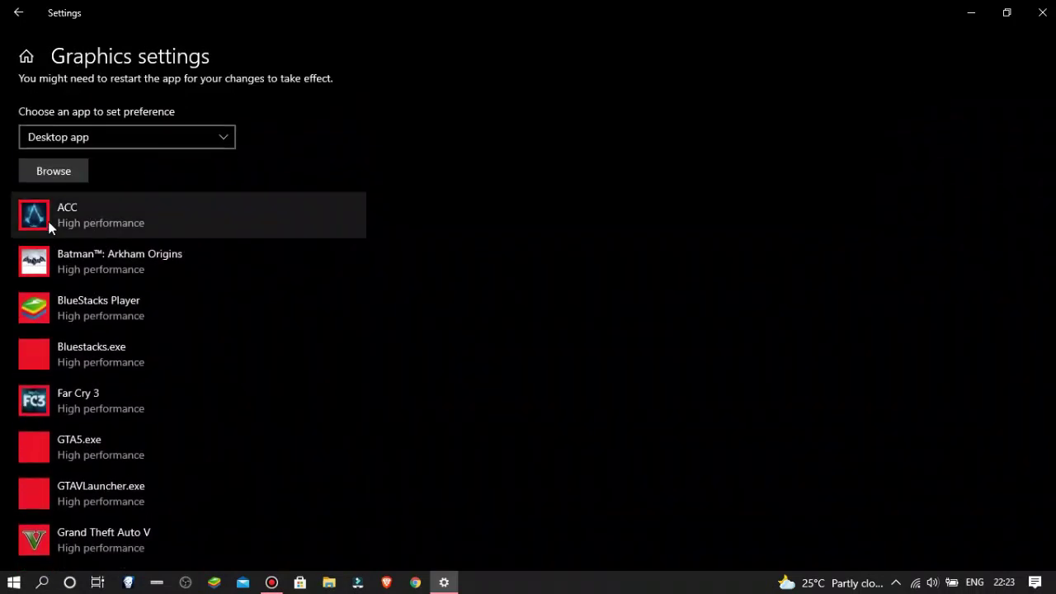
click(59, 175)
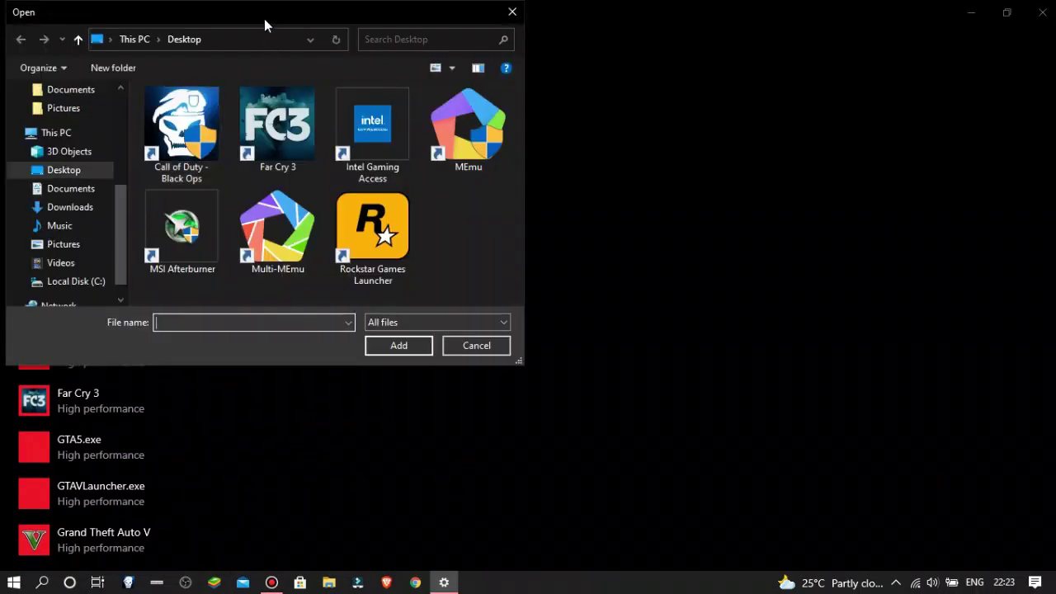
drag(264, 24, 438, 22)
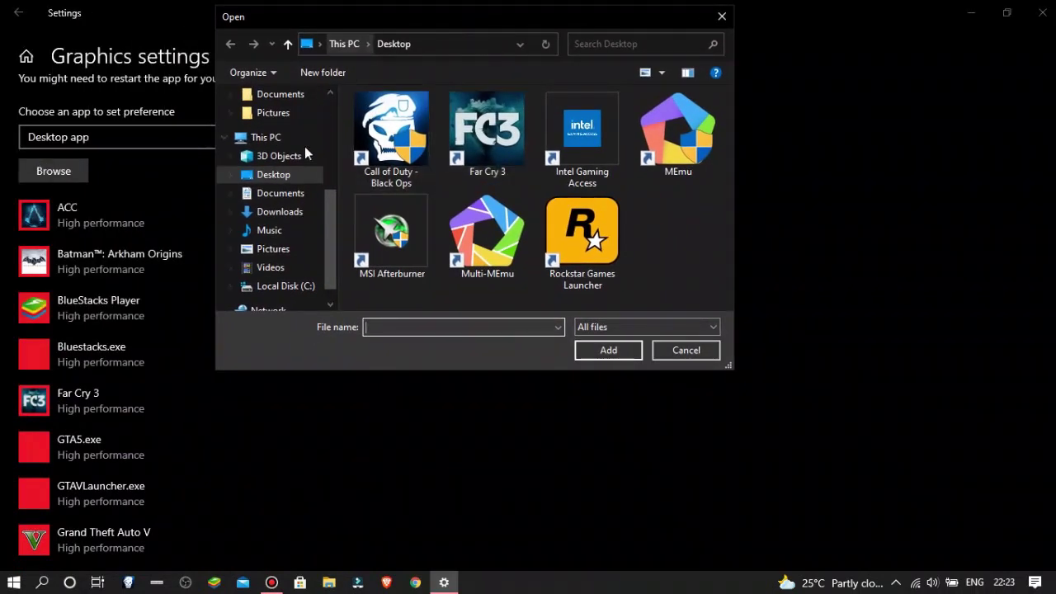
scroll(288, 147, up, 1)
scroll(285, 223, down, 1)
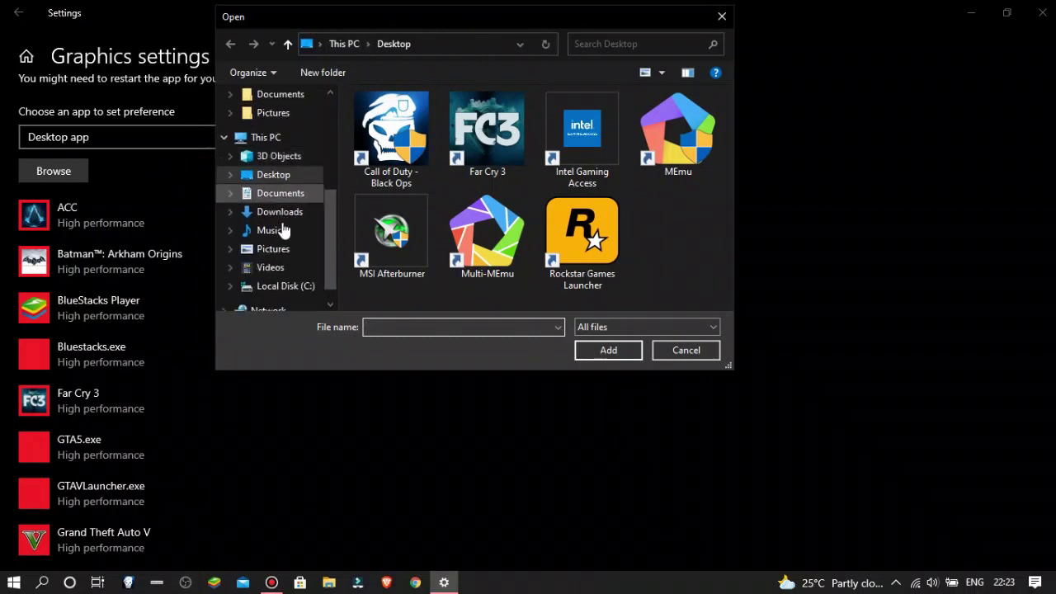
click(285, 285)
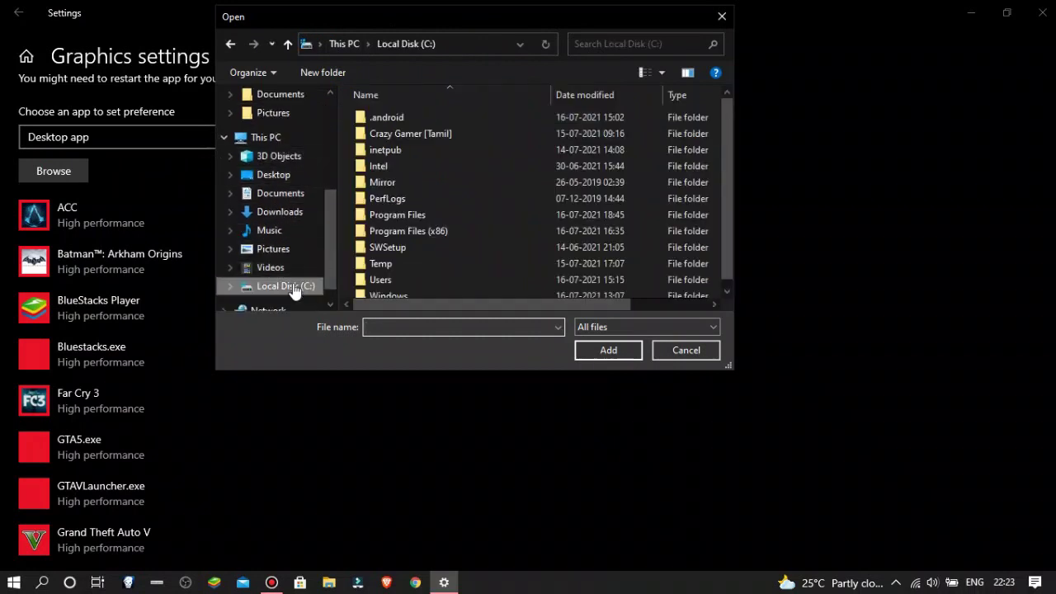
- Navigate to the Program Files (x86)\Steam\steamapps\common\Grand Theft Auto V folder
double_click(434, 231)
scroll(430, 198, down, 1)
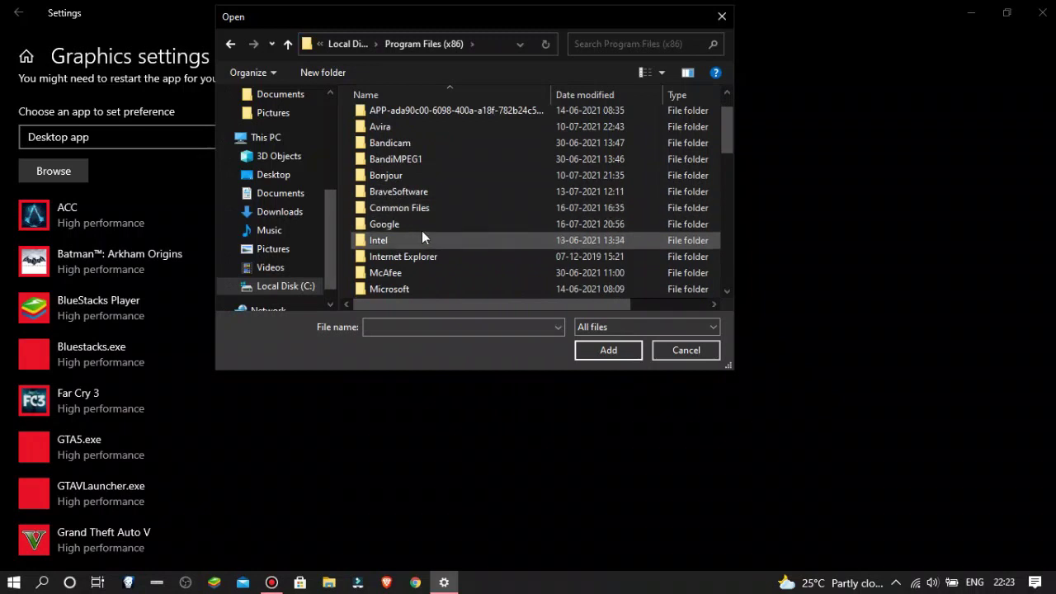
scroll(421, 228, down, 4)
scroll(414, 247, down, 3)
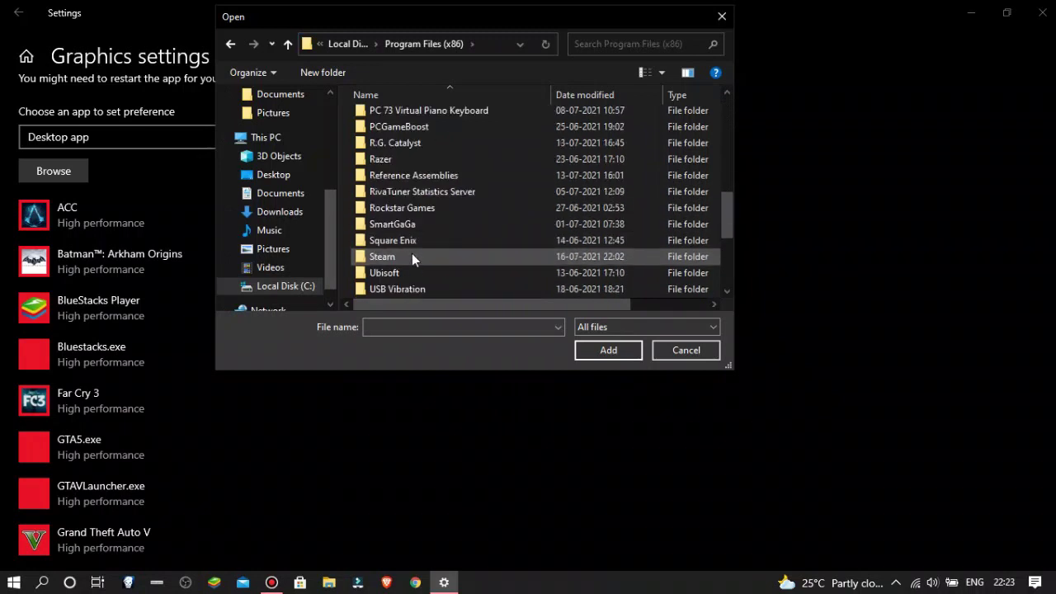
double_click(412, 253)
scroll(421, 238, down, 2)
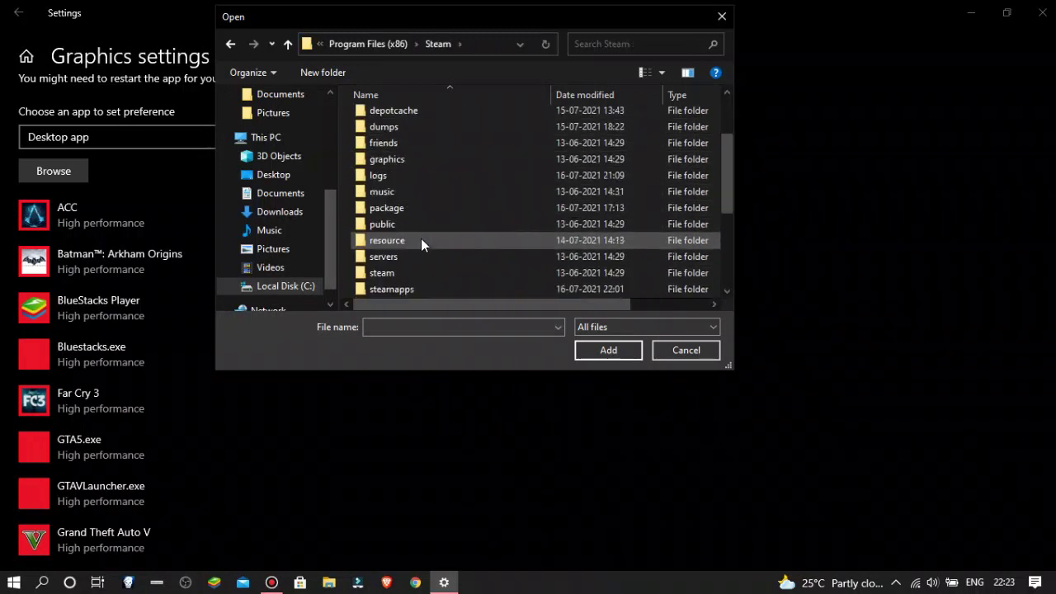
double_click(412, 289)
double_click(401, 114)
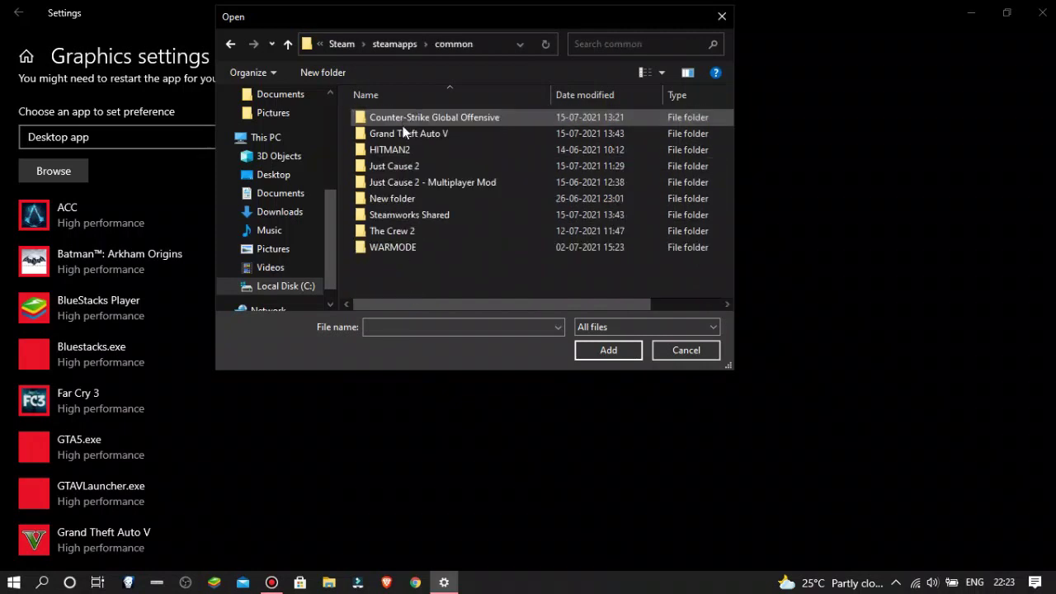
double_click(430, 134)
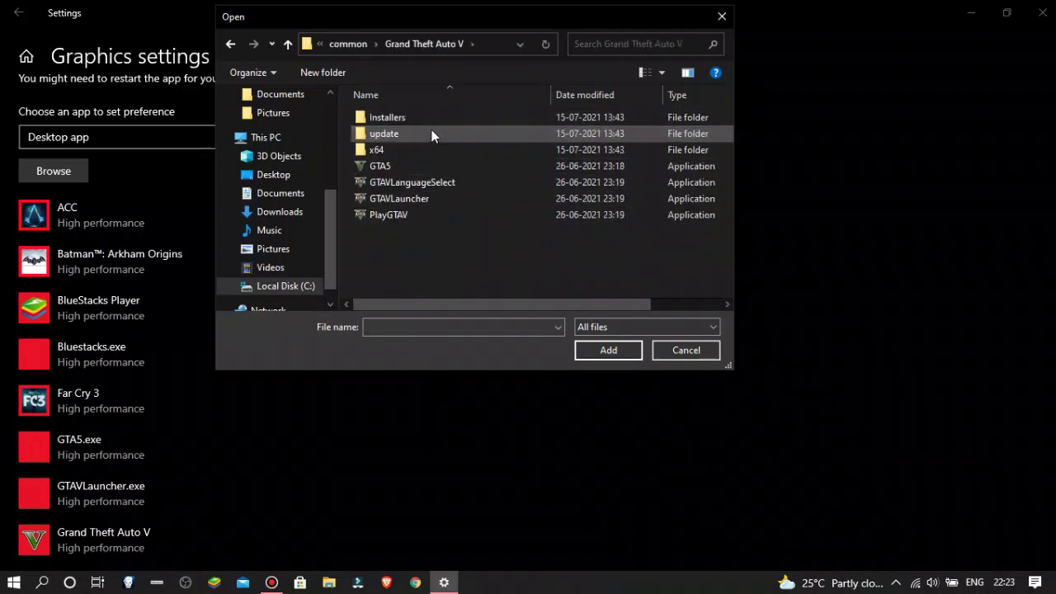
- Try to add the PlayGTAV application to the graphics performance list
click(419, 182)
click(371, 199)
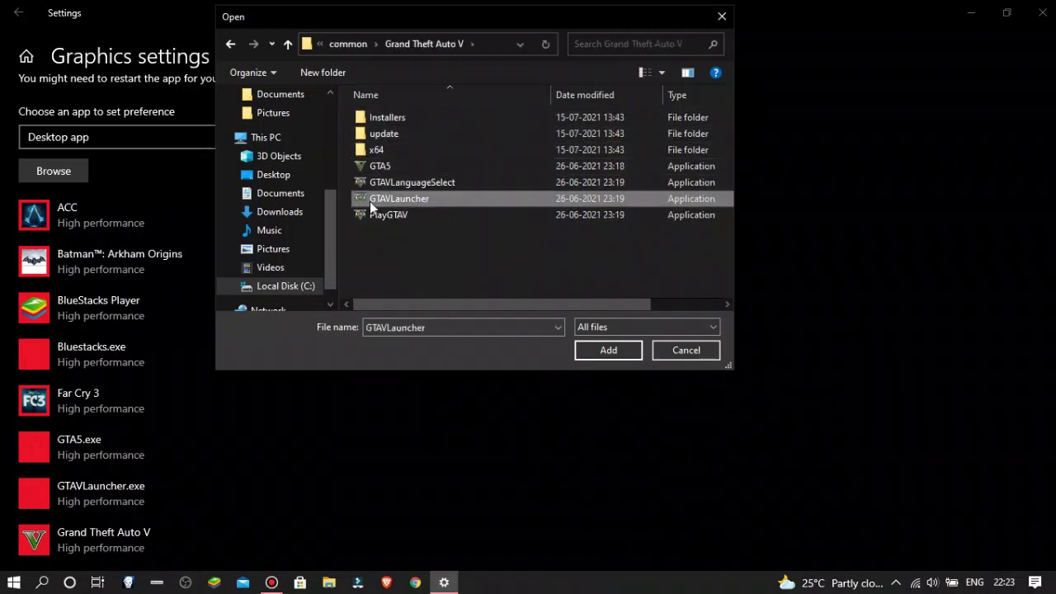
click(402, 216)
click(610, 350)
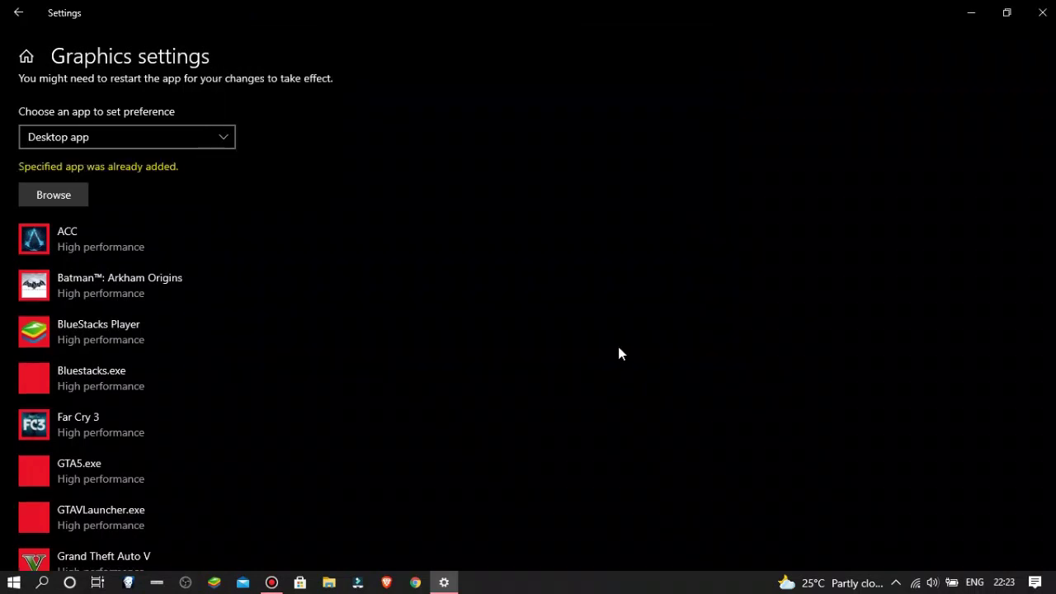
- Save the High performance graphics preference for Grand Theft Auto V
scroll(176, 285, down, 2)
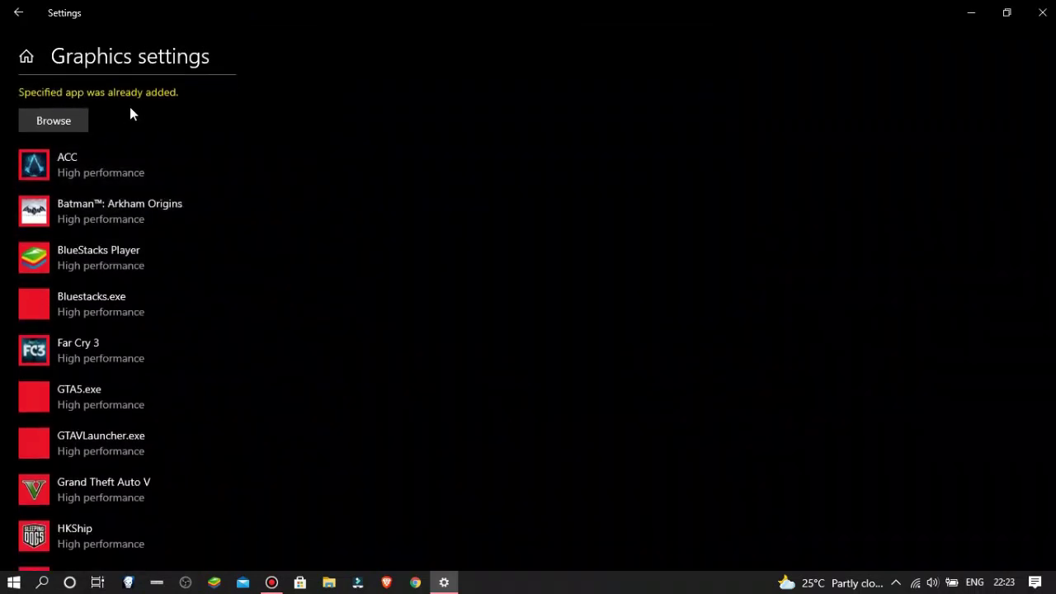
scroll(124, 248, down, 4)
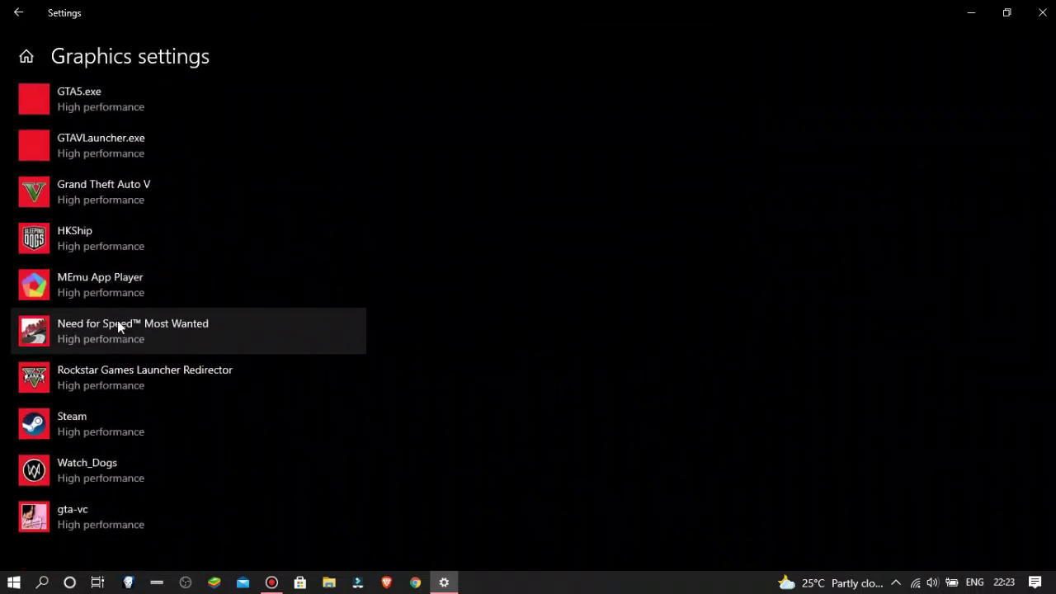
click(82, 194)
click(244, 271)
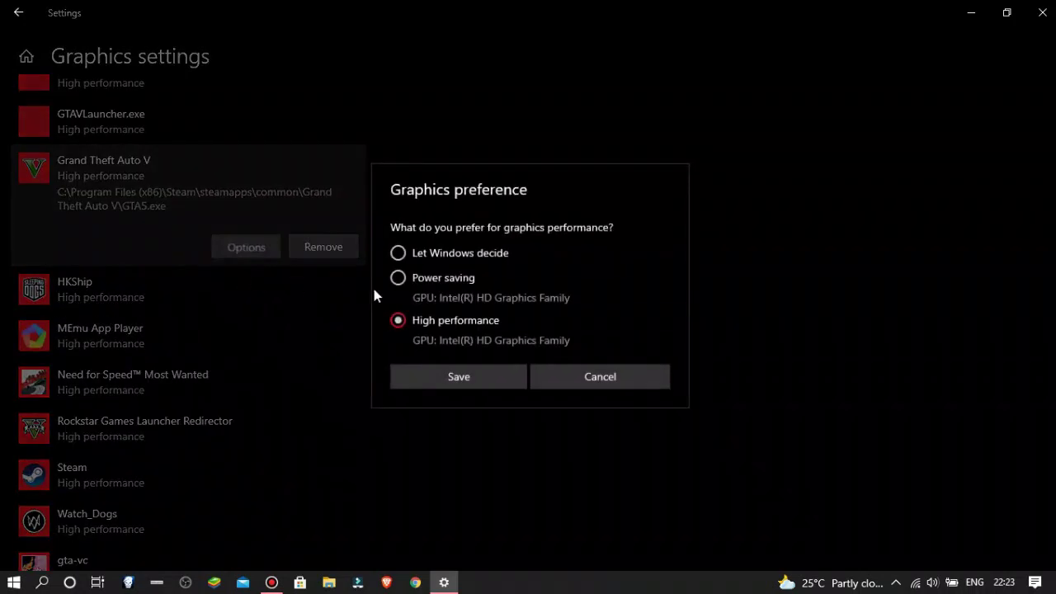
click(458, 376)
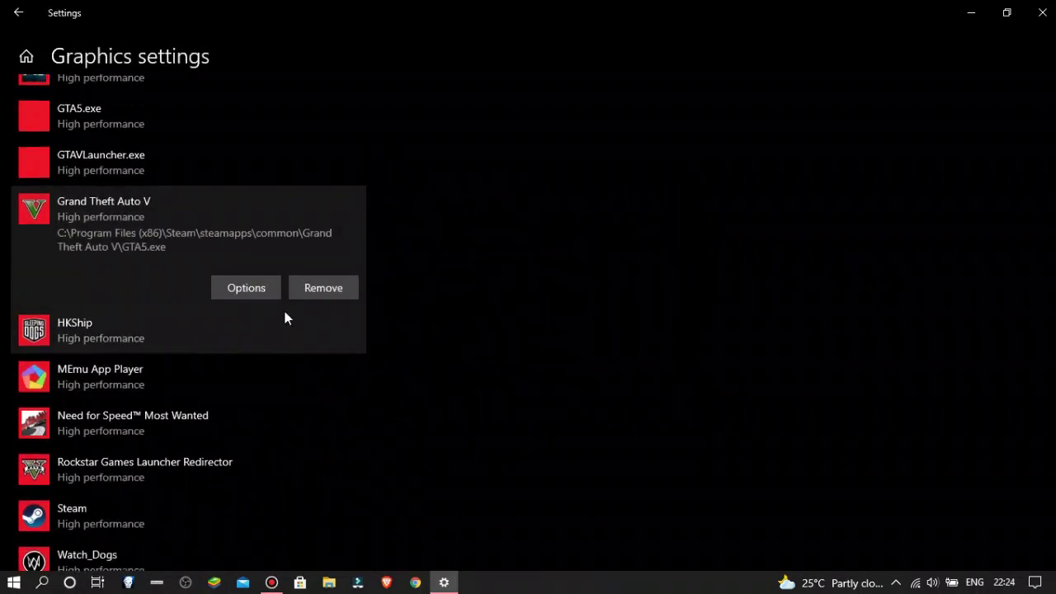
- Remove the GTAVLauncher.exe and GTA5.exe entries from the graphics performance list
scroll(283, 307, up, 2)
click(145, 282)
scroll(200, 307, down, 3)
scroll(201, 307, up, 3)
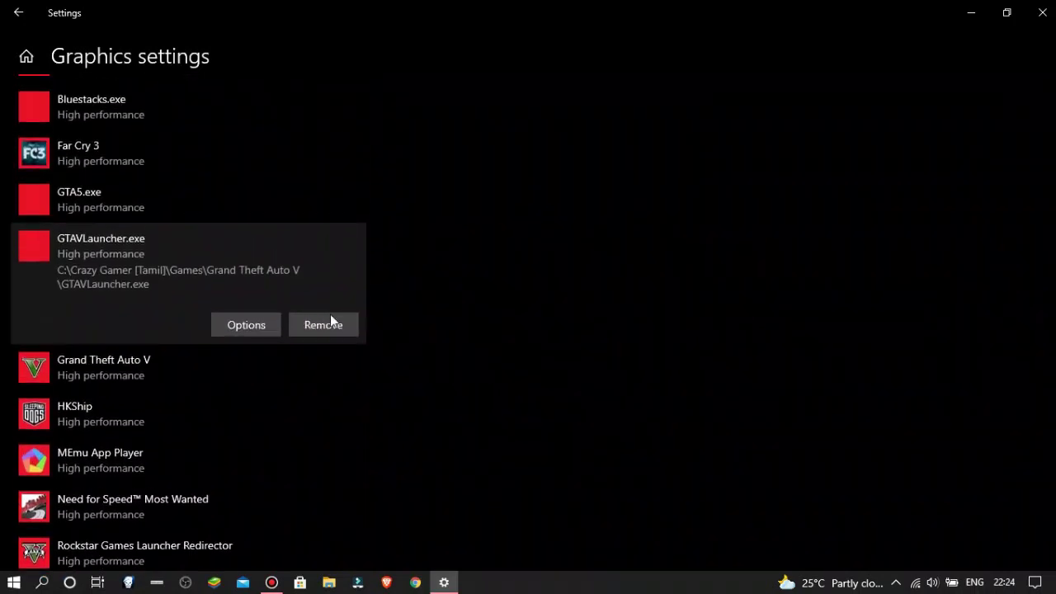
click(330, 320)
click(212, 216)
click(325, 269)
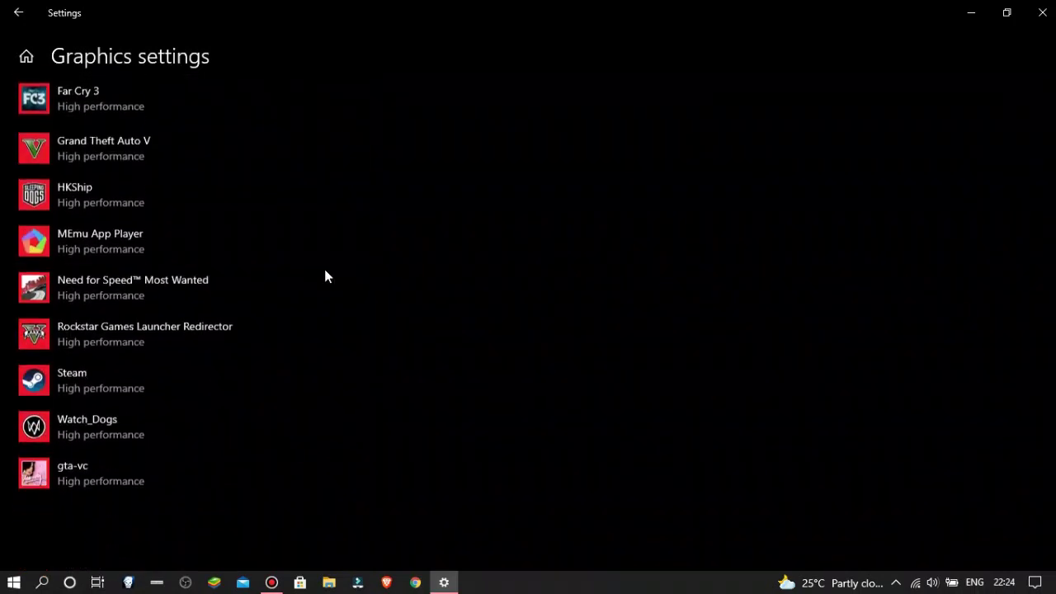
- Save the High performance graphics preference for Rockstar Games Launcher Redirector
click(223, 327)
click(265, 409)
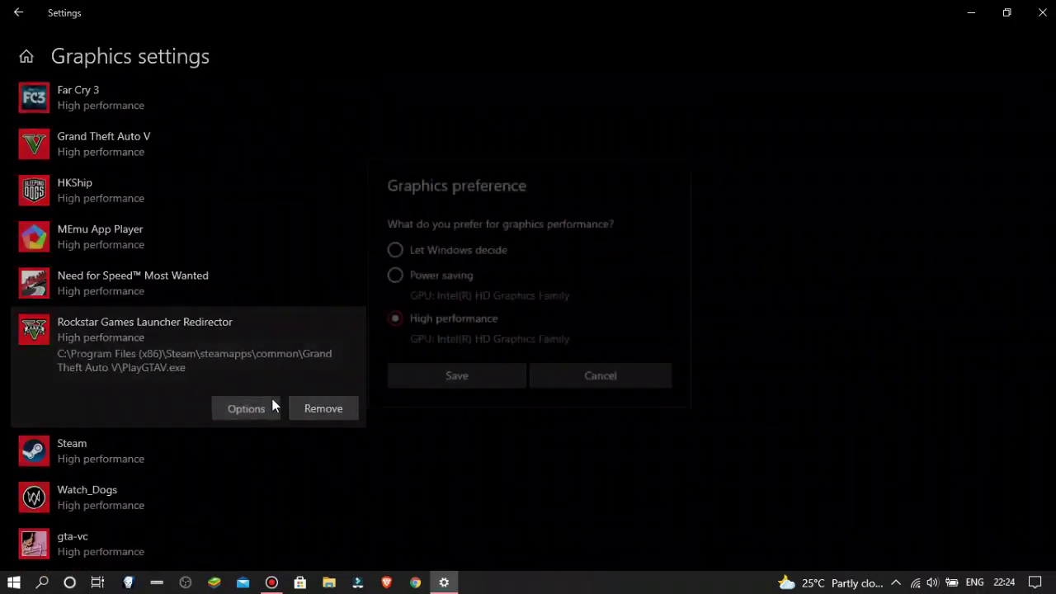
click(435, 379)
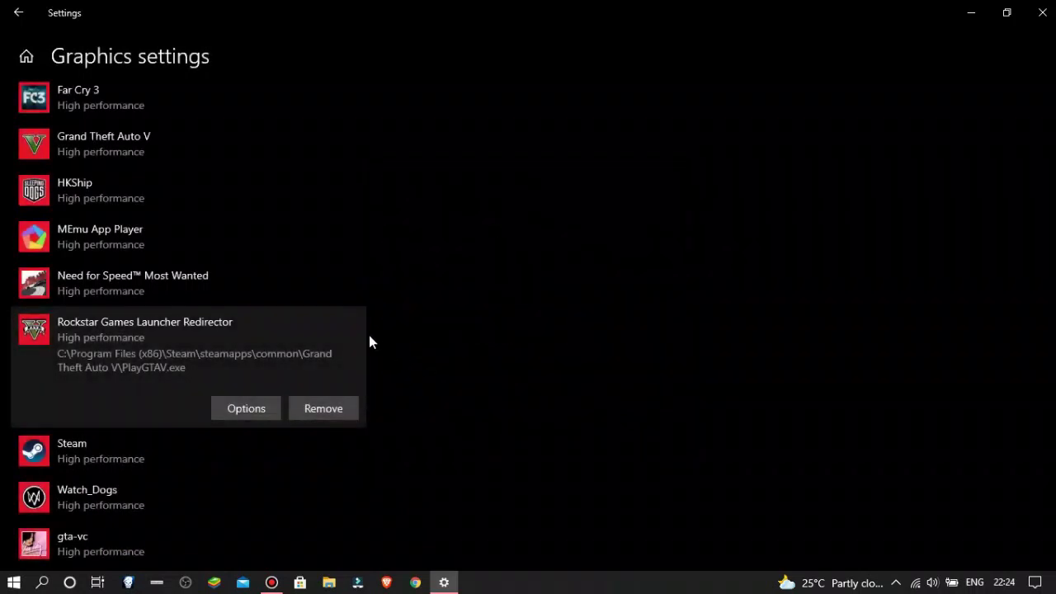
- Save the High performance graphics preference for Steam
scroll(189, 401, up, 5)
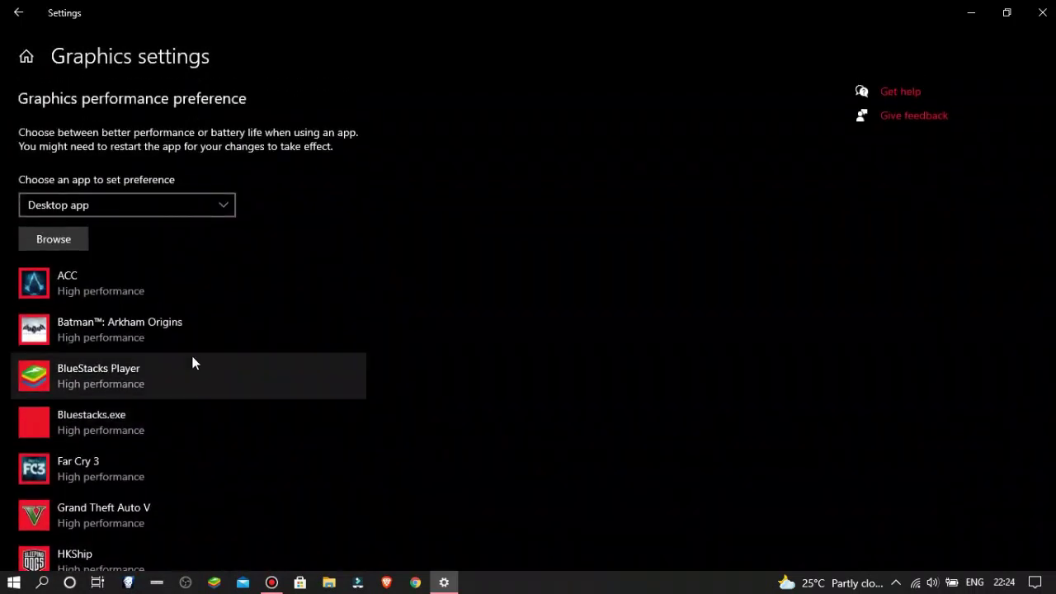
scroll(90, 402, down, 5)
click(106, 393)
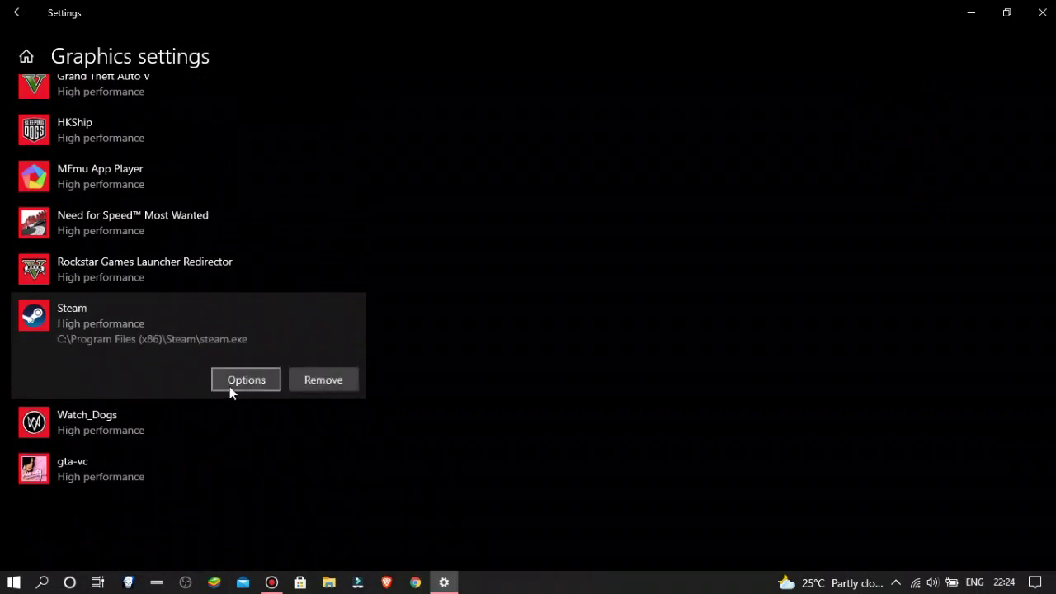
click(230, 384)
click(438, 376)
scroll(289, 365, up, 5)
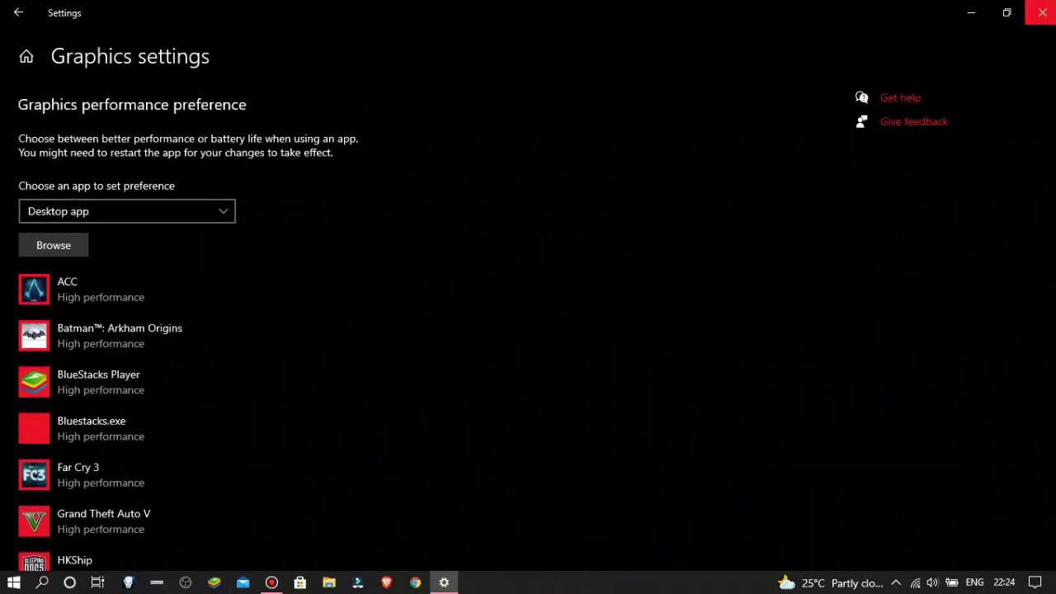
- Close Windows Settings and refresh the desktop
click(1038, 10)
right_click(697, 6)
click(744, 43)
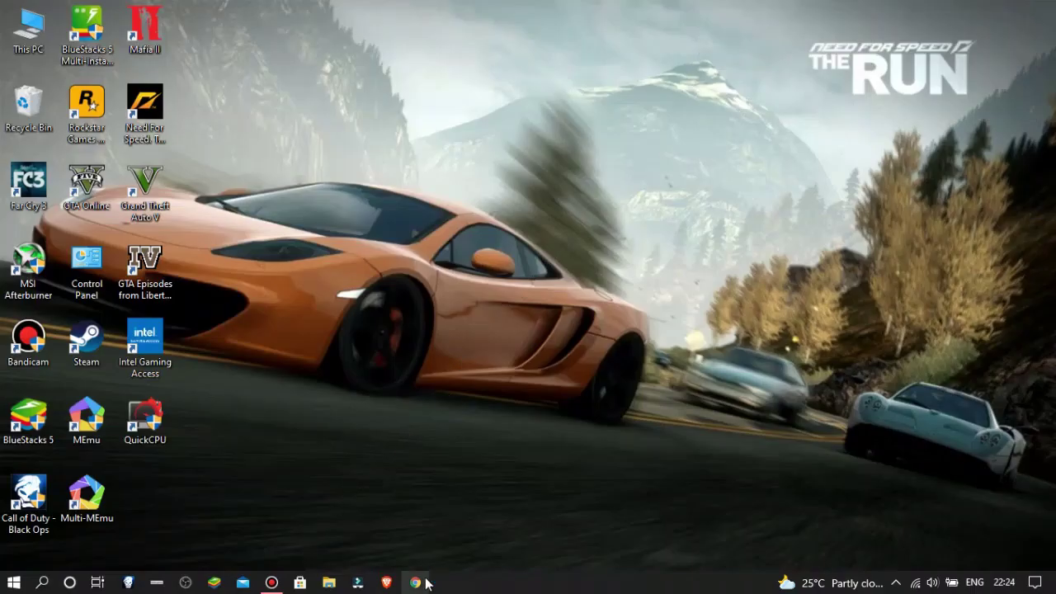
- Switch to Chrome, search for "Park Control", and open the ParkControl page on bitsum.com
click(426, 582)
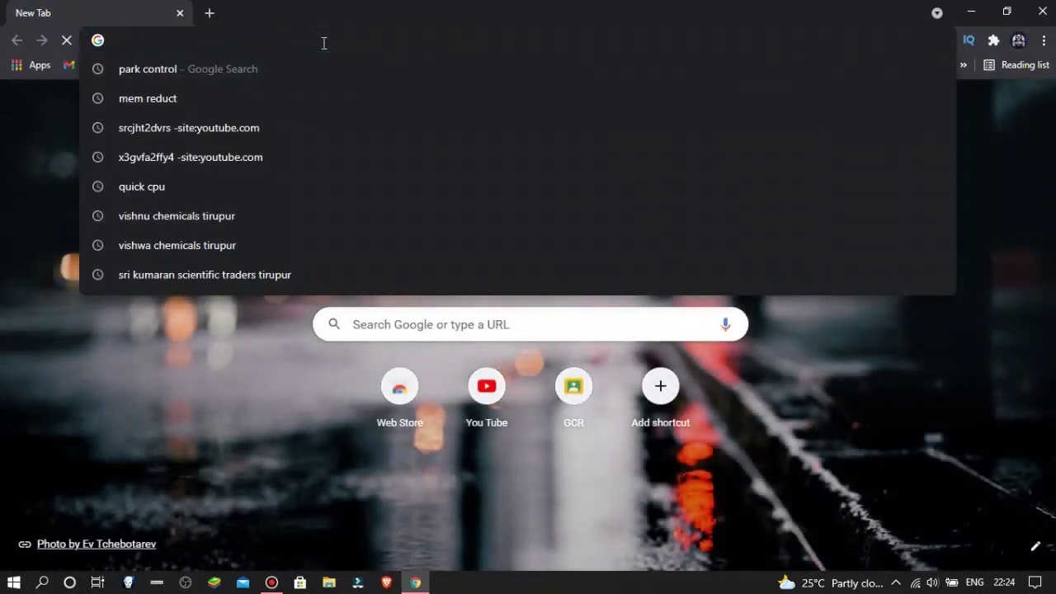
text(Park)
text(Control)
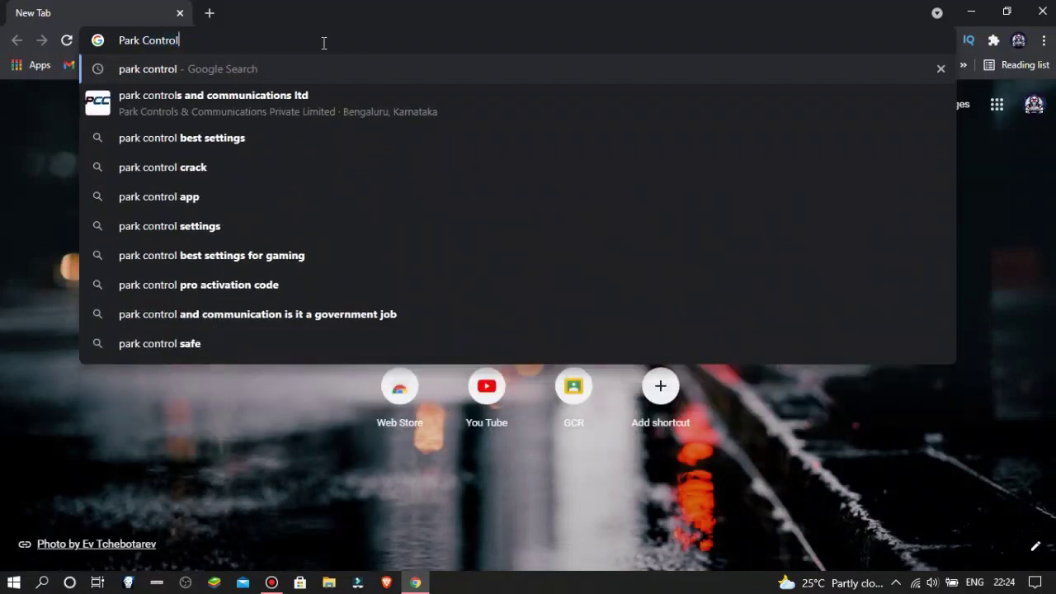
key(Return)
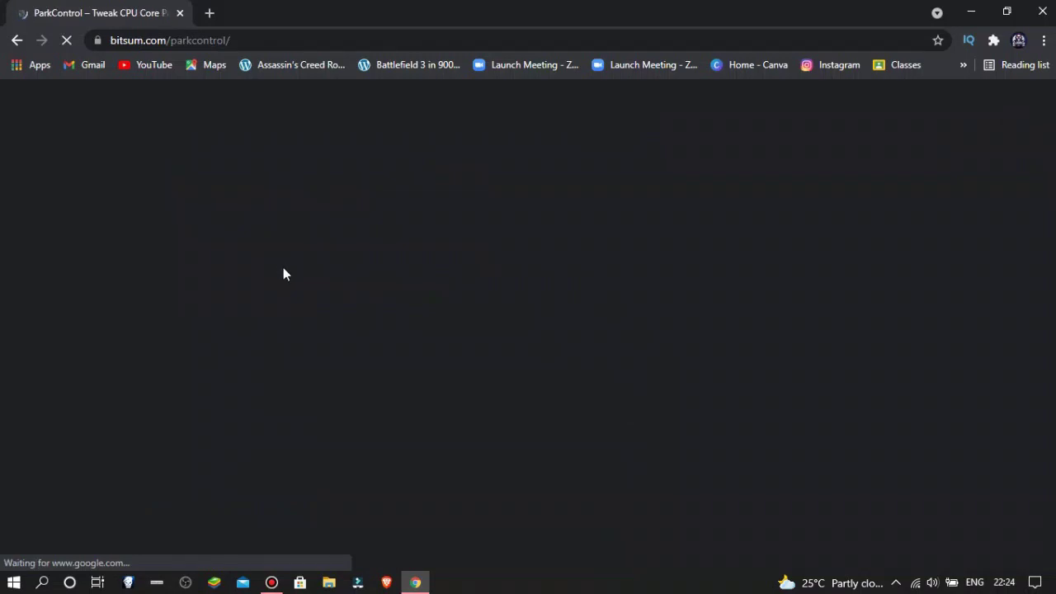
- View the download options on the ParkControl page and close the browser
scroll(234, 305, down, 2)
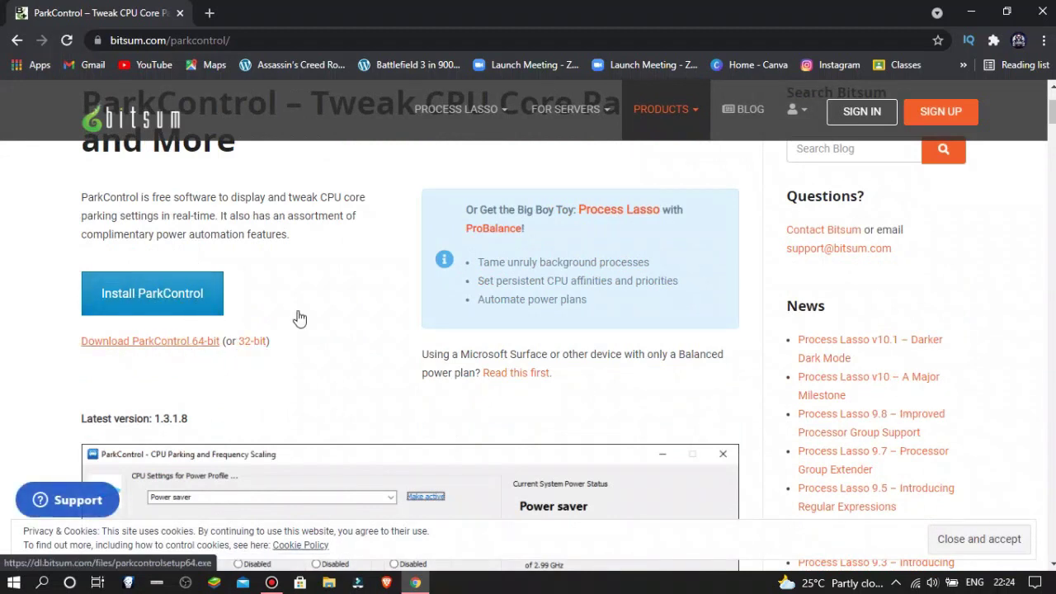
click(1043, 11)
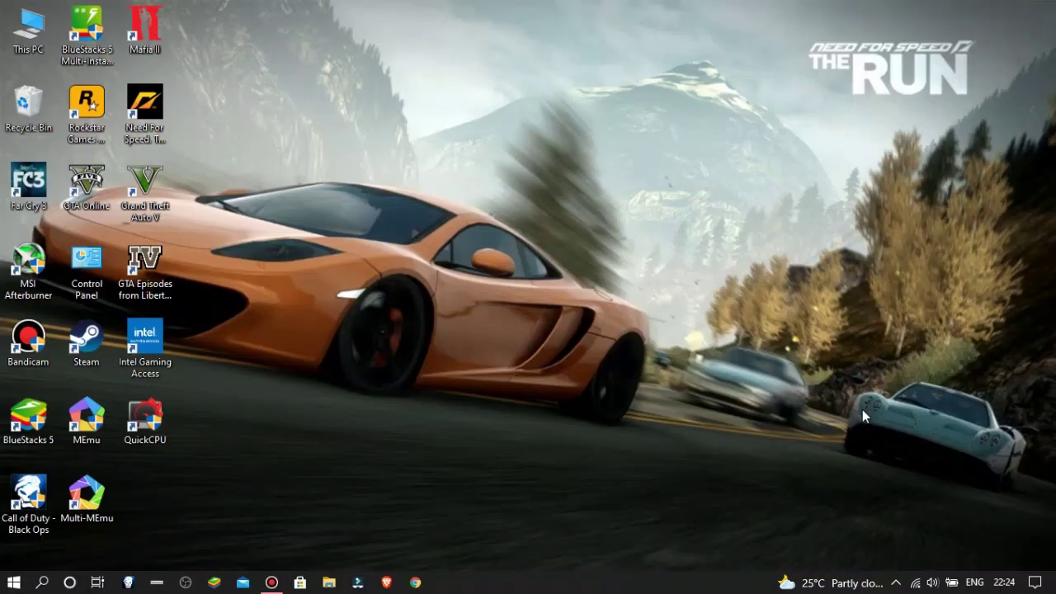
click(896, 583)
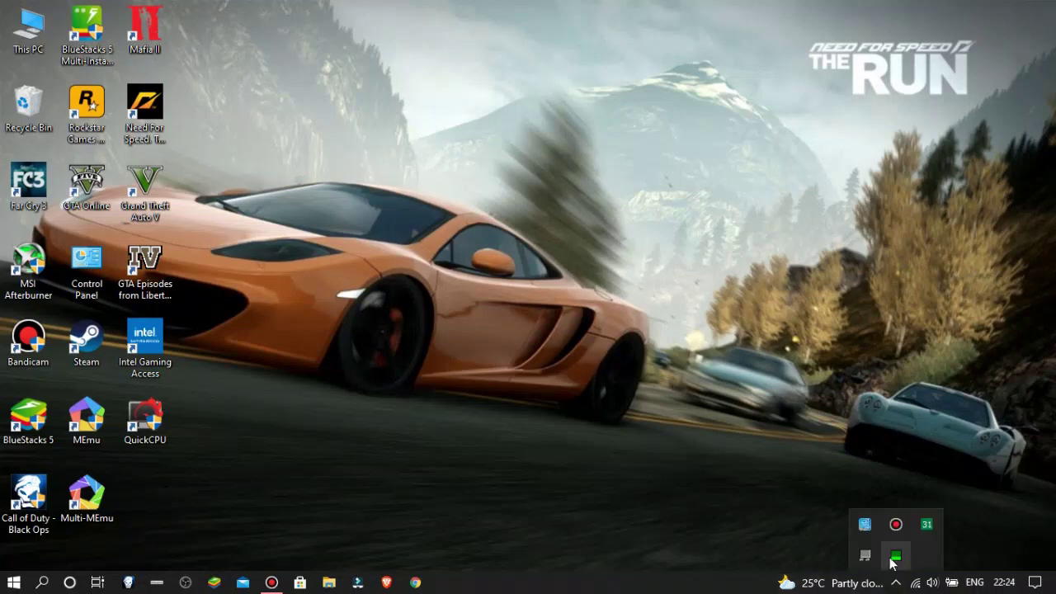
right_click(589, 386)
click(644, 214)
- Launch ParkControl from the installed apps list and allow it to make changes to the device
click(12, 582)
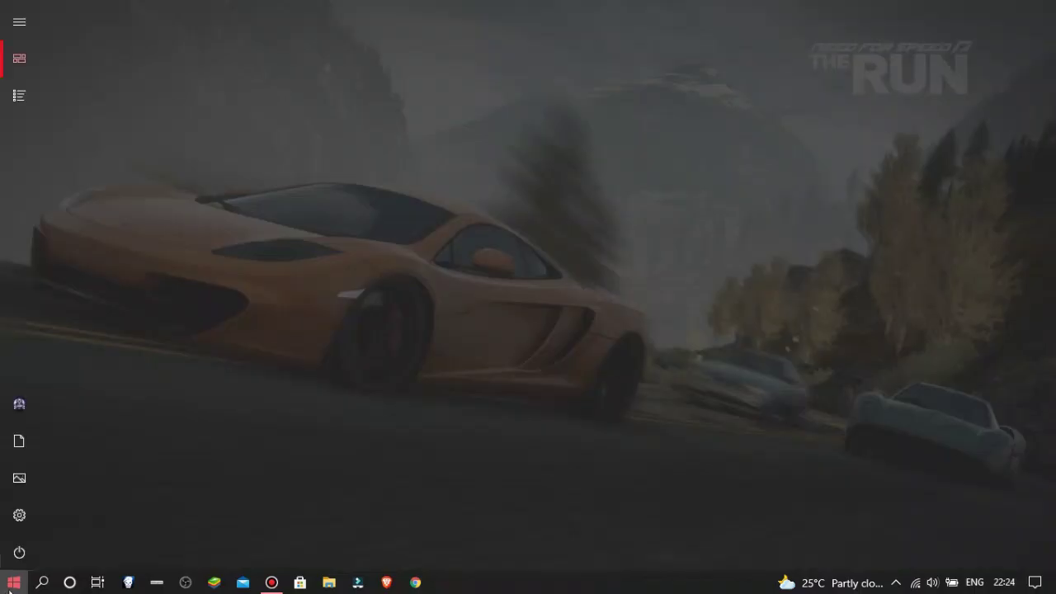
click(4, 95)
scroll(329, 128, down, 15)
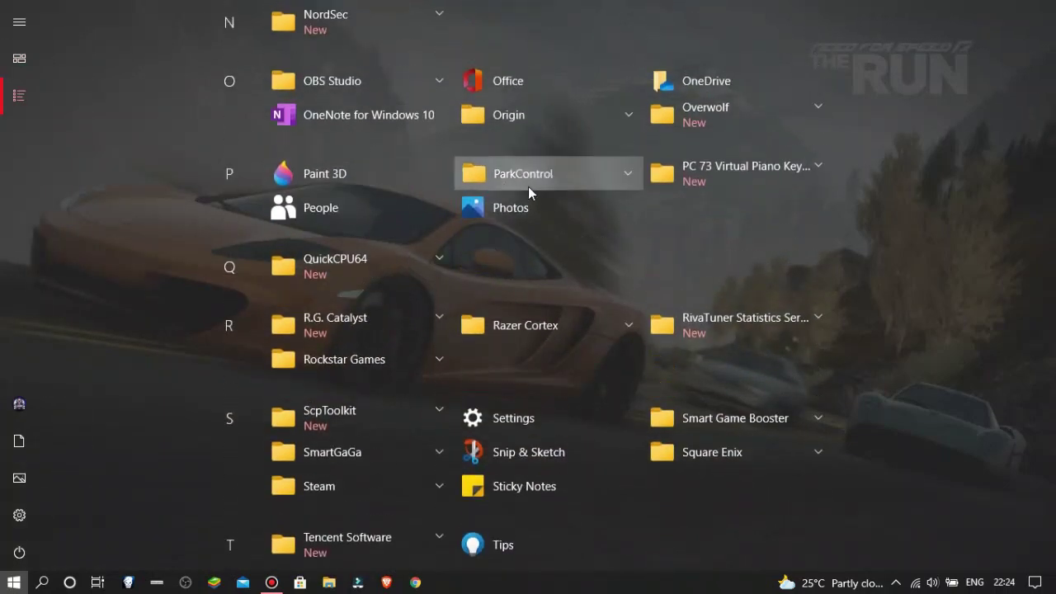
click(528, 186)
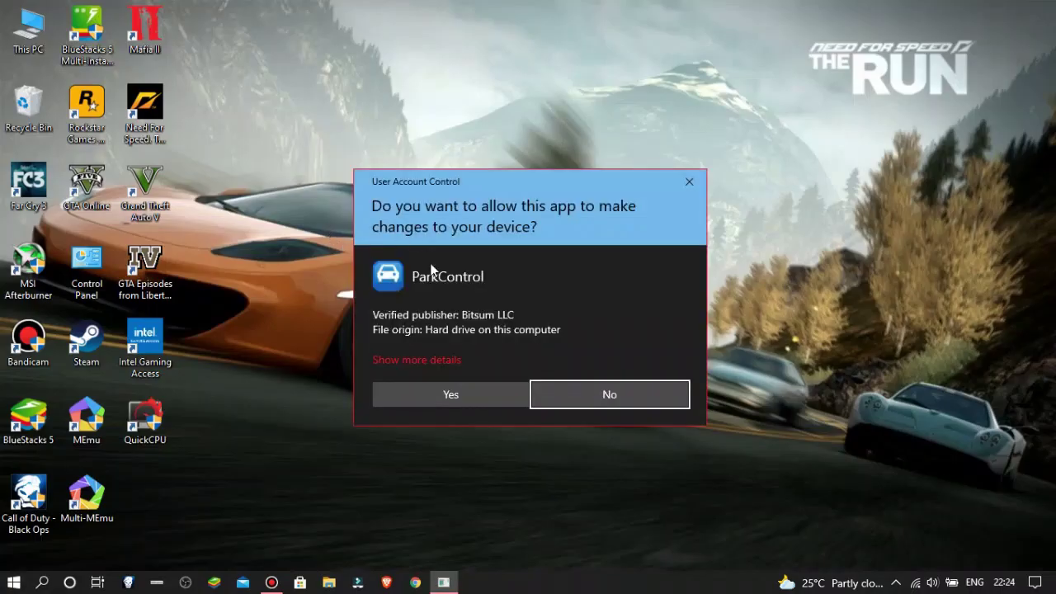
click(446, 395)
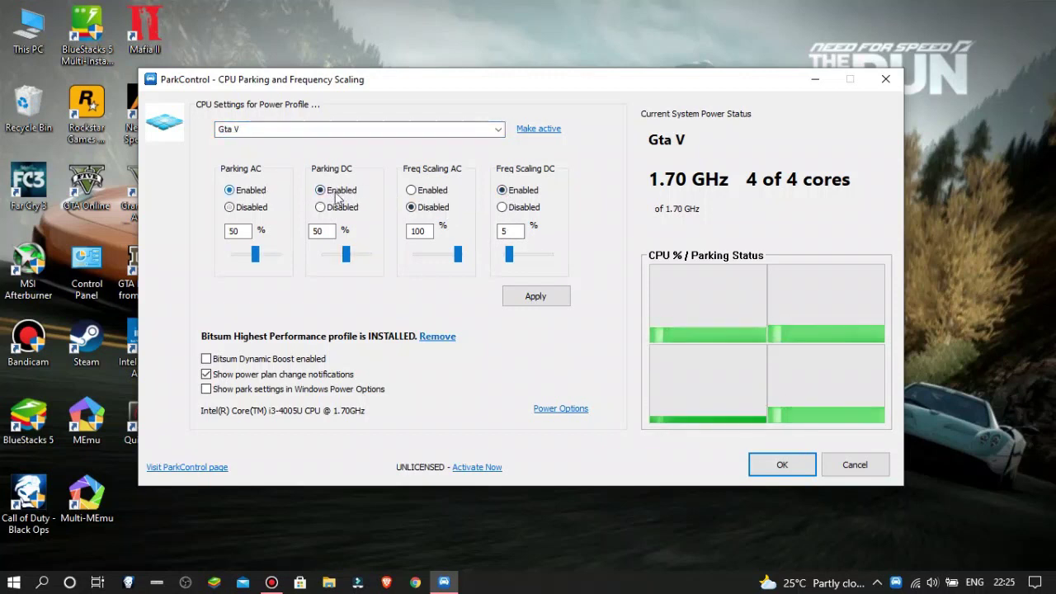
- Enable AC and DC core parking and frequency scaling at 100% for the Gta V power profile, apply the settings and close ParkControl
click(277, 261)
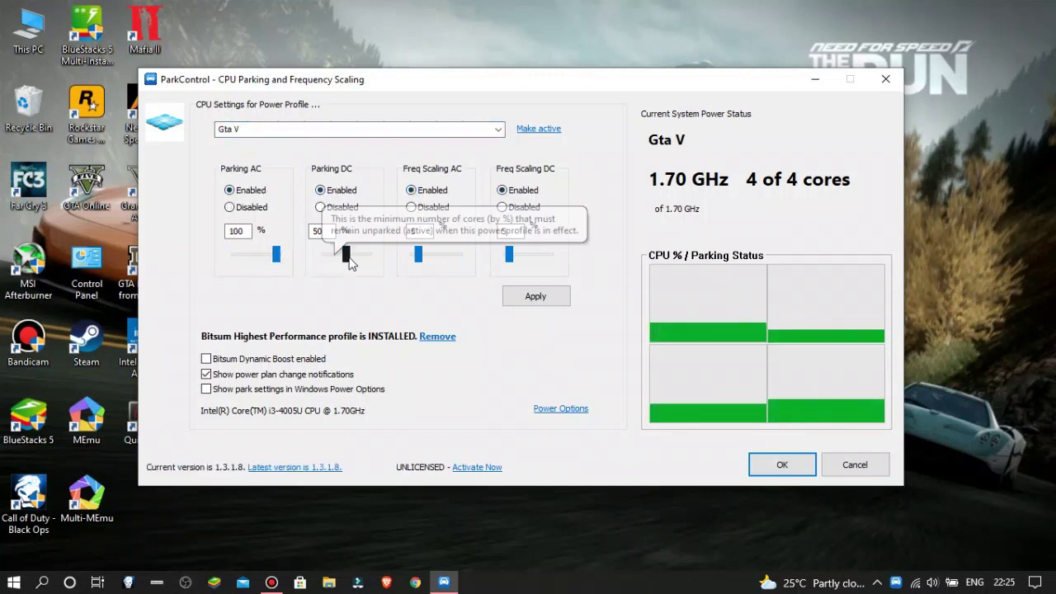
drag(347, 254, 585, 264)
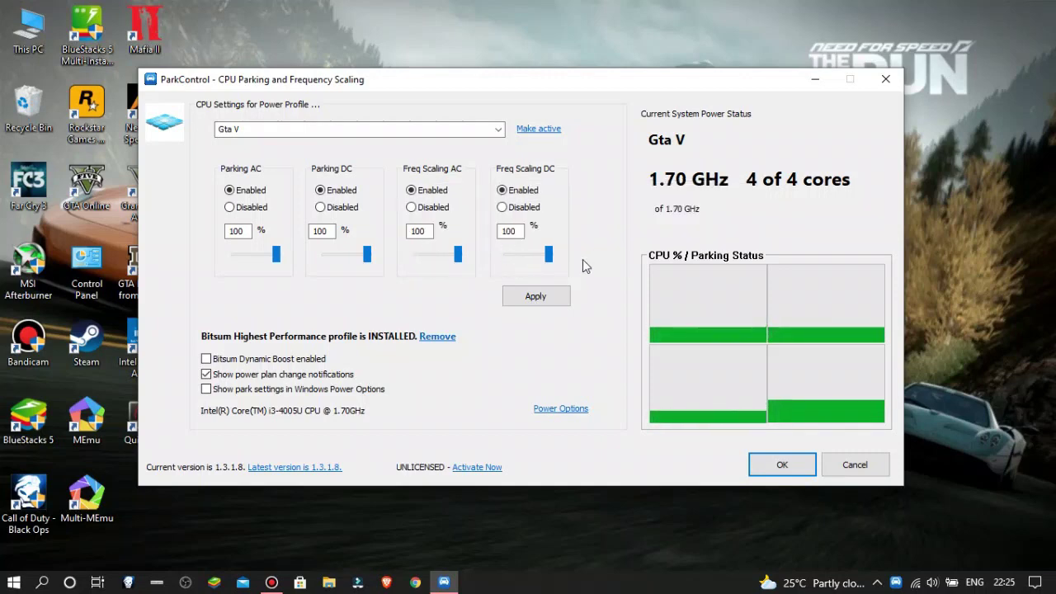
click(534, 295)
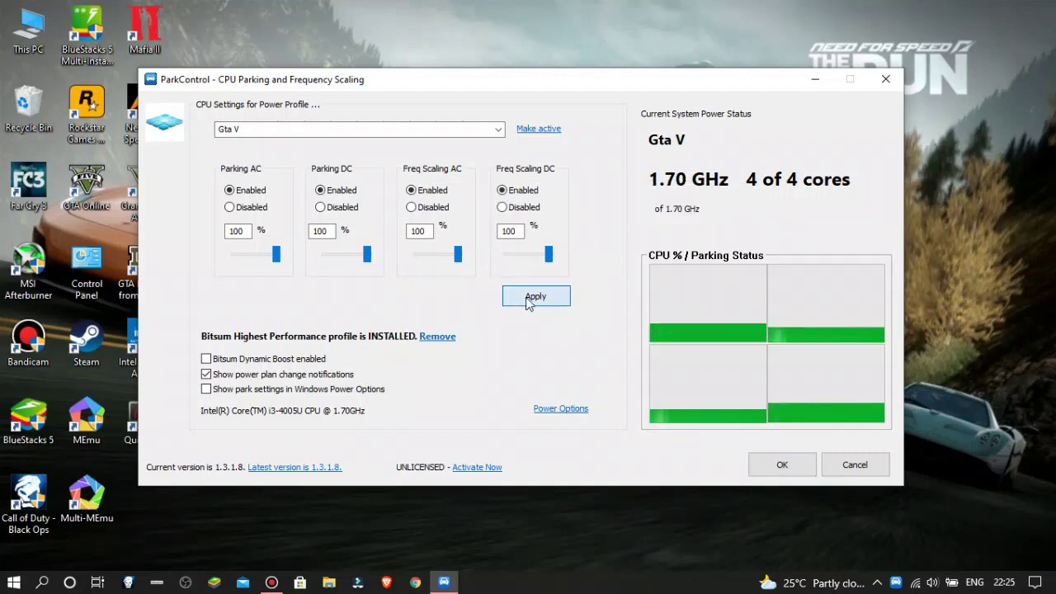
click(764, 464)
right_click(602, 125)
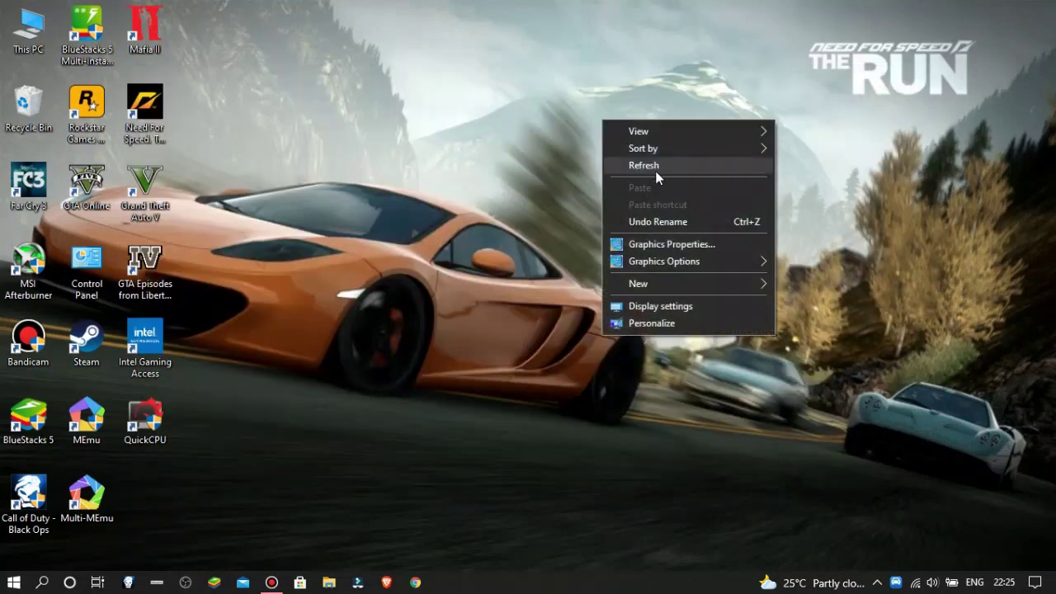
click(655, 167)
right_click(646, 137)
click(662, 183)
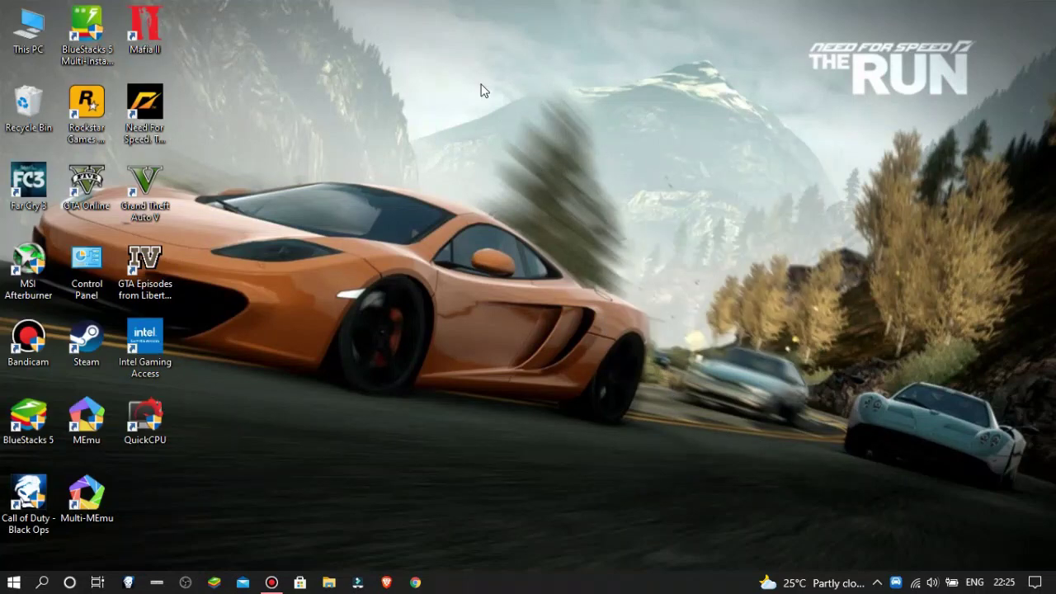
right_click(489, 80)
click(517, 130)
right_click(518, 132)
click(524, 176)
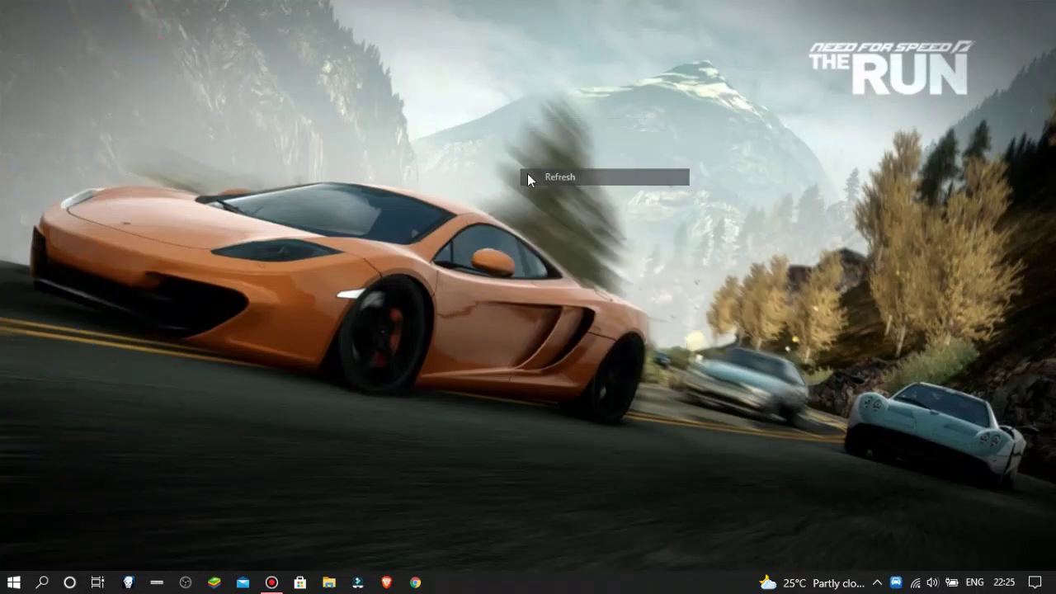
right_click(501, 156)
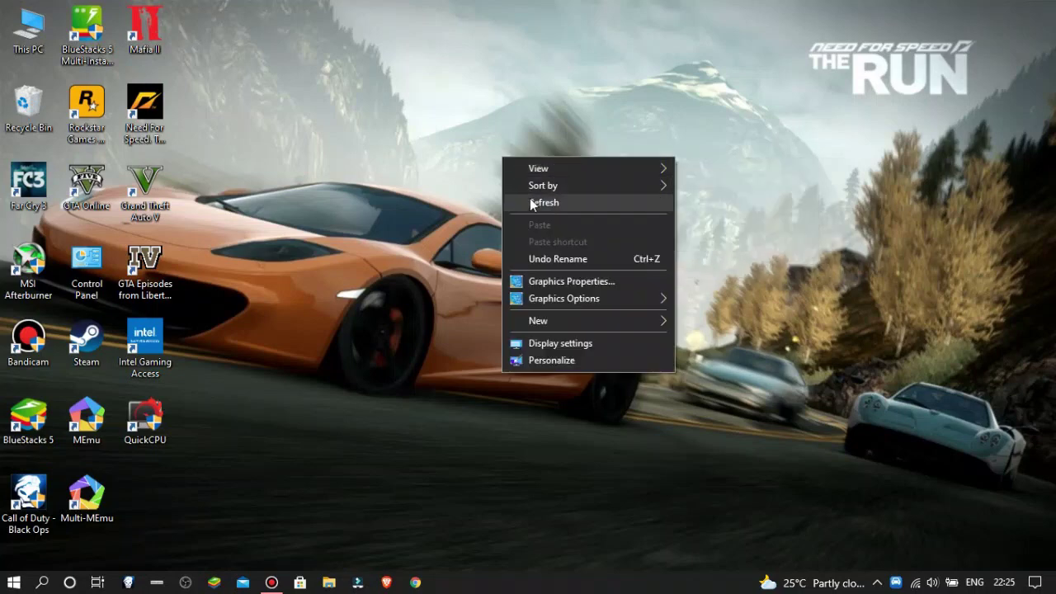
click(528, 200)
right_click(529, 194)
click(543, 237)
right_click(543, 243)
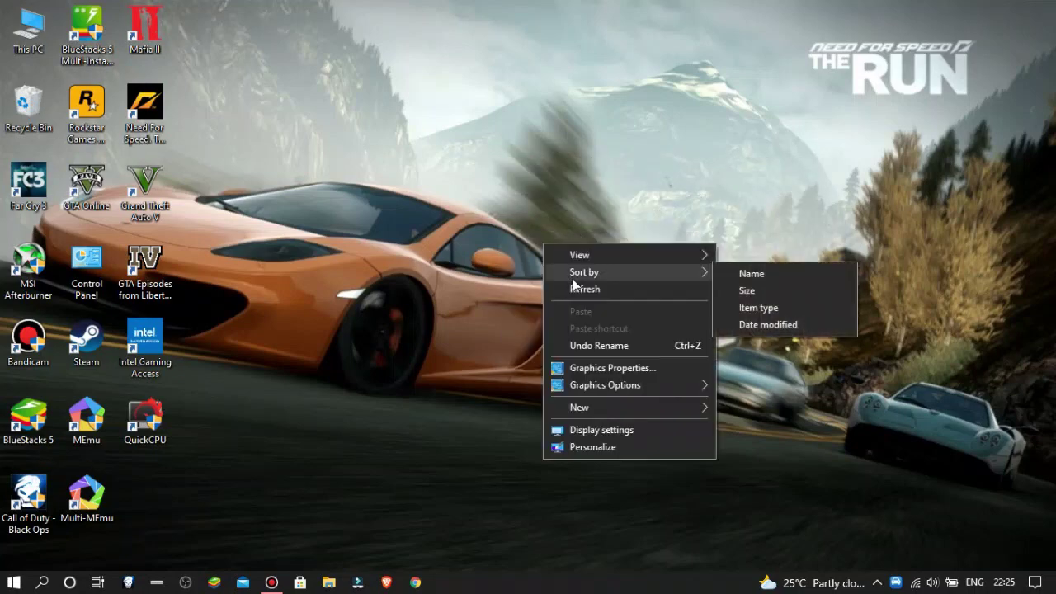
click(574, 288)
right_click(563, 123)
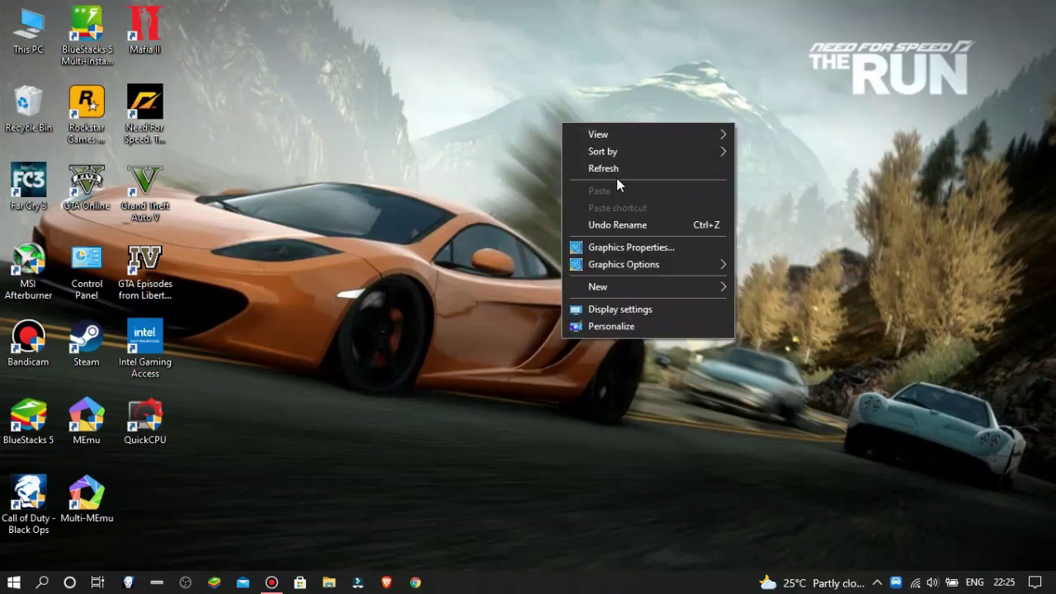
click(616, 173)
right_click(611, 169)
click(651, 213)
right_click(564, 122)
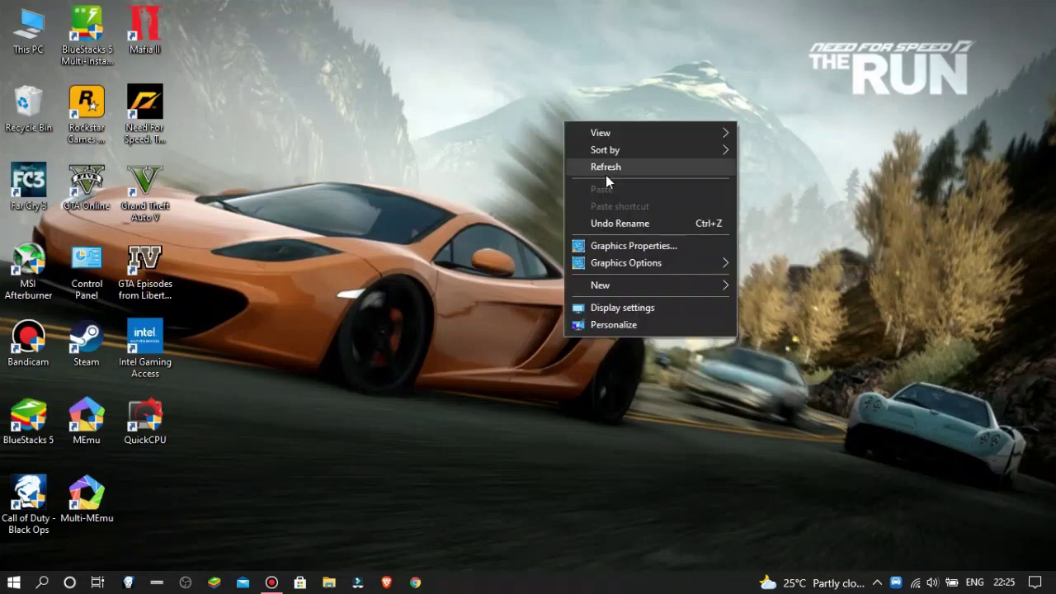
click(605, 168)
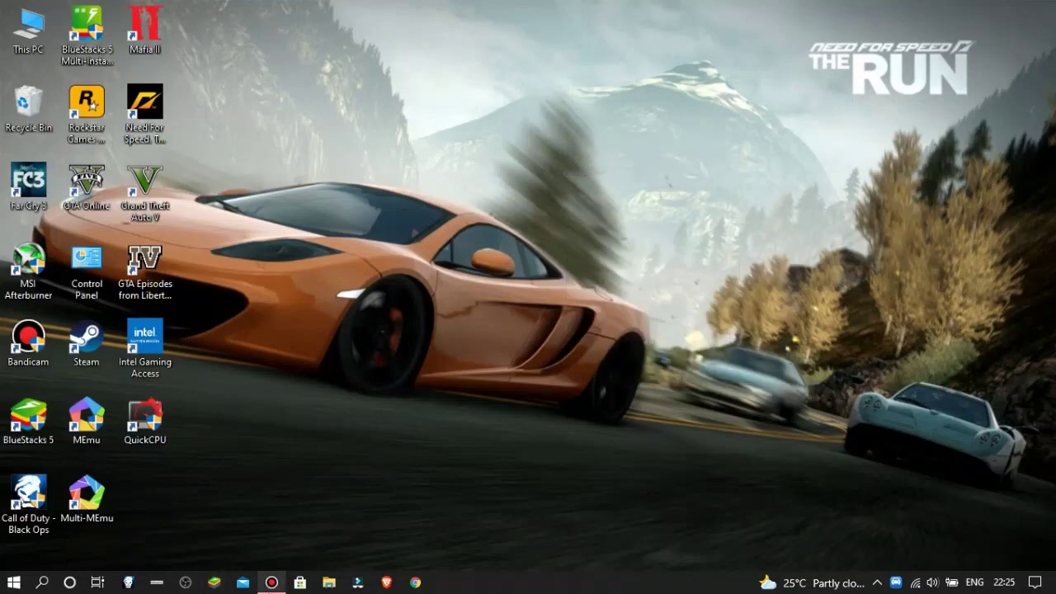